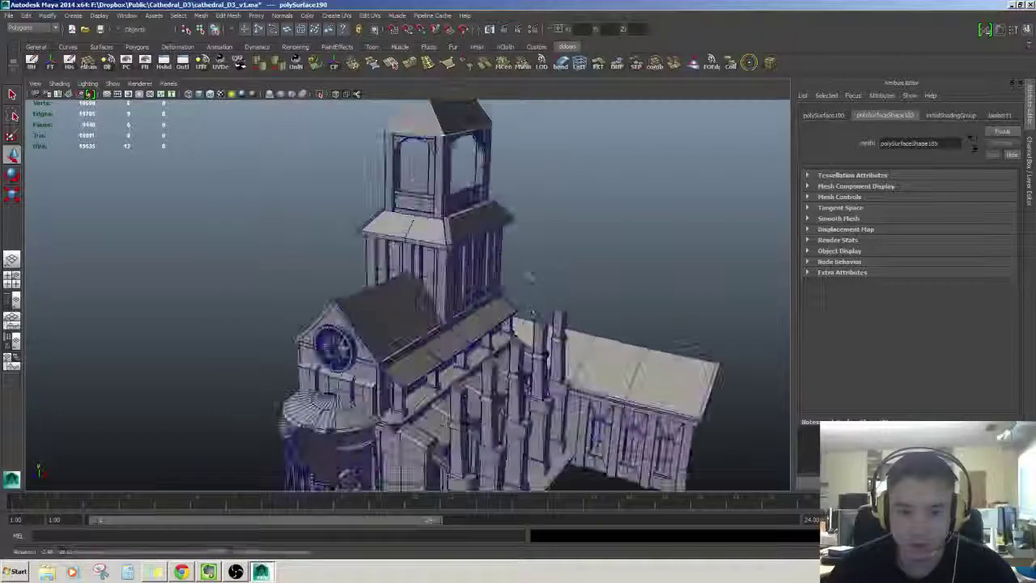
Step: Examine the cathedral's bell tower, roofs and lower side wall from several angles, both close up and as a whole
middle_click_drag(530, 275, 478, 342, "alt")
scroll(478, 342, "up", 5)
left_click_drag(479, 343, 479, 317, "alt")
scroll(479, 318, "down", 3)
middle_click_drag(479, 318, 482, 271, "alt")
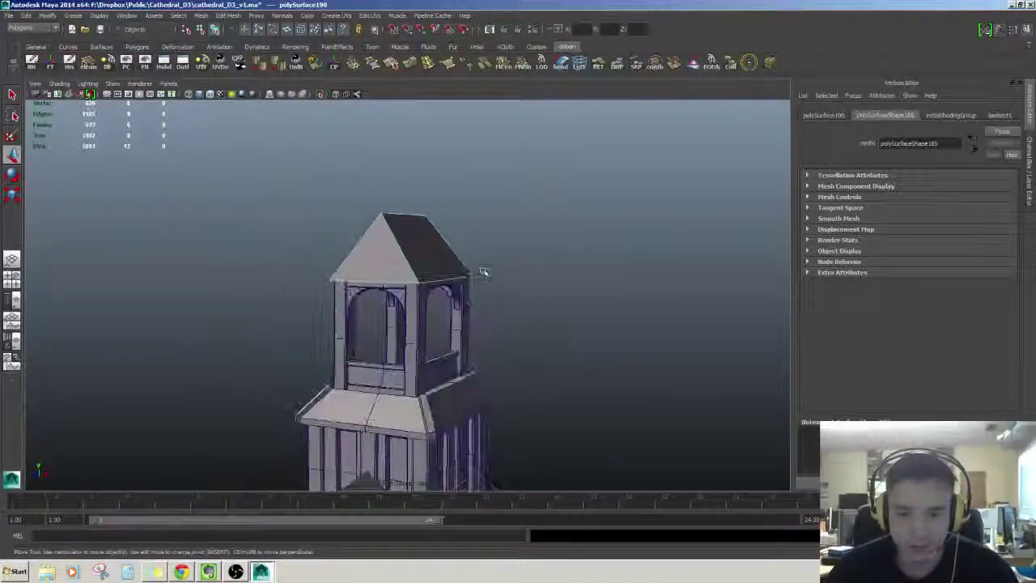
left_click_drag(482, 271, 499, 273, "alt")
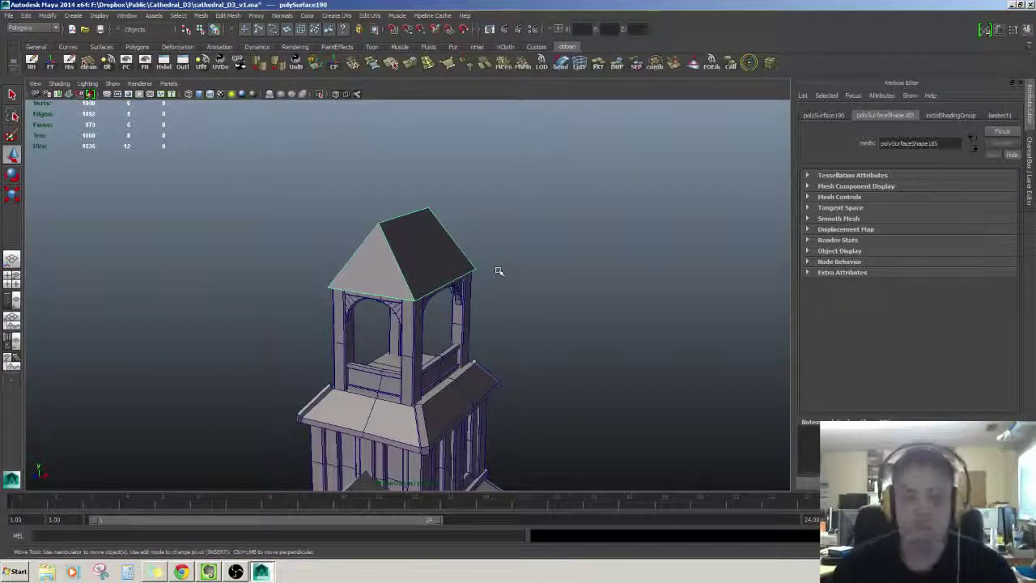
scroll(474, 317, "down", 3)
left_click_drag(473, 321, 485, 312, "alt")
mouse_move(485, 324)
middle_mouse_down("alt")
mouse_move(483, 258)
mouse_move(493, 335)
middle_mouse_up("alt")
scroll(483, 299, "down", 3)
scroll(492, 335, "up", 2)
left_click_drag(493, 334, 503, 304, "alt")
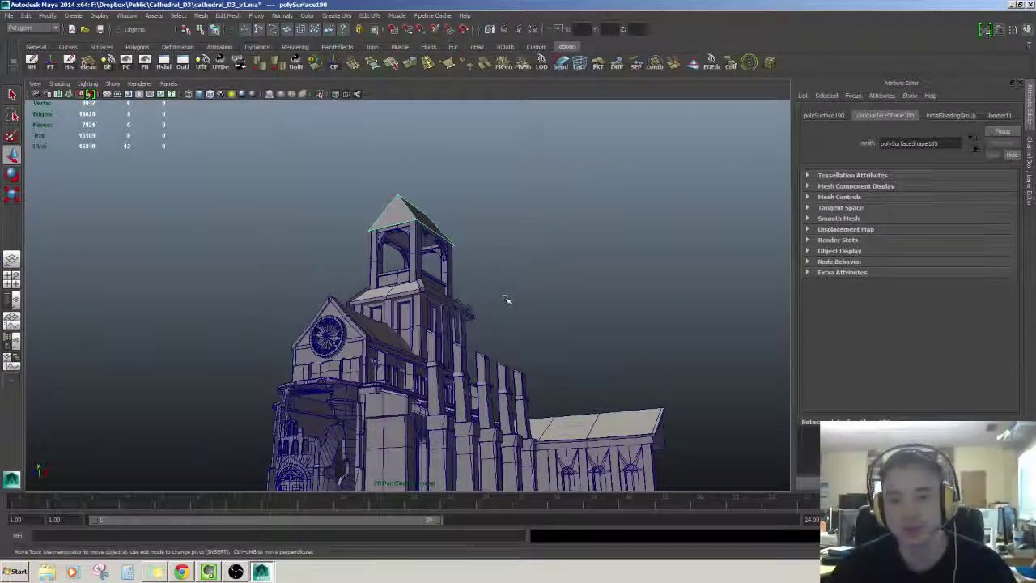
scroll(496, 245, "up", 7)
scroll(496, 245, "down", 7)
left_click_drag(496, 245, 498, 330, "alt")
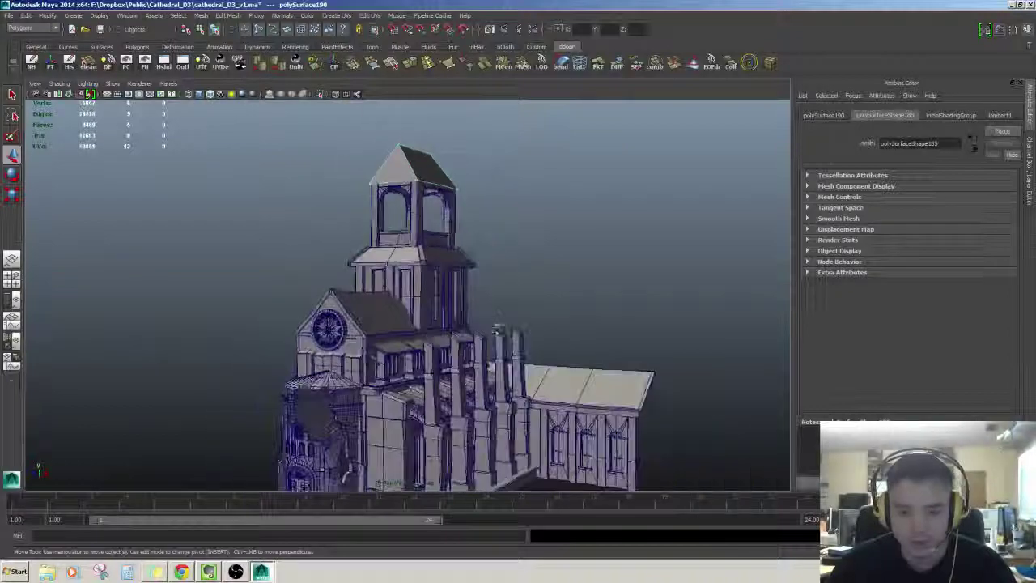
scroll(486, 328, "up", 6)
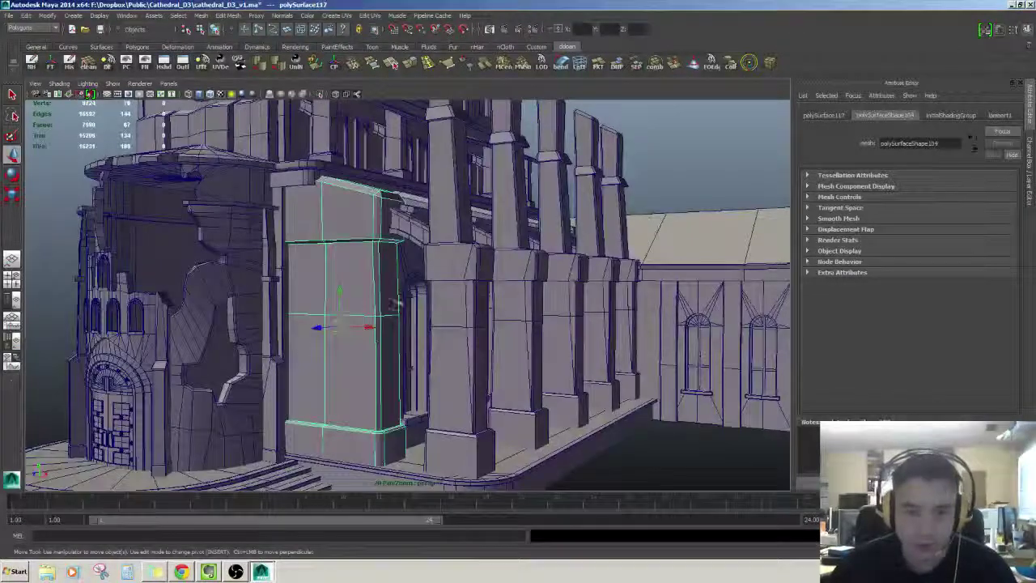
scroll(395, 301, "down", 6)
left_click_drag(395, 302, 449, 343, "alt")
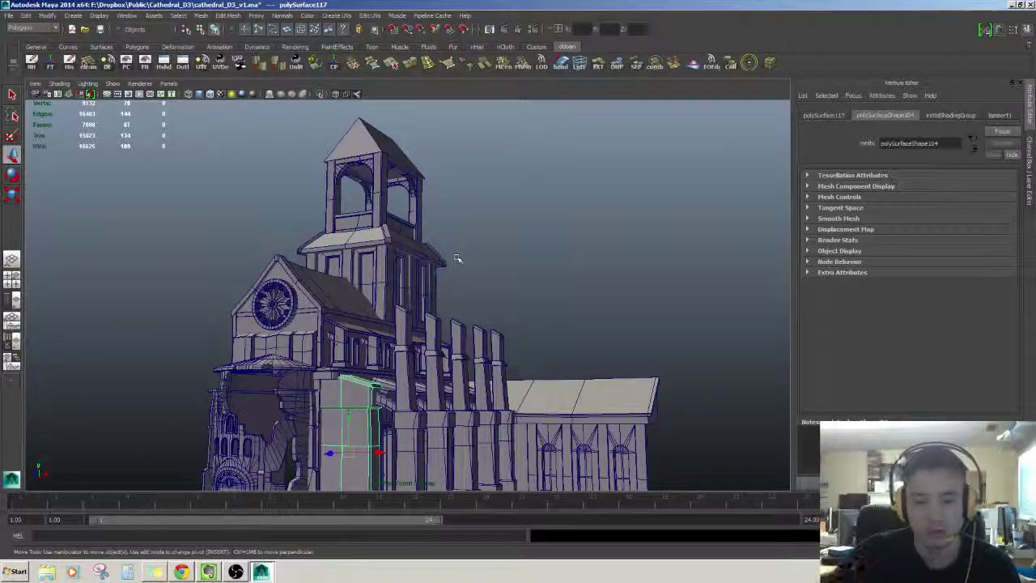
Step: Frame the bell tower's pitched roof and inspect its edges, then its fit with the rest of the cathedral
left_click(372, 148)
key("f")
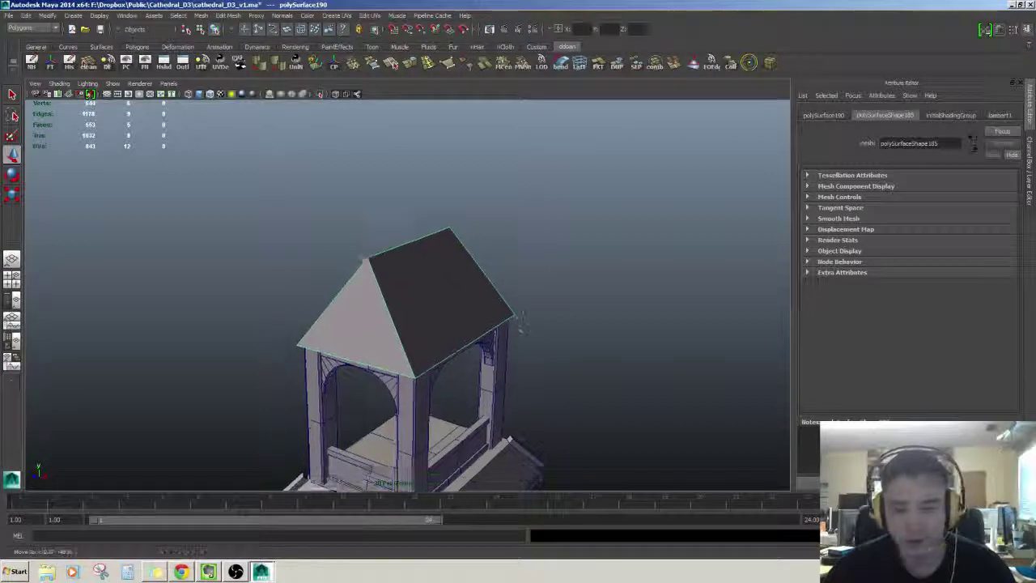
left_click_drag(522, 322, 527, 247, "alt")
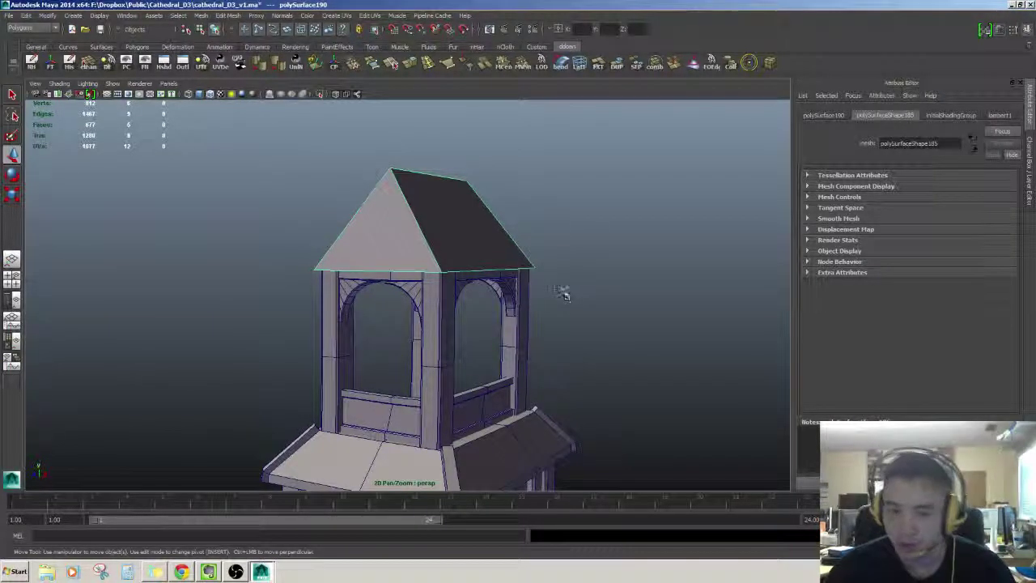
left_click_drag(546, 284, 503, 201, "alt")
scroll(518, 253, "up", 4)
left_click(453, 255)
scroll(454, 254, "up", 2)
left_click(654, 226)
scroll(648, 229, "down", 3)
left_click_drag(631, 231, 507, 230, "alt")
scroll(506, 230, "down", 8)
middle_click_drag(503, 298, 499, 229, "alt")
scroll(500, 229, "up", 6)
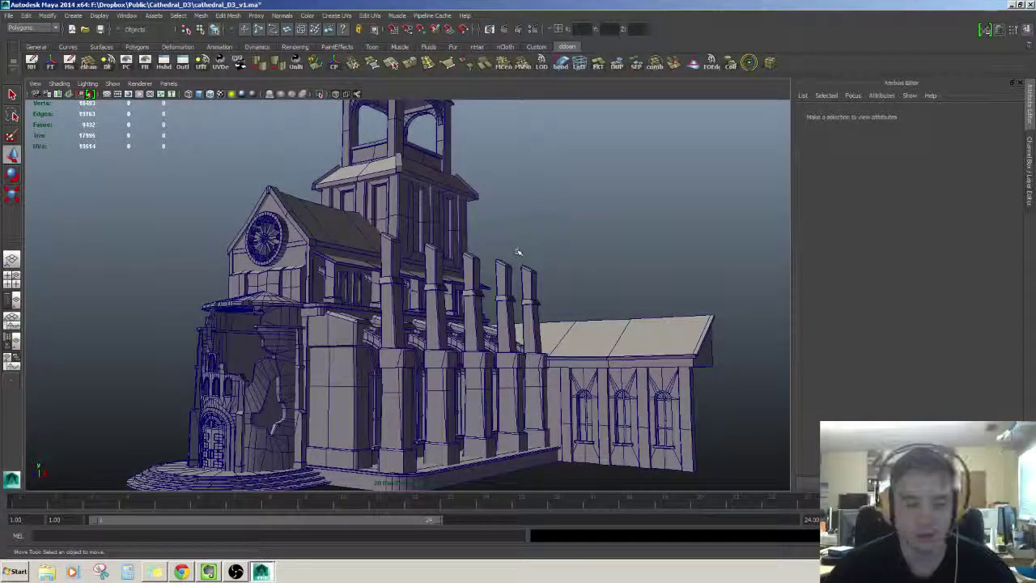
middle_click_drag(511, 214, 502, 344, "alt")
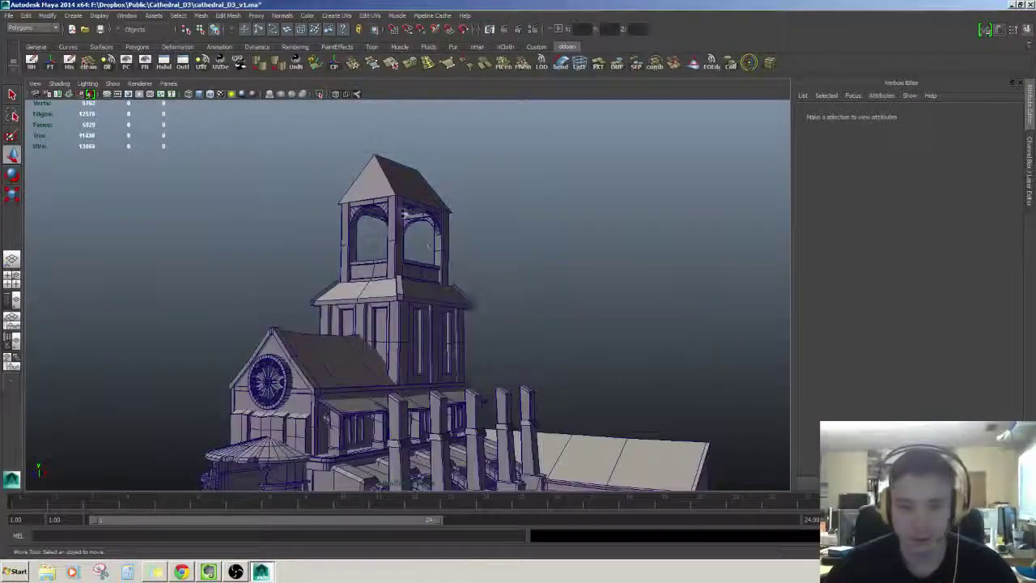
Step: Frame the thin beam above the bell tower's front arch and inspect the open belfry under the roof
left_click(403, 186)
scroll(403, 194, "up", 2)
key("f")
scroll(555, 250, "down", 5)
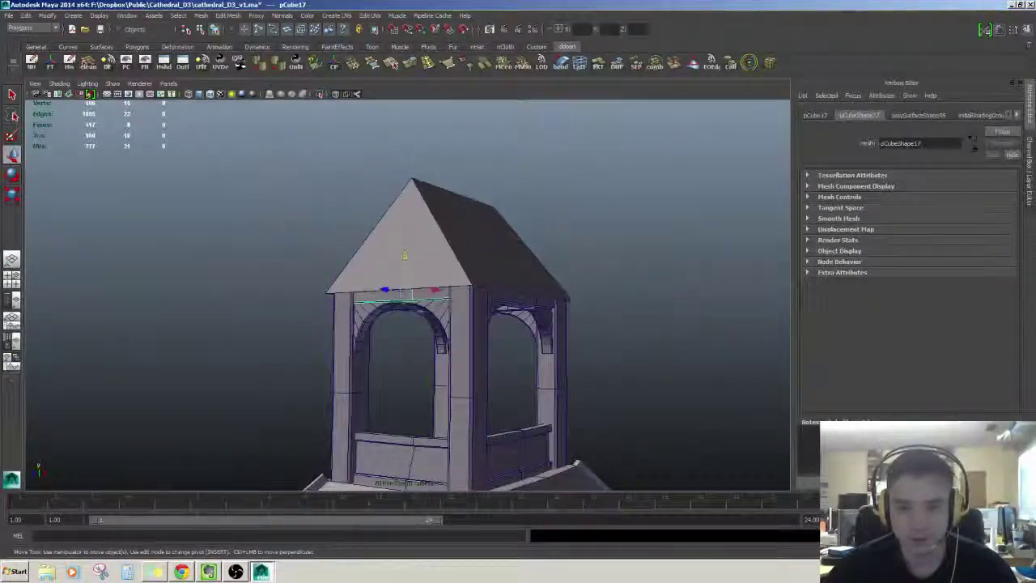
left_click_drag(477, 267, 456, 255, "alt")
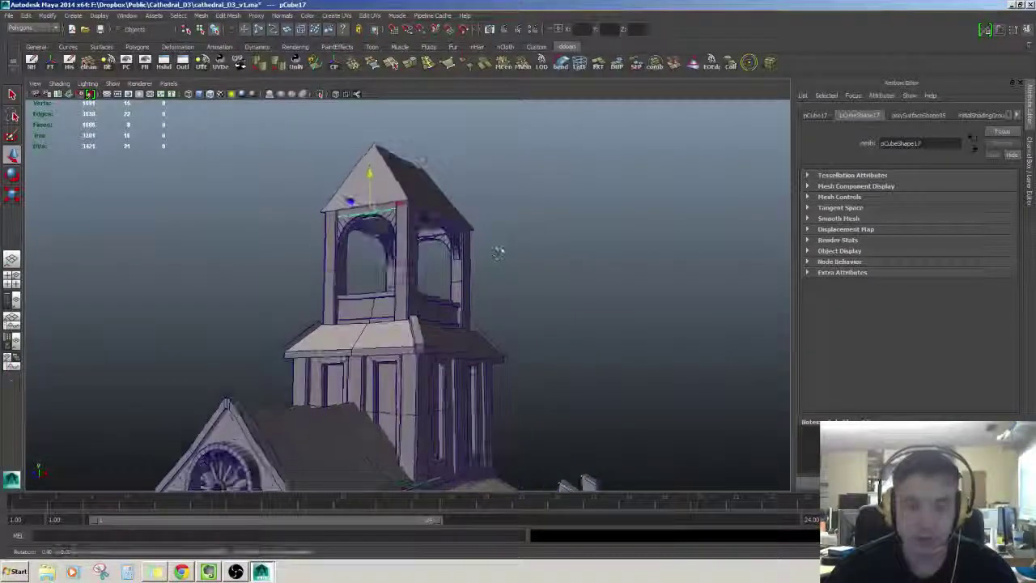
Step: Inspect the vertical trim pieces and overhanging ledge on the tower's lower storey at close range
left_click_drag(524, 330, 519, 361, "alt")
middle_click_drag(520, 361, 526, 216, "alt")
scroll(526, 215, "up", 5)
left_click_drag(527, 215, 611, 278, "alt")
scroll(511, 269, "up", 5)
scroll(569, 259, "down", 5)
scroll(495, 259, "up", 5)
left_click(495, 267)
left_click(525, 280)
left_click_drag(462, 459, 534, 276, "alt")
left_click(478, 245)
left_click_drag(453, 267, 566, 289, "alt")
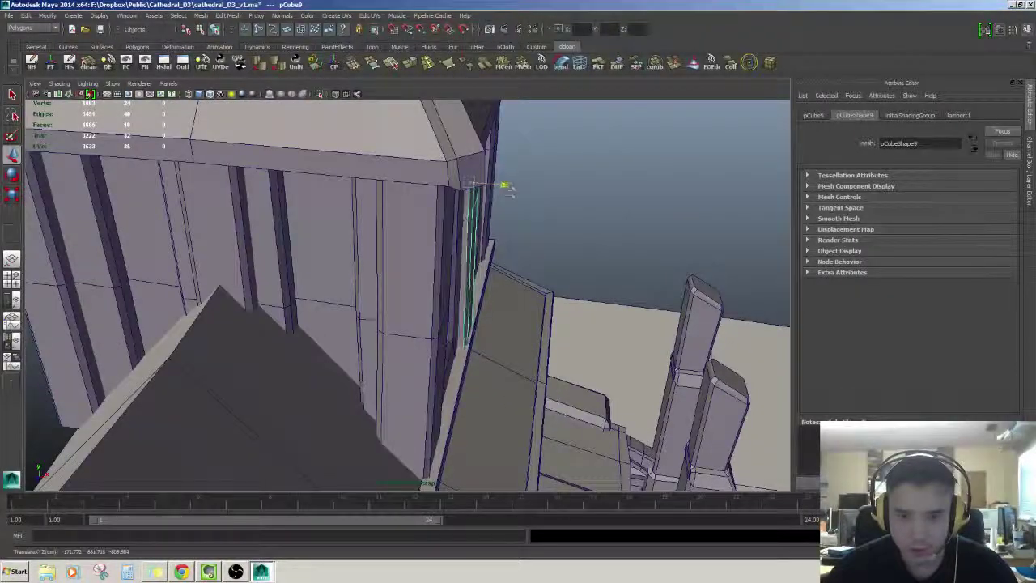
left_click_drag(509, 191, 451, 322, "alt")
left_click(534, 311)
scroll(445, 308, "down", 10)
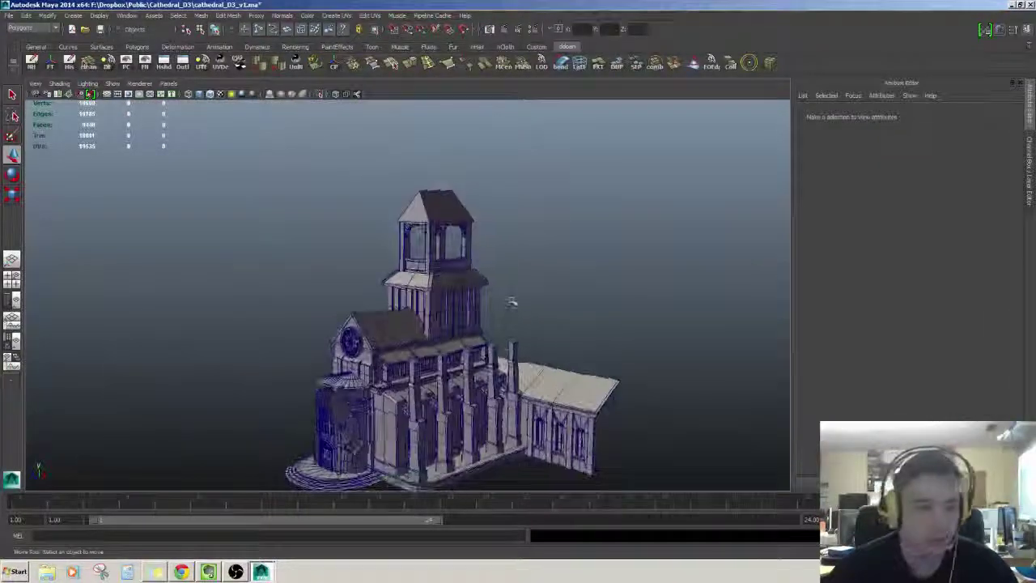
Step: Select the bell tower's pitched roof again and view it framed at close range
mouse_move(512, 302)
left_mouse_down("alt")
mouse_move(504, 284)
mouse_move(513, 289)
left_mouse_up("alt")
middle_click_drag(513, 289, 540, 312, "alt")
left_click_drag(541, 311, 518, 308, "alt")
left_click(469, 262)
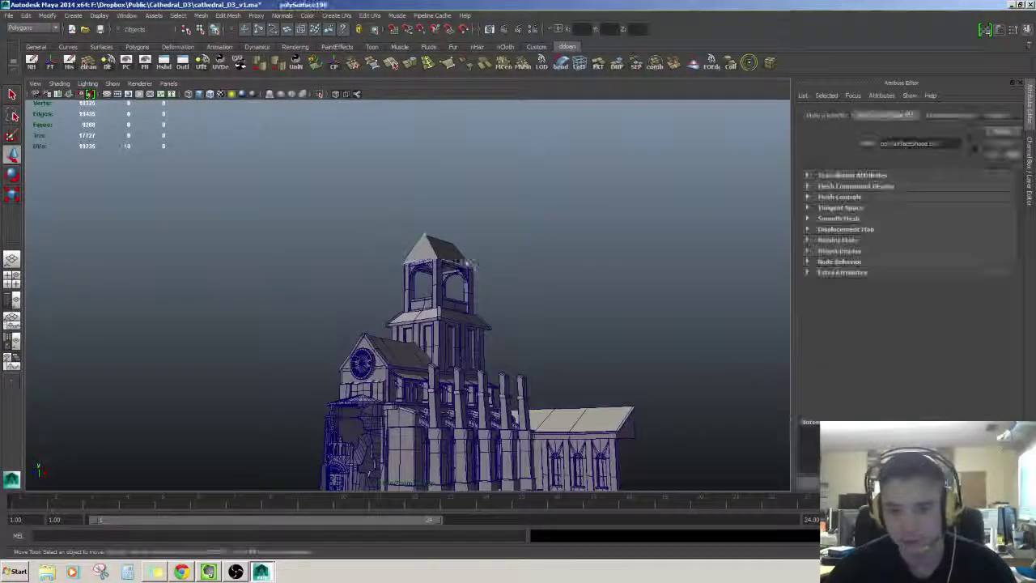
key("f")
scroll(541, 317, "down", 3)
left_click(631, 299)
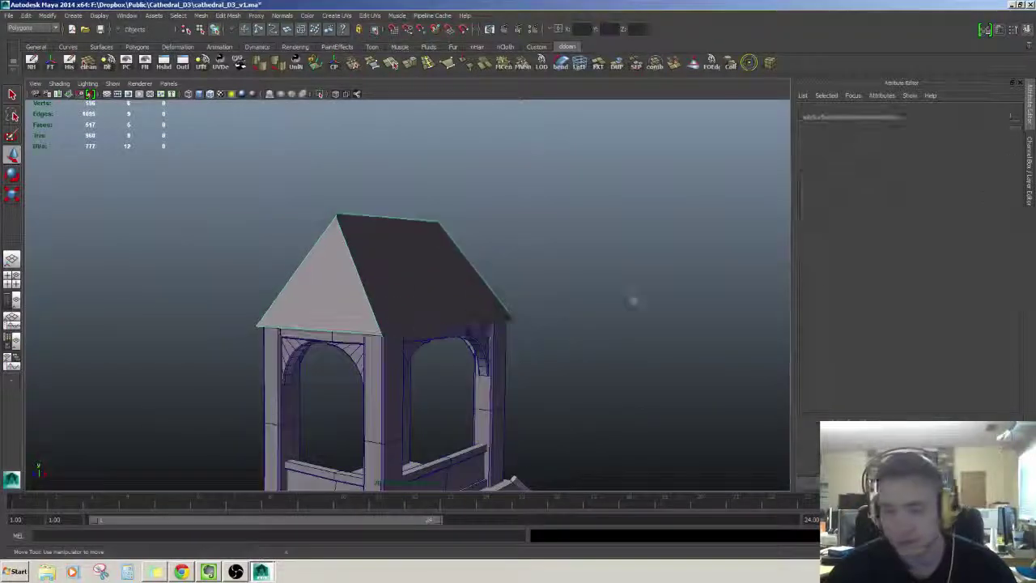
left_click(387, 316)
left_click_drag(393, 293, 498, 338, "alt")
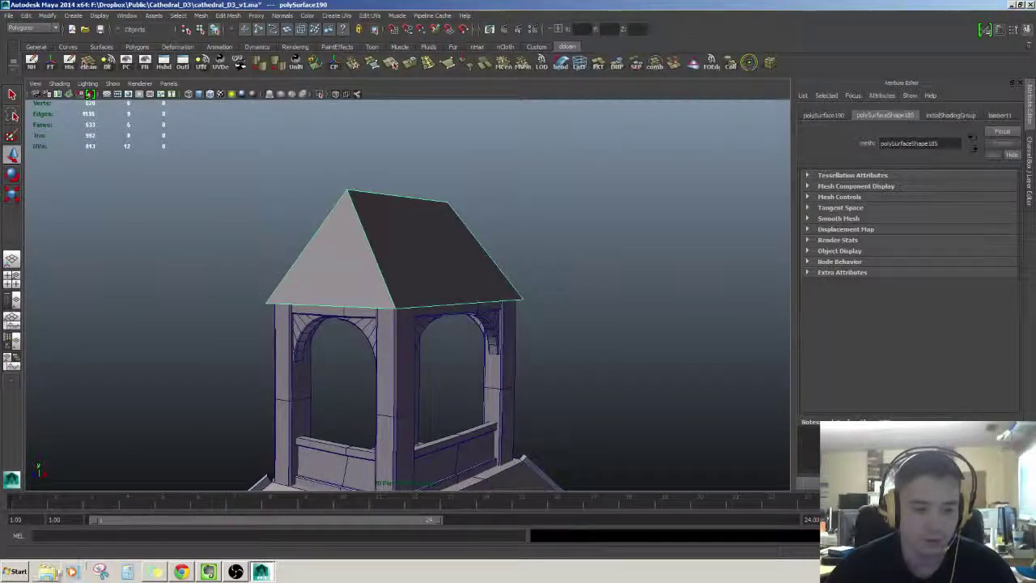
Step: Switch to Windows Explorer and browse the Public and Cathedral_D3 folders in the E: drive's Dropbox
left_click(50, 571)
left_click(408, 211)
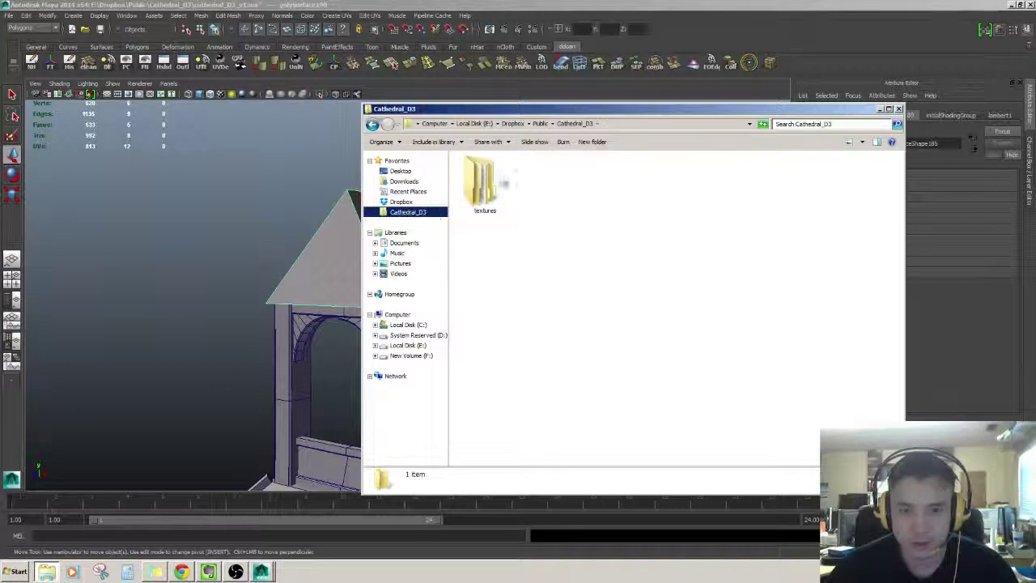
double_click(484, 182)
left_click(544, 123)
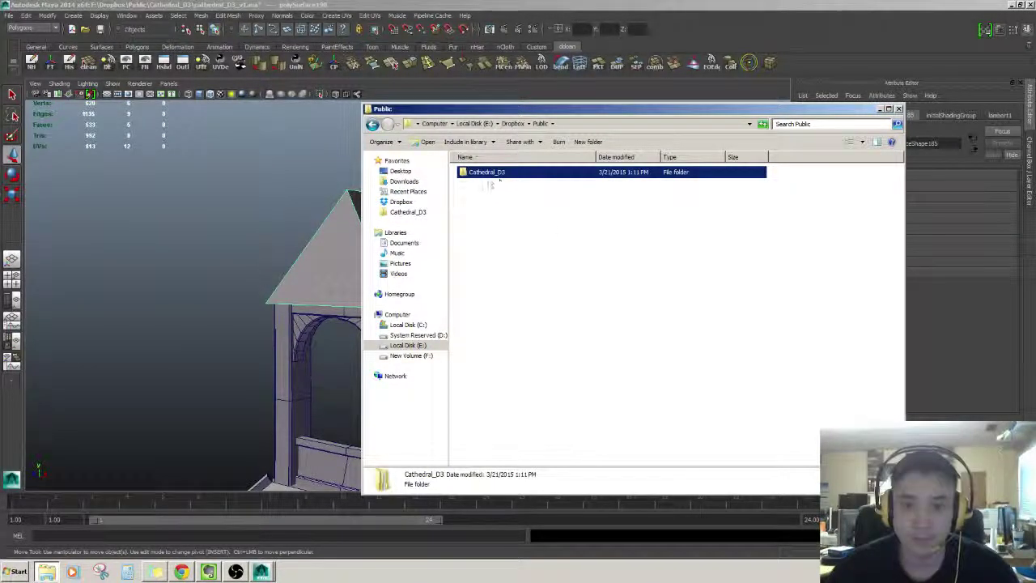
left_click(512, 125)
double_click(481, 184)
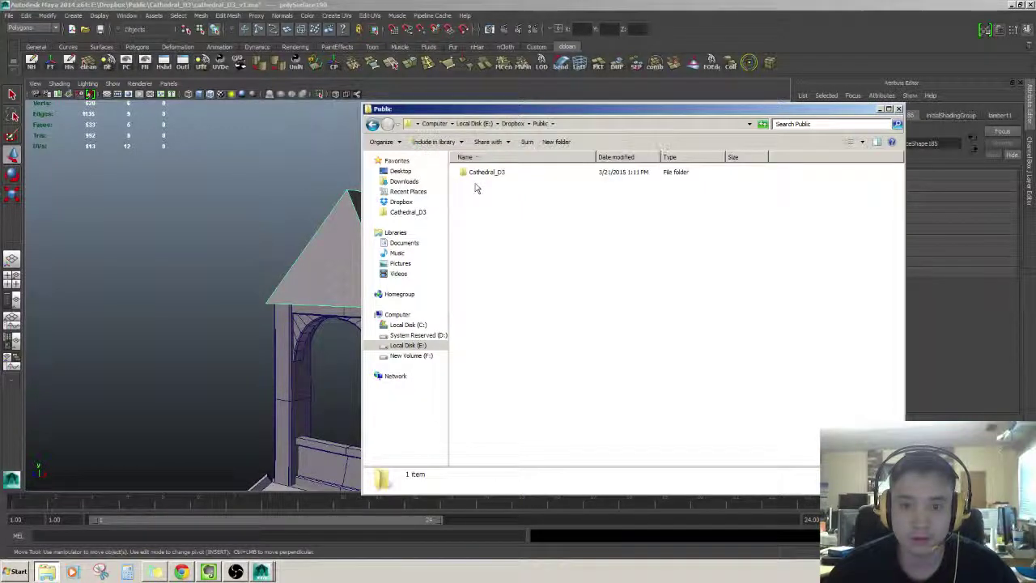
double_click(486, 169)
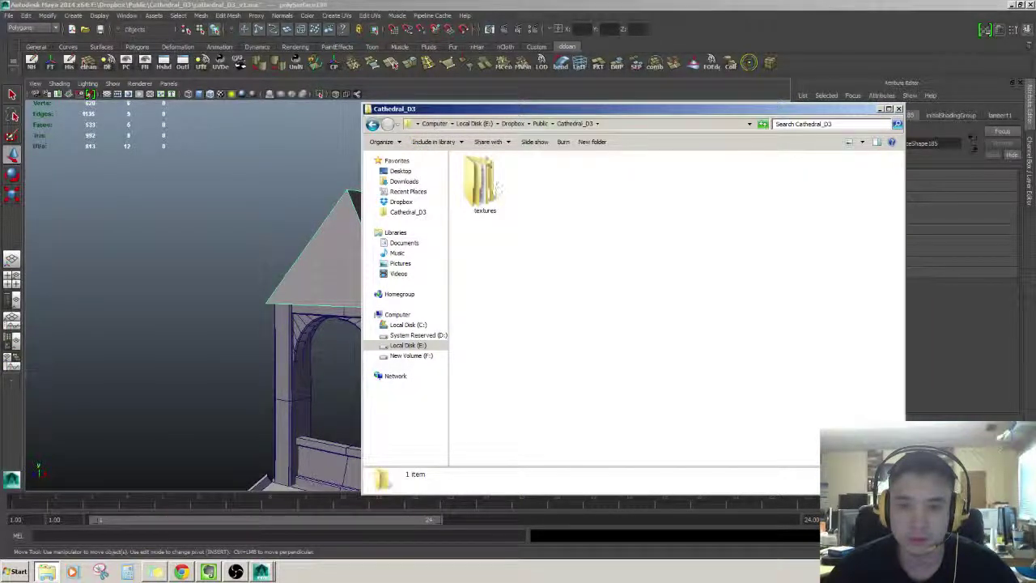
Step: Check which folder the Cathedral_D3 favorite leads to and look inside its textures subfolder
left_click(417, 212)
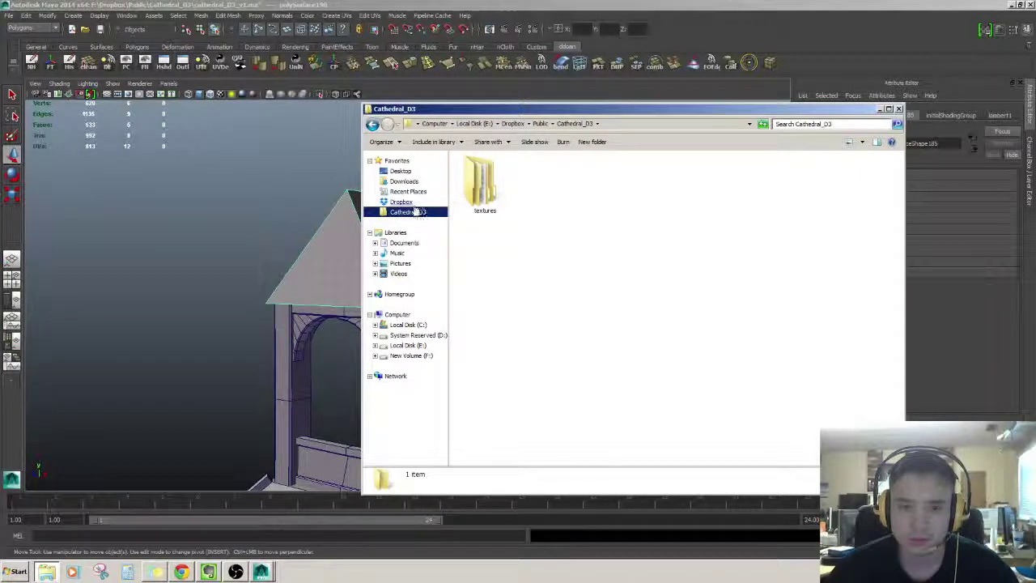
left_click(400, 201)
left_click(407, 211)
double_click(480, 185)
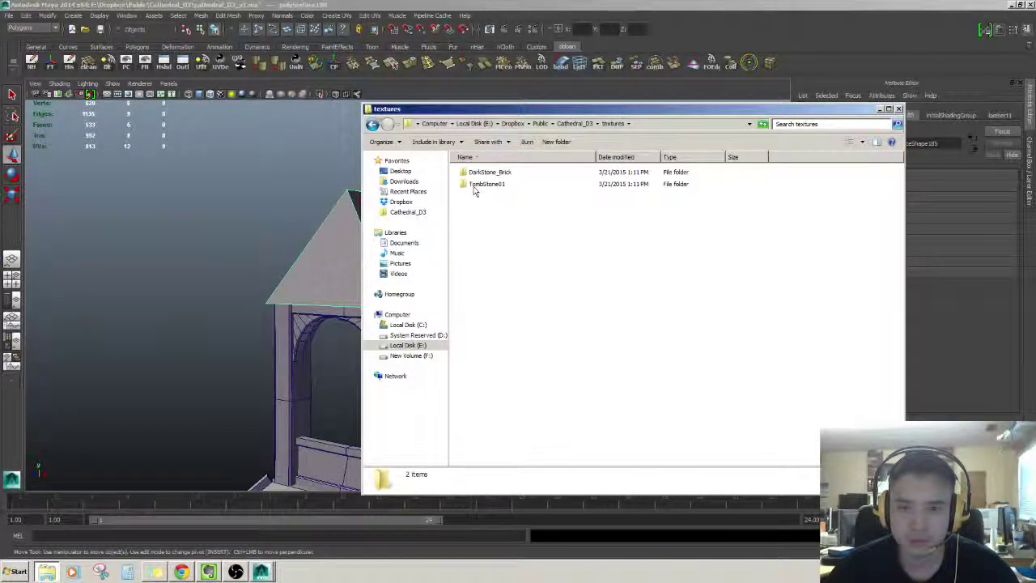
left_click(372, 124)
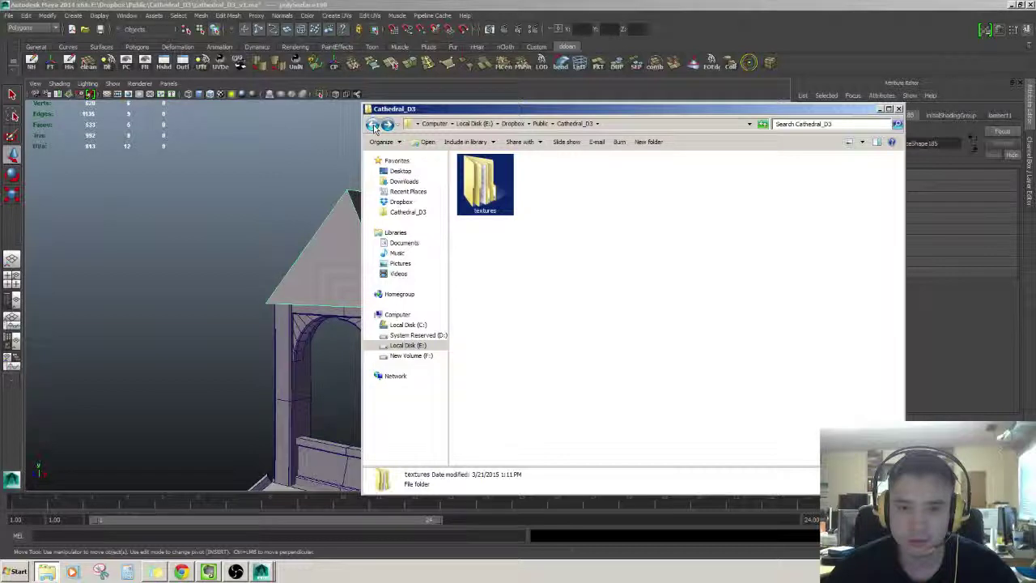
Step: Browse from the Dropbox favorite through Public and Cathedral_D3 to the textures folder on the F: drive
left_click(401, 202)
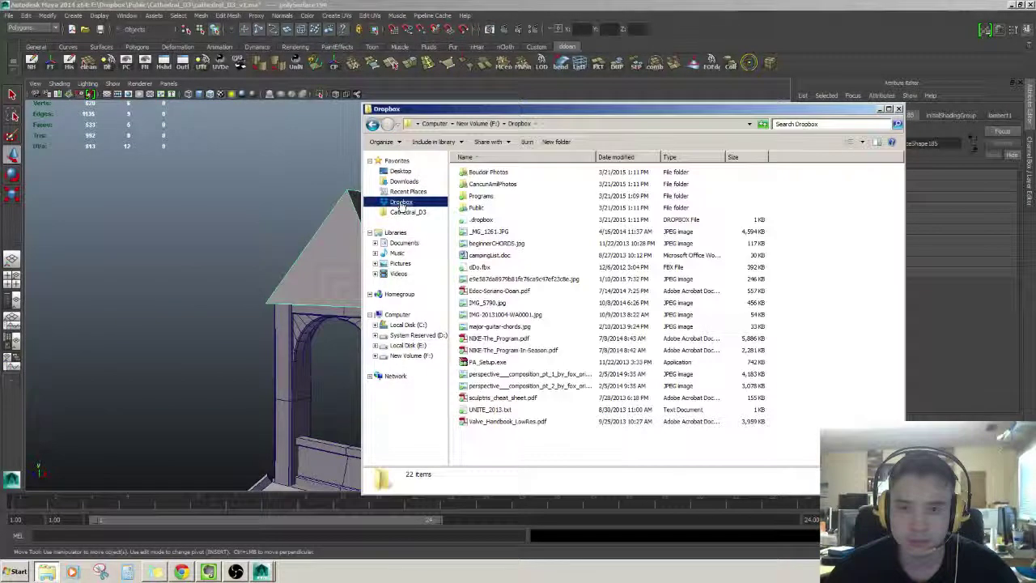
double_click(477, 207)
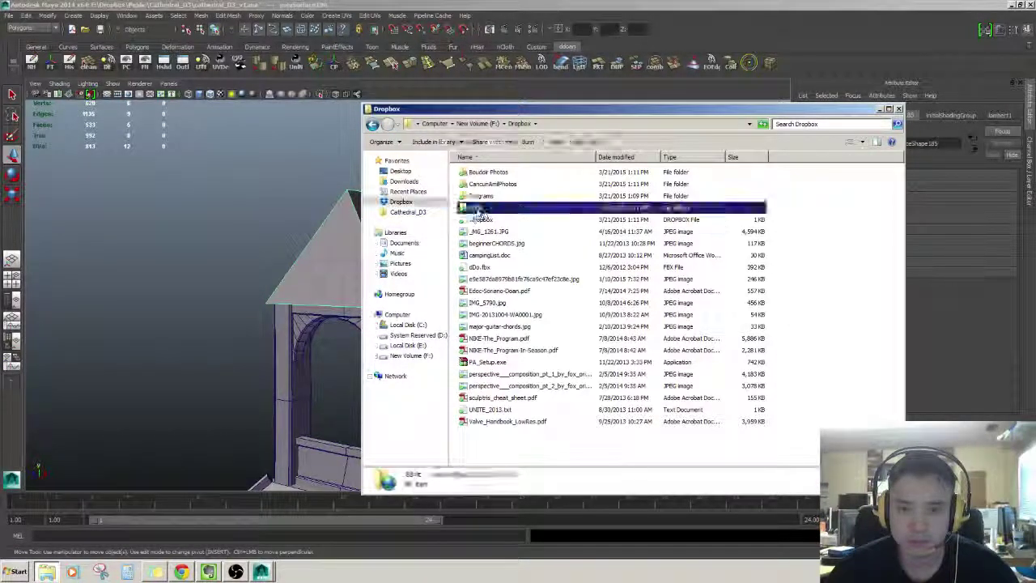
type("cat")
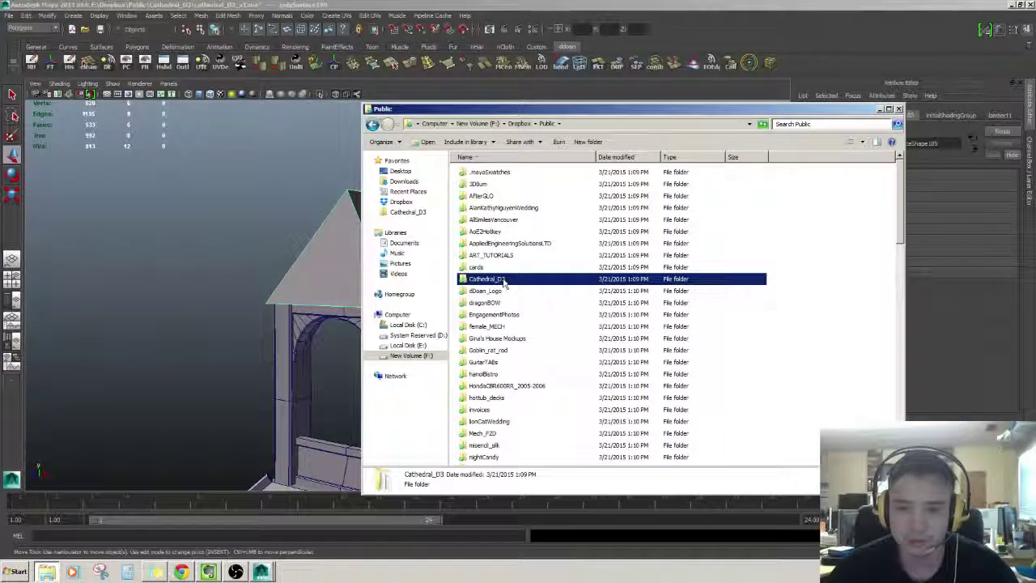
double_click(502, 279)
key("t")
double_click(488, 223)
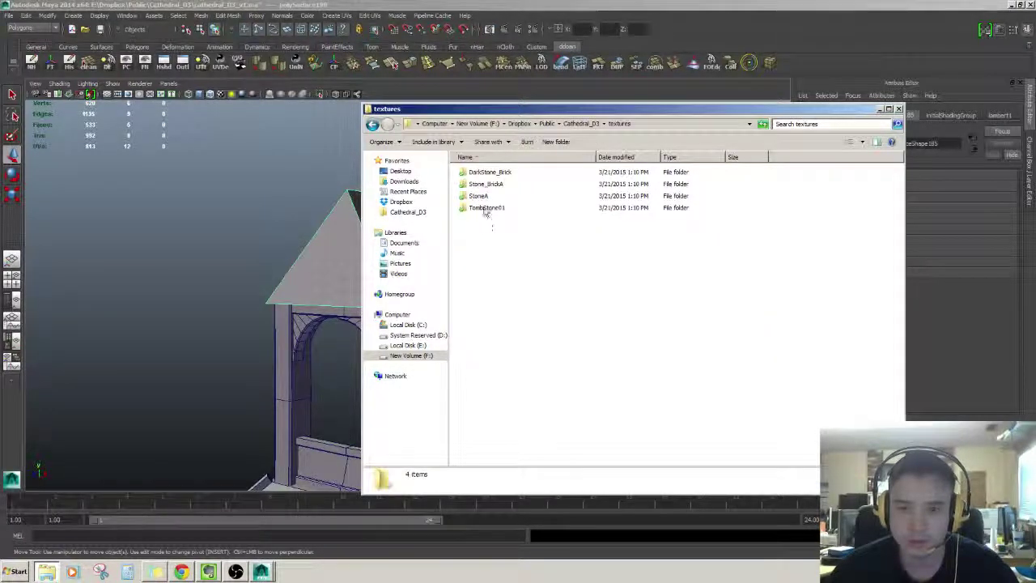
Step: Remove the Cathedral_D3 shortcut that points to the E: drive from Explorer's Favorites
left_click(373, 125)
left_click(409, 201)
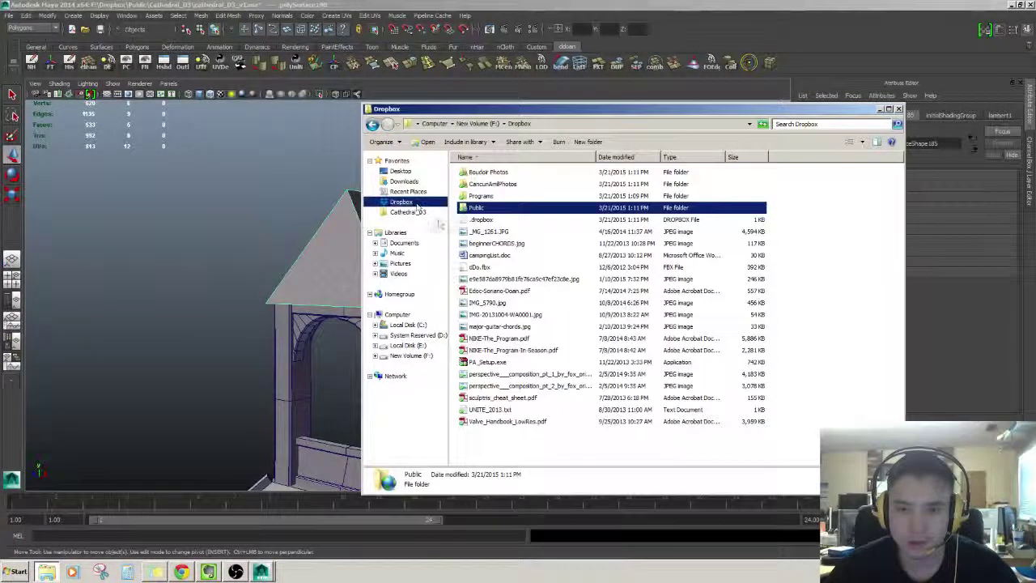
left_click(416, 214)
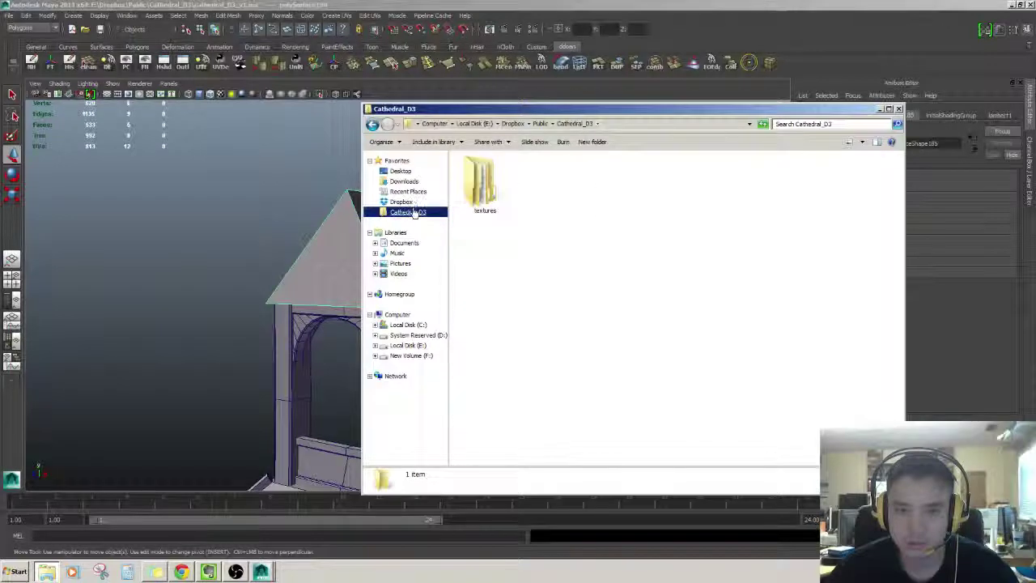
right_click(410, 209)
left_click(456, 384)
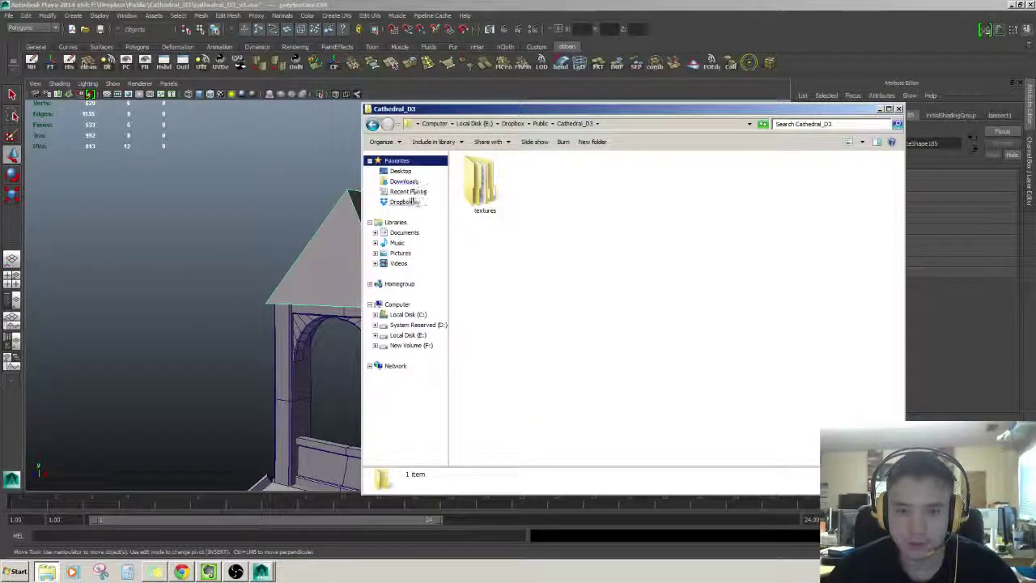
Step: Open the Cathedral_D3 folder in the F: drive's Dropbox Public folder and add it to Favorites
left_click(407, 201)
double_click(486, 208)
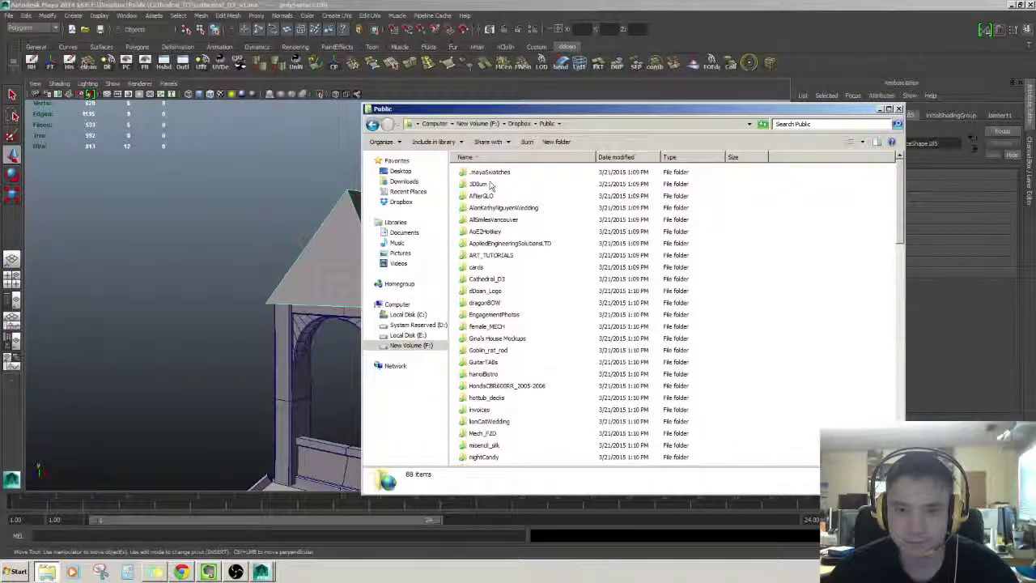
scroll(497, 267, "down", 3)
scroll(497, 268, "down", 2)
type("cat")
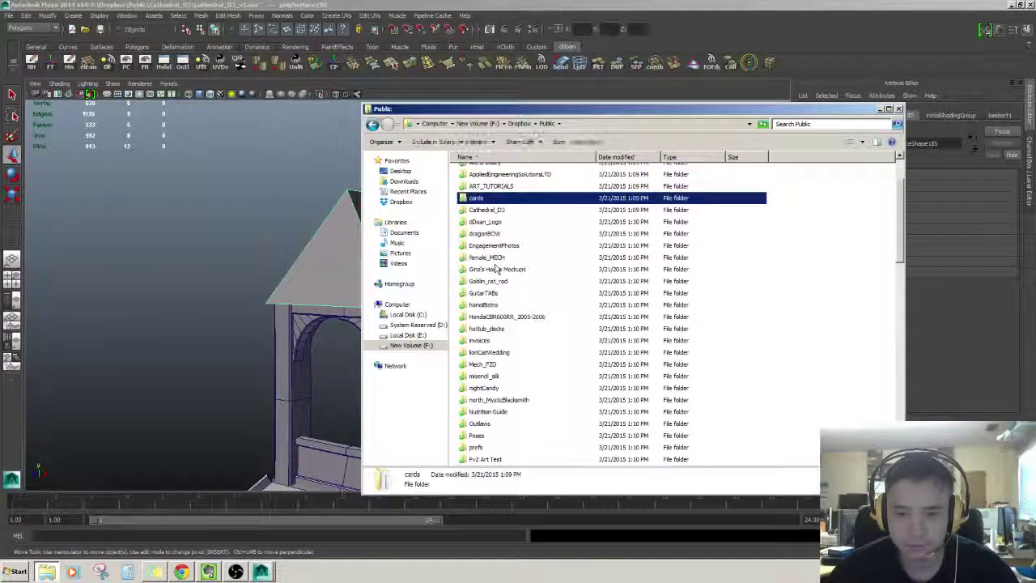
key("Return")
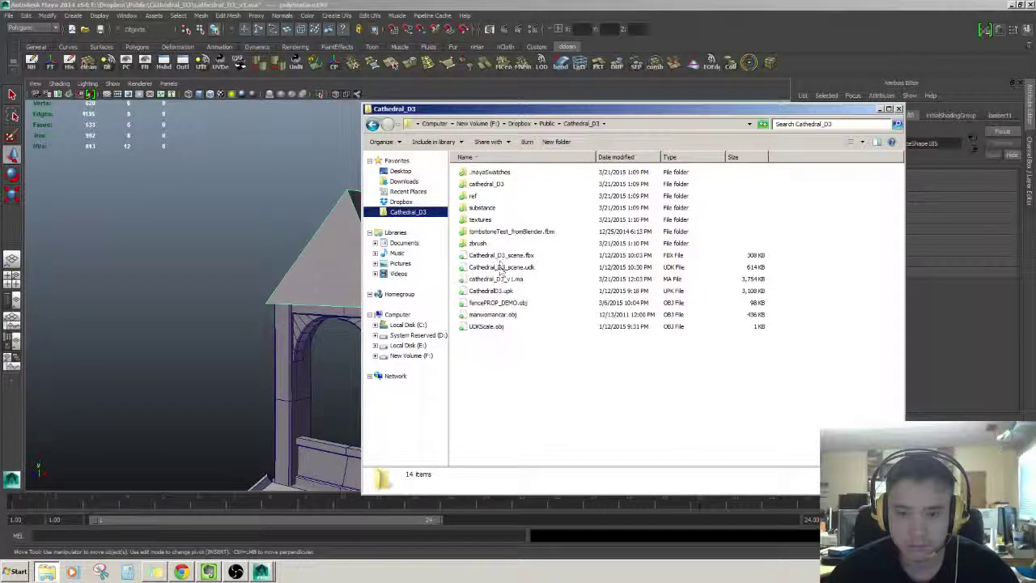
Step: Open the cathedral image folder inside the project's ref folder, move its window aside and put it away
double_click(475, 197)
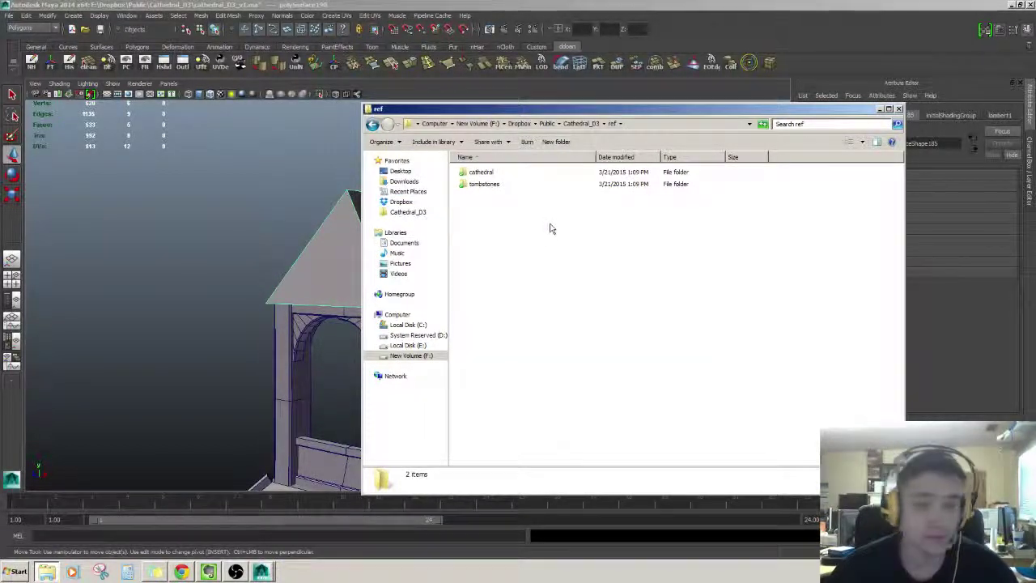
left_click(490, 184)
key("F2")
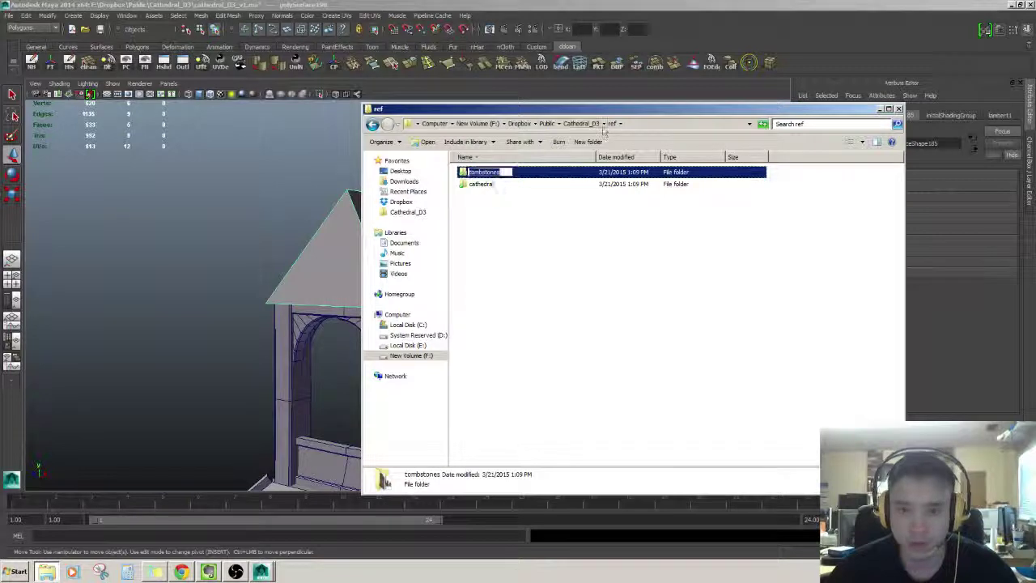
left_click(495, 184)
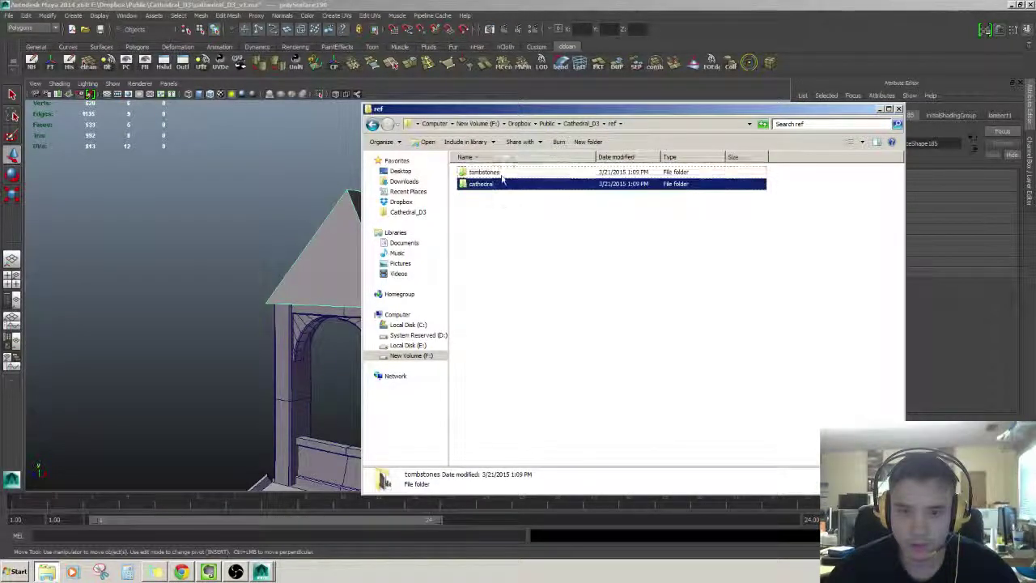
double_click(502, 185)
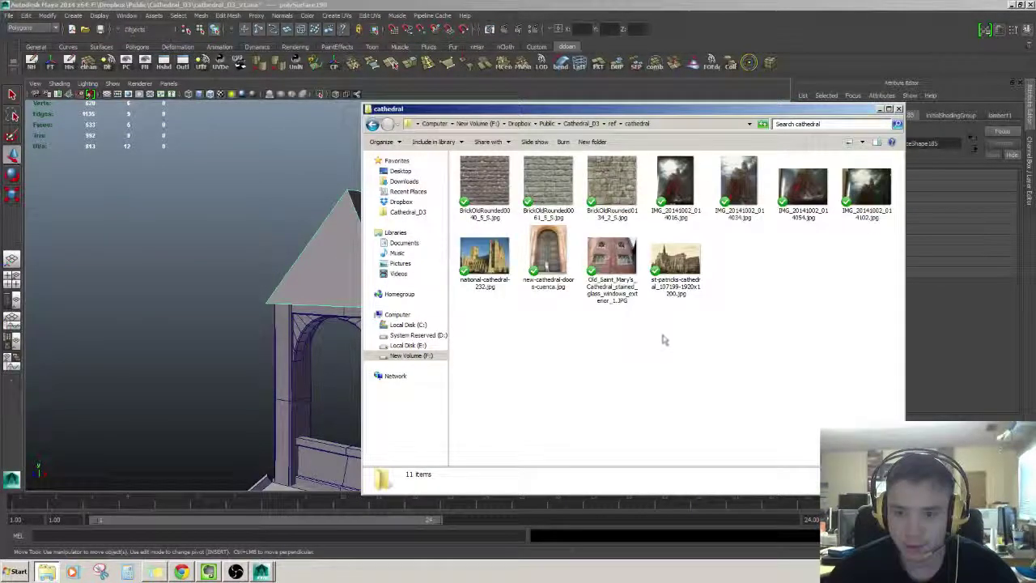
left_click_drag(679, 110, 582, 135)
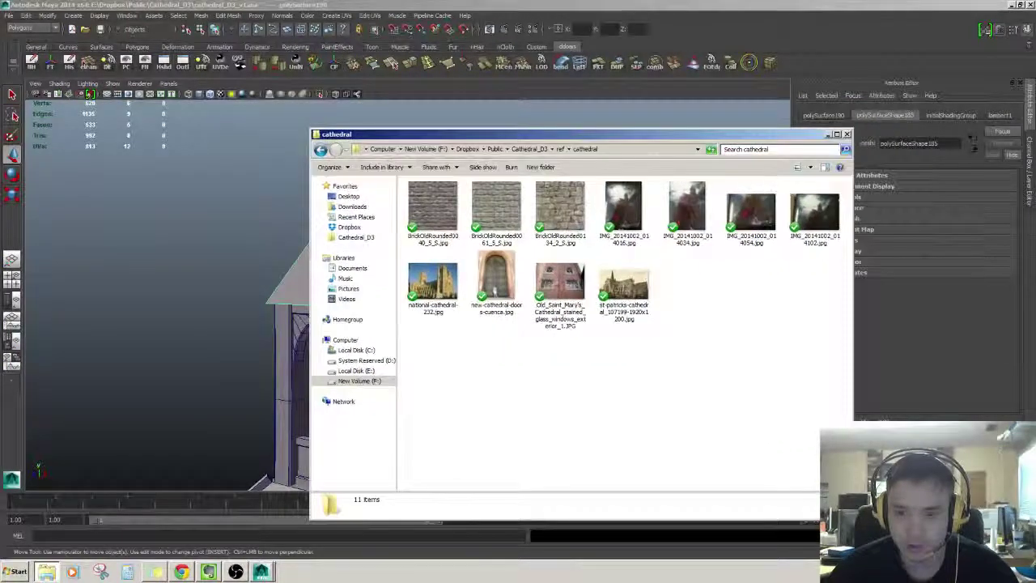
left_click(827, 136)
Step: Examine the cathedral model's exterior from the bell tower down to the buttresses and the side wing in Maya
middle_click_drag(570, 274, 569, 238, "alt")
scroll(582, 259, "down", 6)
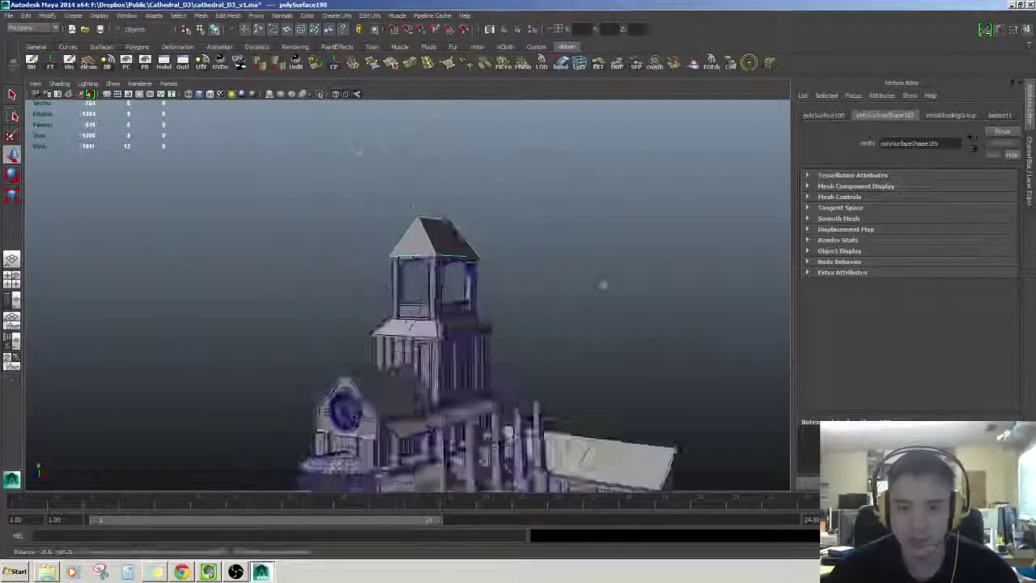
middle_click_drag(603, 284, 540, 254, "alt")
scroll(550, 267, "up", 6)
left_click_drag(561, 284, 474, 306, "alt")
scroll(474, 306, "down", 4)
middle_click_drag(474, 306, 469, 333, "alt")
scroll(479, 263, "up", 5)
scroll(479, 266, "down", 4)
left_click(459, 219)
left_click(454, 220)
key("f")
left_click_drag(493, 224, 477, 356, "alt")
scroll(548, 316, "down", 4)
middle_click_drag(478, 356, 489, 300, "alt")
scroll(490, 302, "down", 4)
left_click_drag(490, 302, 505, 261, "alt")
scroll(506, 270, "down", 3)
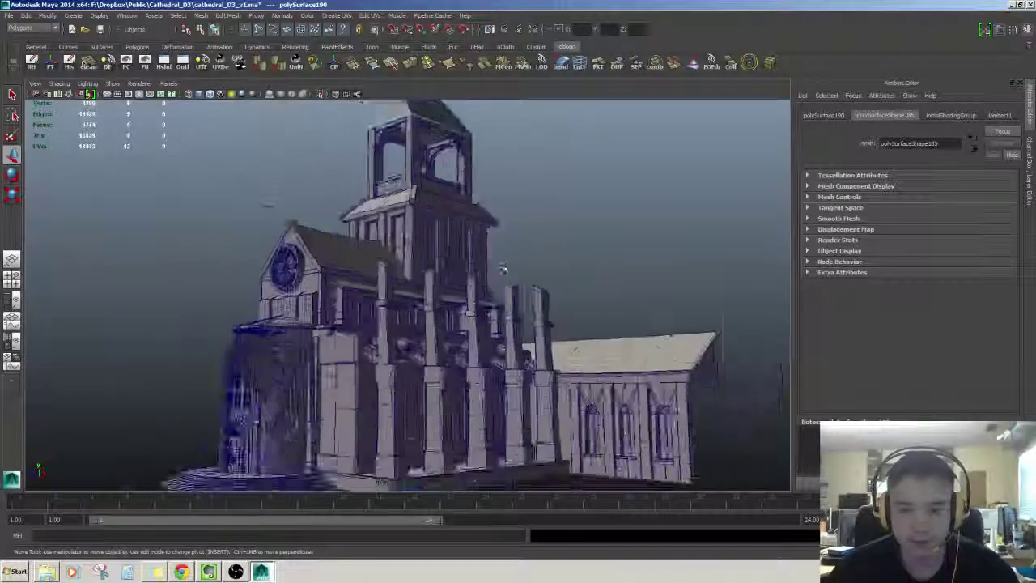
middle_click_drag(507, 270, 492, 303, "alt")
scroll(491, 305, "down", 2)
scroll(491, 303, "up", 4)
left_click_drag(483, 303, 514, 317, "alt")
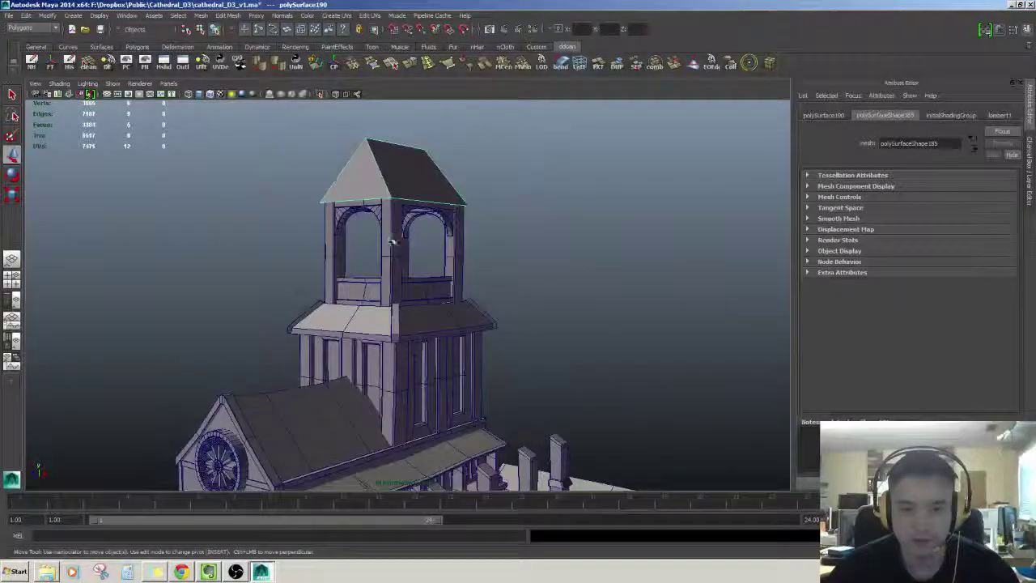
Step: Inspect the open belfry at the top of the bell tower and select its gabled roof
left_click(391, 238)
key("f")
left_click_drag(547, 279, 527, 328, "alt")
left_click(527, 326)
middle_click_drag(518, 253, 509, 351, "alt")
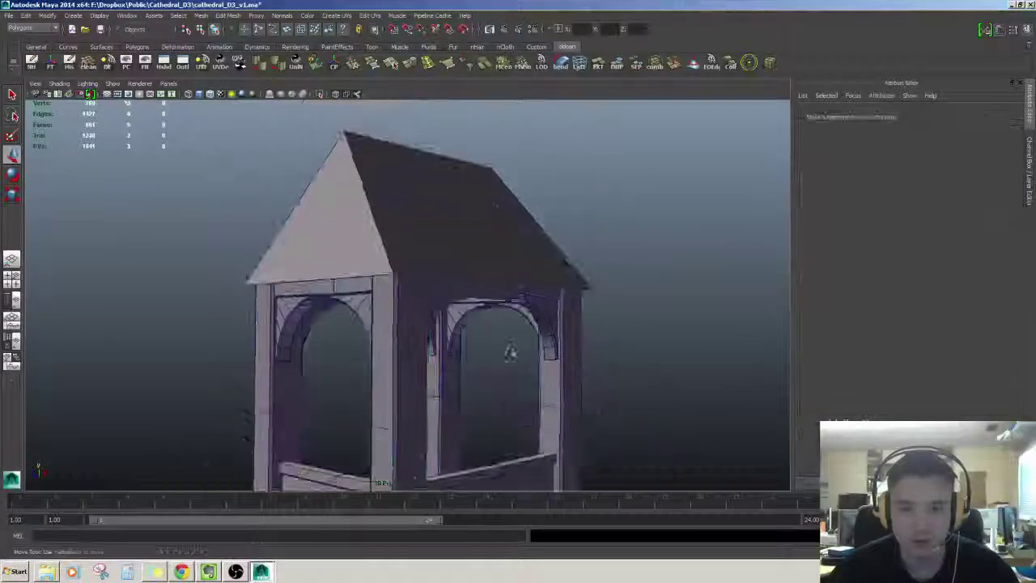
left_click_drag(509, 351, 519, 343, "alt")
left_click(432, 235)
left_click_drag(433, 235, 480, 288, "alt")
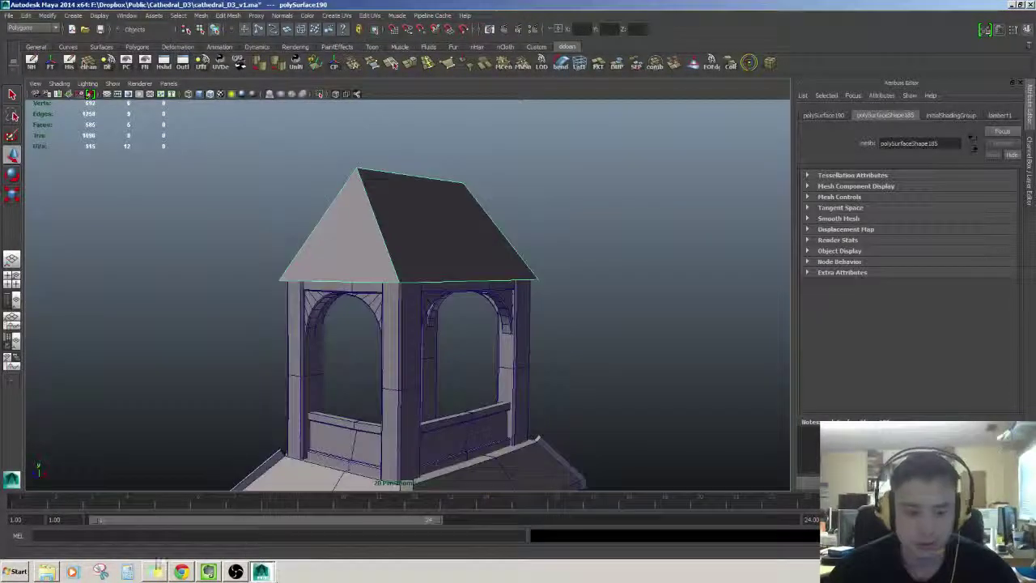
Step: Open the reference image IMG_20141002_014034.jpg from the cathedral folder and study its bell tower up close
left_click(50, 573)
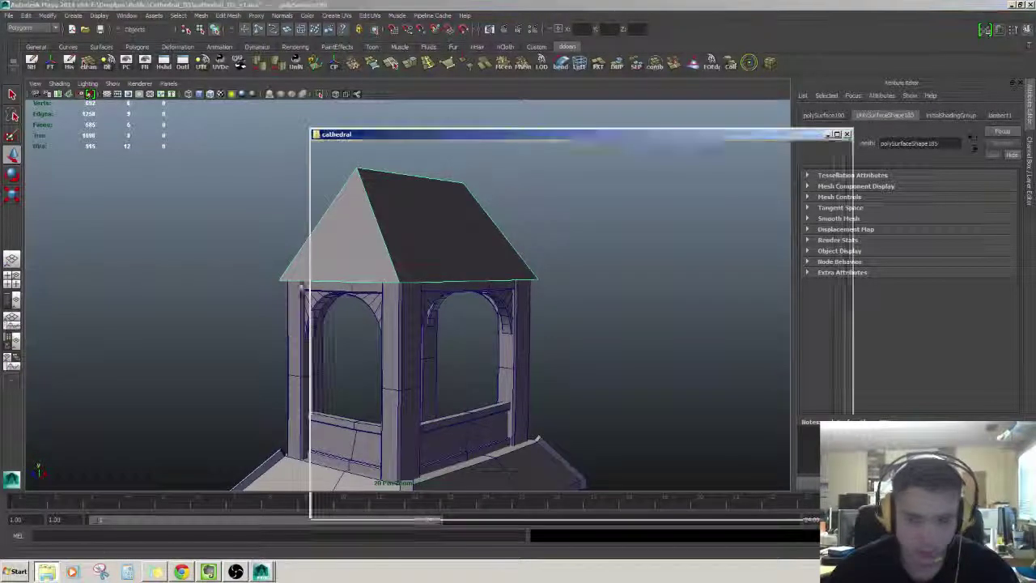
double_click(686, 209)
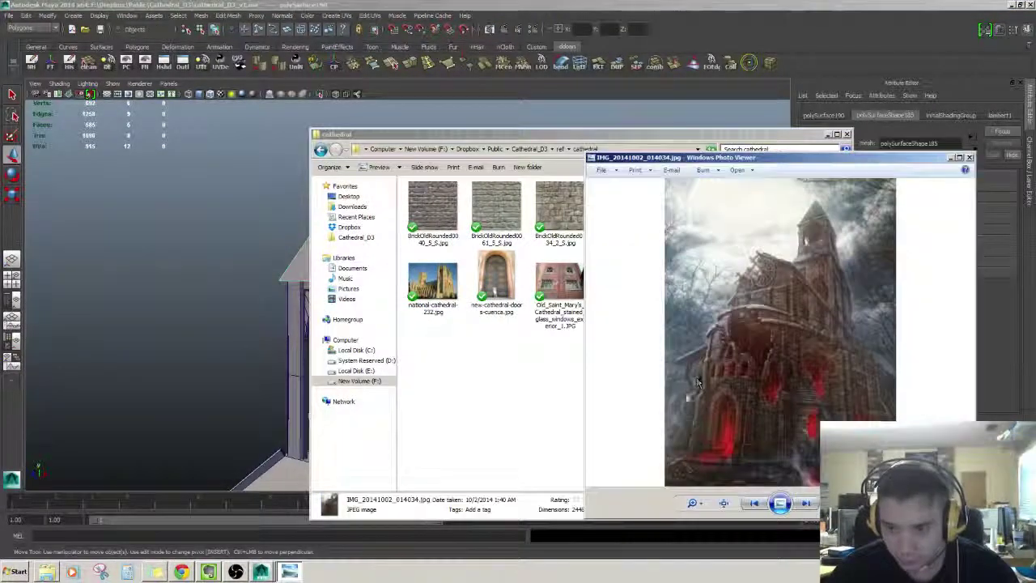
scroll(712, 408, "up", 5)
scroll(712, 408, "up", 3)
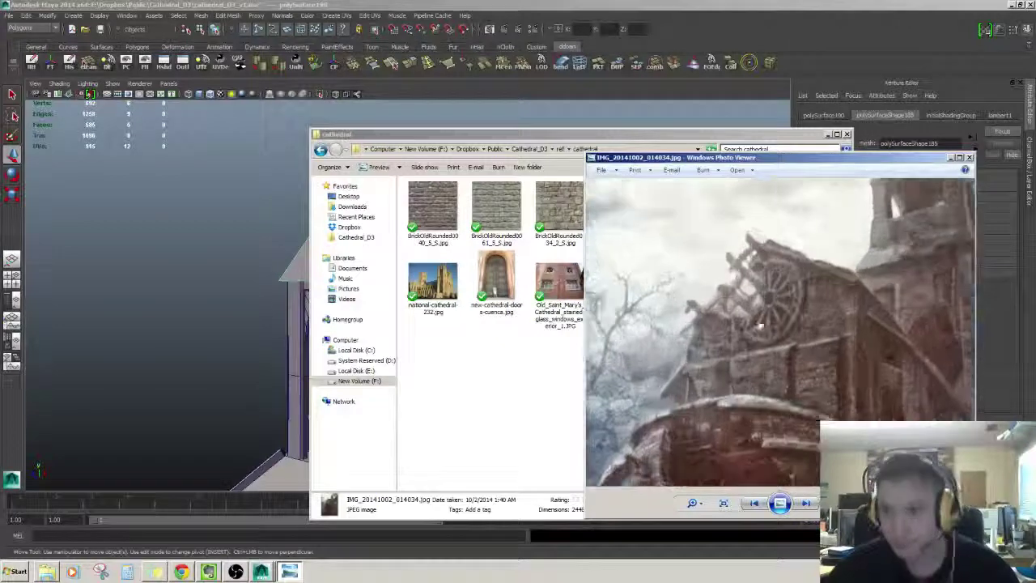
left_click_drag(832, 240, 697, 395)
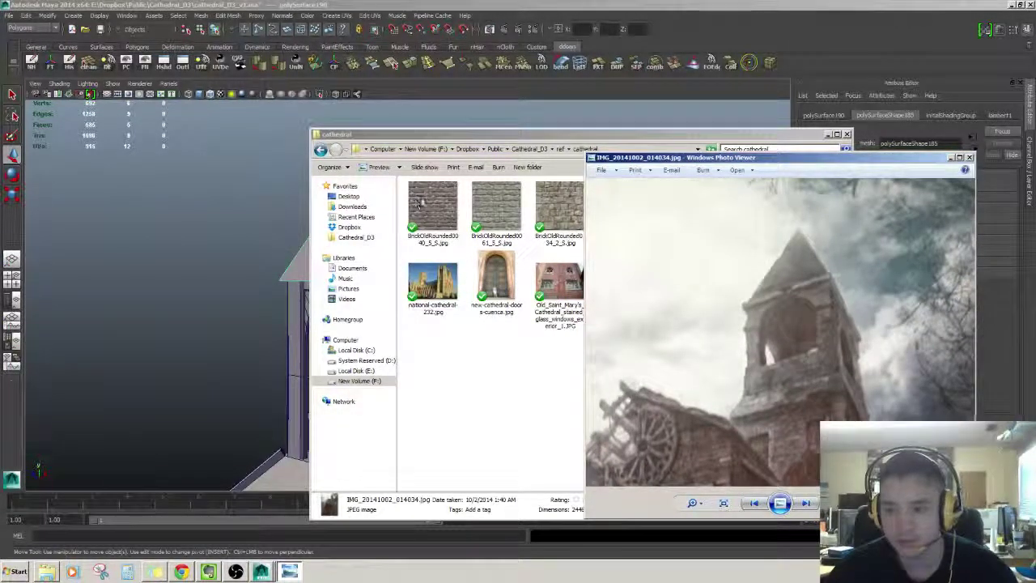
Step: Back in Maya, extrude the underside face of the bell tower roof downward by about 12.9 units
left_click(261, 207)
left_click_drag(356, 212, 434, 189, "alt")
left_click_drag(384, 259, 414, 261, "alt")
left_click(381, 253)
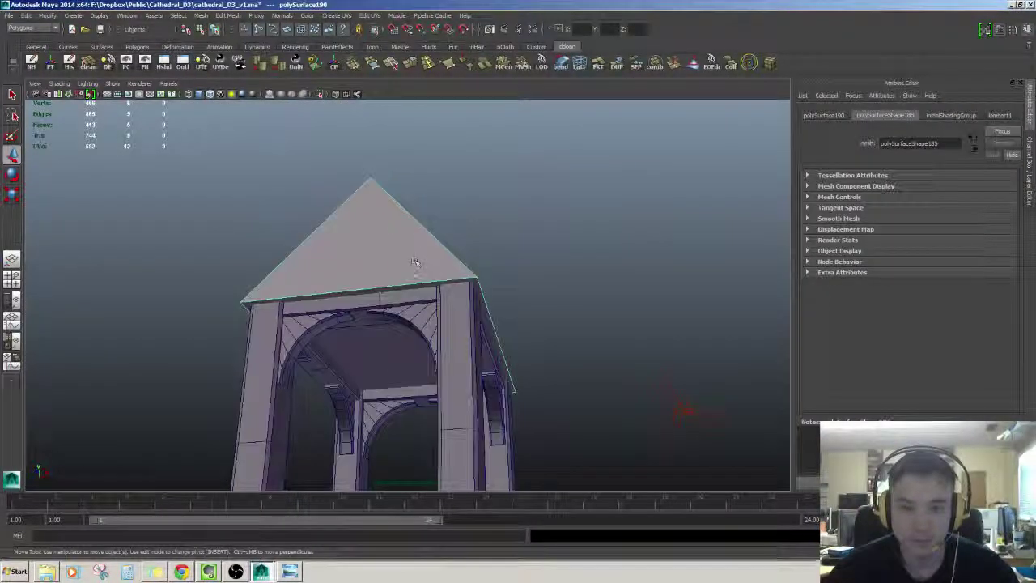
right_click_drag(415, 262, 415, 316)
left_click(407, 352)
scroll(407, 353, "up", 2)
left_click_drag(407, 353, 408, 379, "alt")
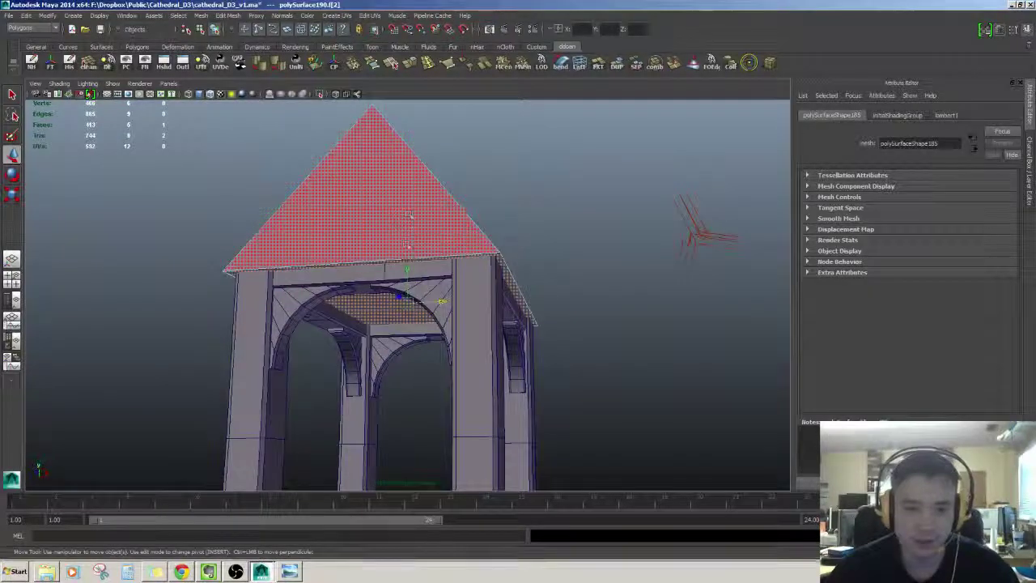
right_click_drag(406, 244, 407, 304, "shift")
left_click_drag(407, 304, 411, 281, "alt")
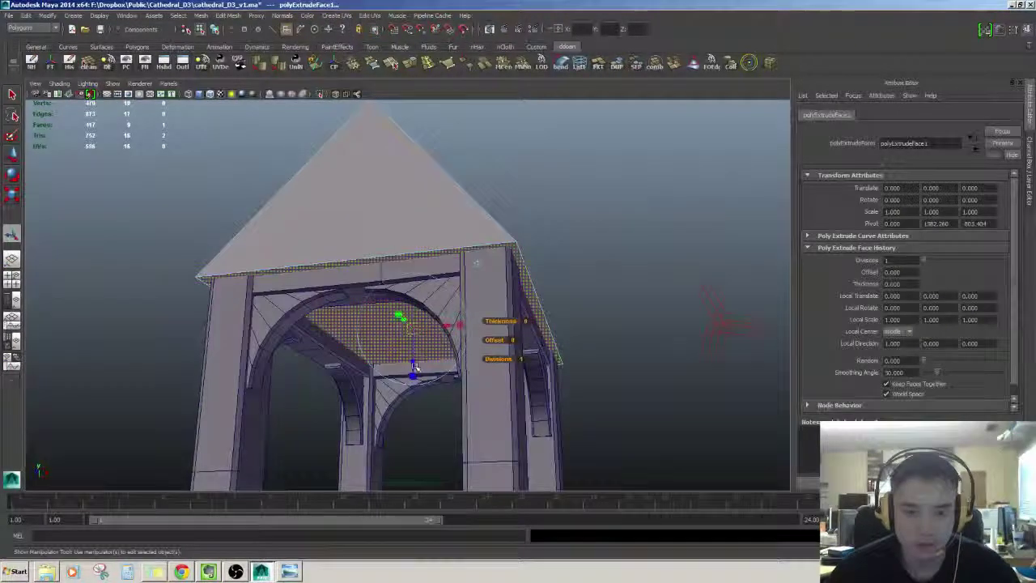
left_click_drag(411, 376, 453, 212, "alt")
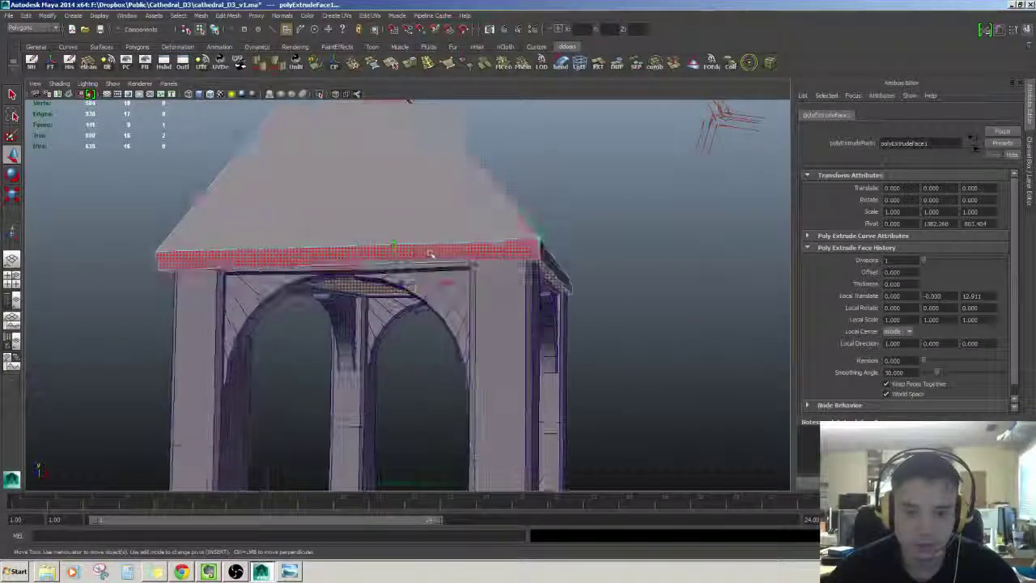
Step: Return the whole roof to object mode and raise it so its thickened base rests on the beams above the arches
key("w")
double_click(446, 262)
left_click_drag(446, 262, 420, 277, "alt")
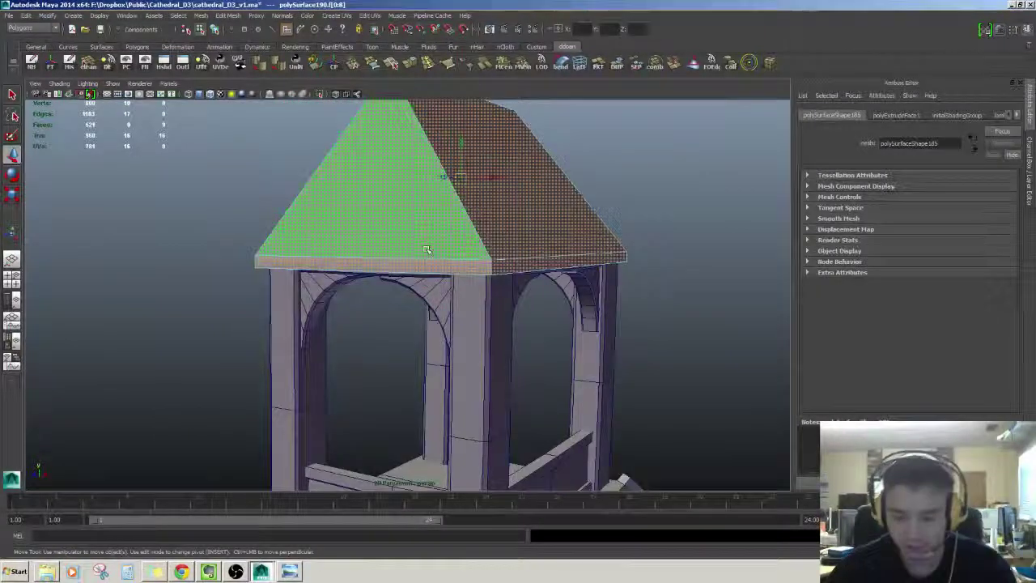
key("F8")
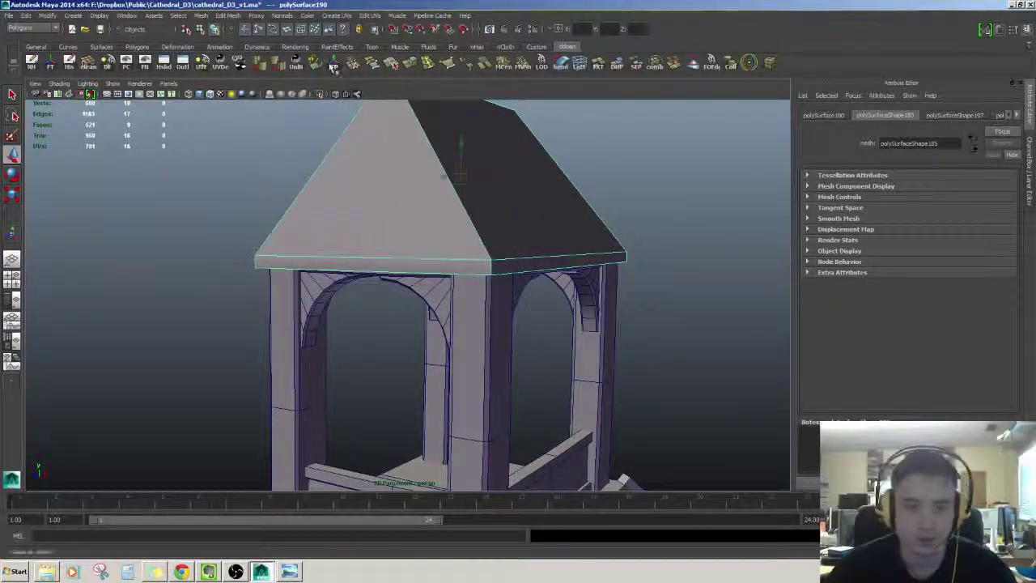
mouse_move(417, 340)
right_mouse_down("alt")
mouse_move(574, 319)
mouse_move(417, 340)
right_mouse_up("alt")
left_click_drag(417, 340, 499, 181, "alt")
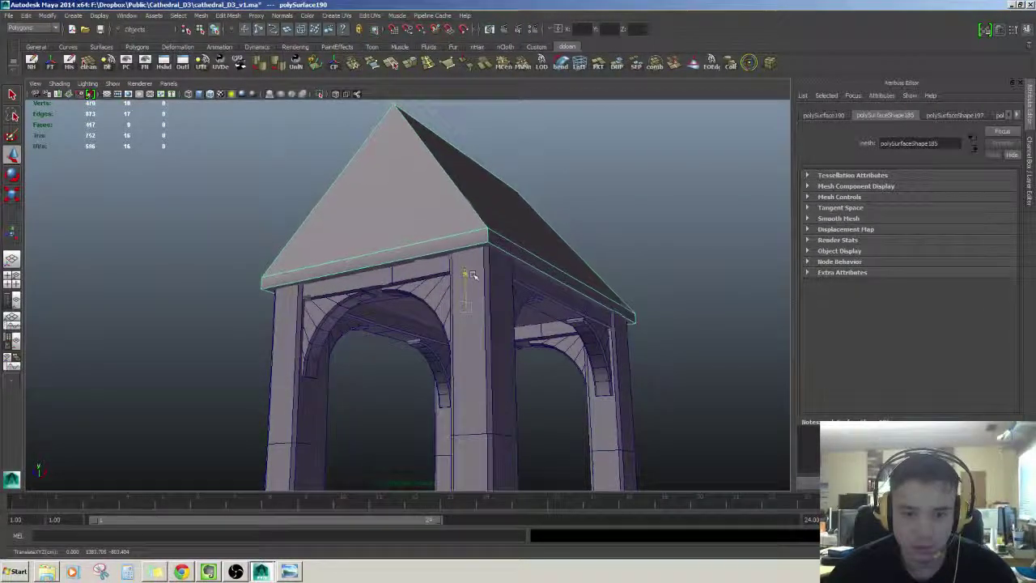
left_click_drag(474, 277, 479, 255, "alt")
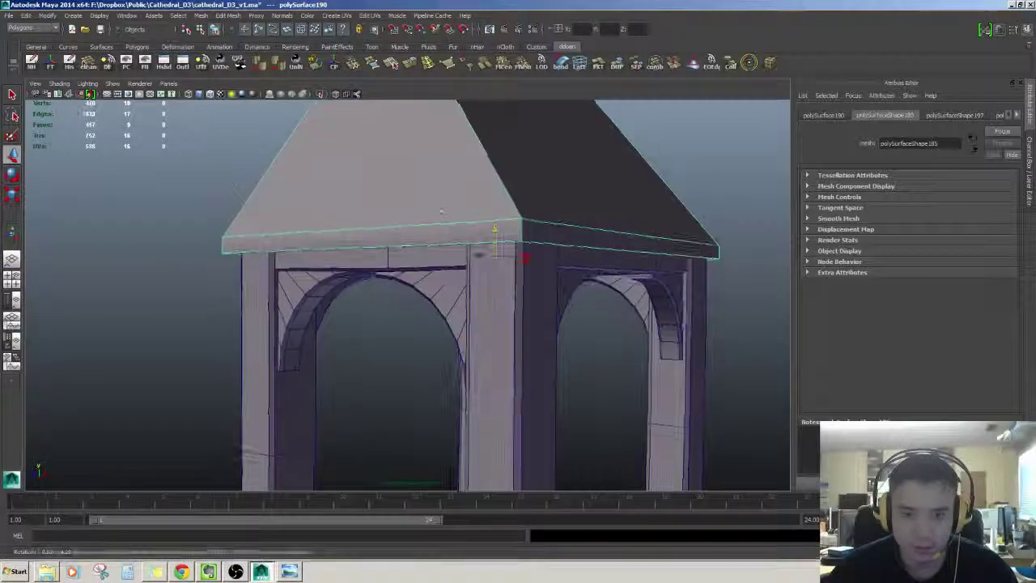
Step: Extrude the side faces of the roof's base outward by a local Z translation of 38.047 to form overhanging eaves
left_click_drag(438, 211, 233, 279, "alt")
left_click_drag(421, 301, 435, 260, "alt")
key("ctrl+e")
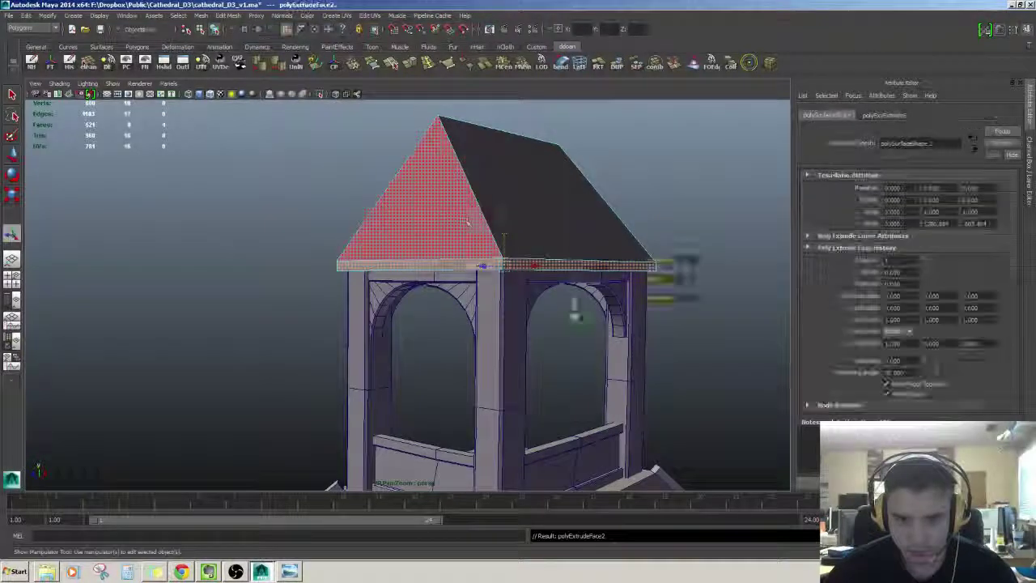
left_click_drag(486, 194, 597, 202, "alt")
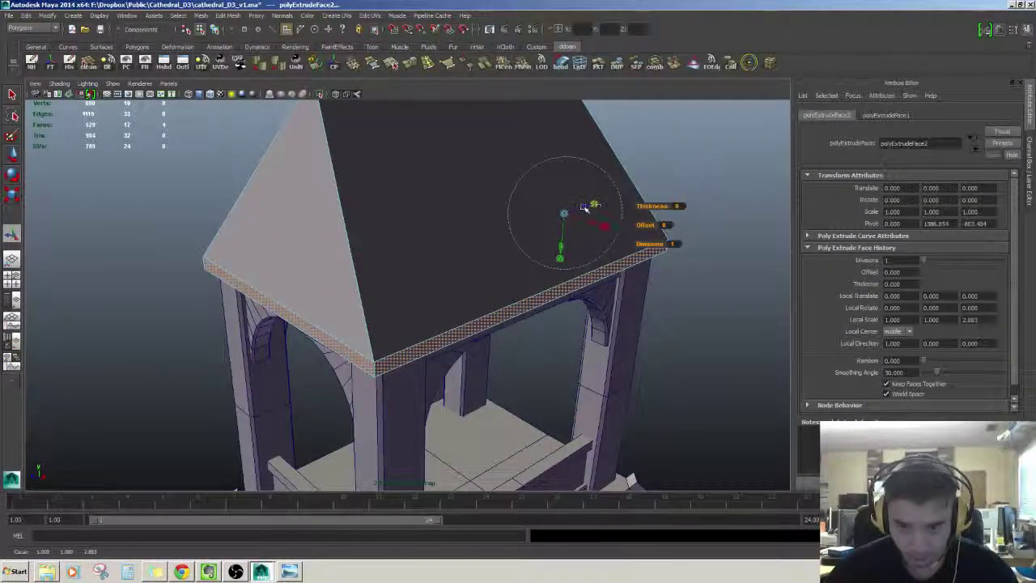
left_click_drag(601, 200, 448, 208, "alt")
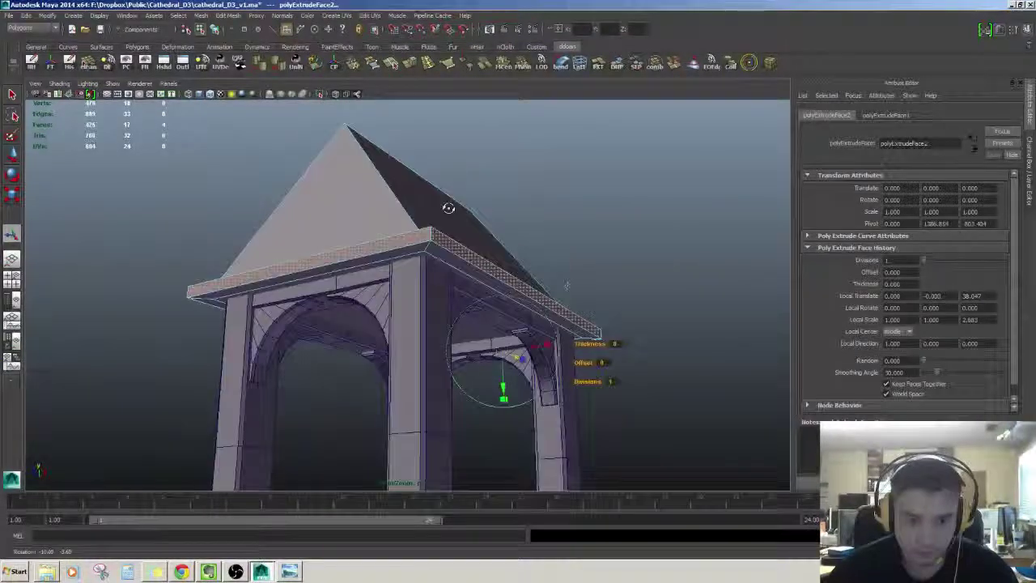
Step: Examine the roof's overhanging eaves in object mode from below and above
left_click_drag(426, 301, 402, 195, "alt")
key("w")
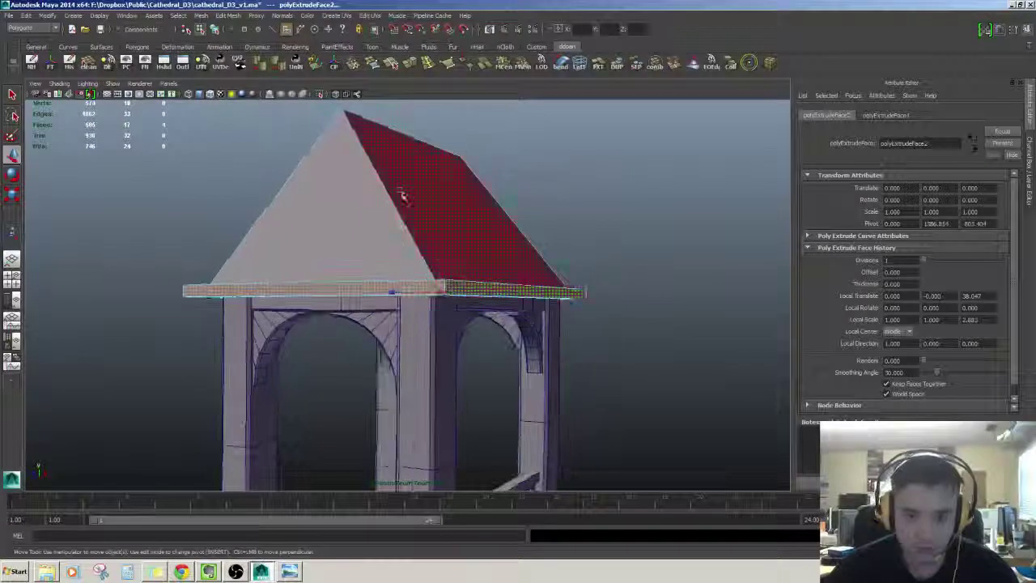
key("F8")
right_click_drag(483, 240, 456, 243, "alt")
left_click_drag(455, 243, 613, 197, "alt")
key("F8")
key("F8")
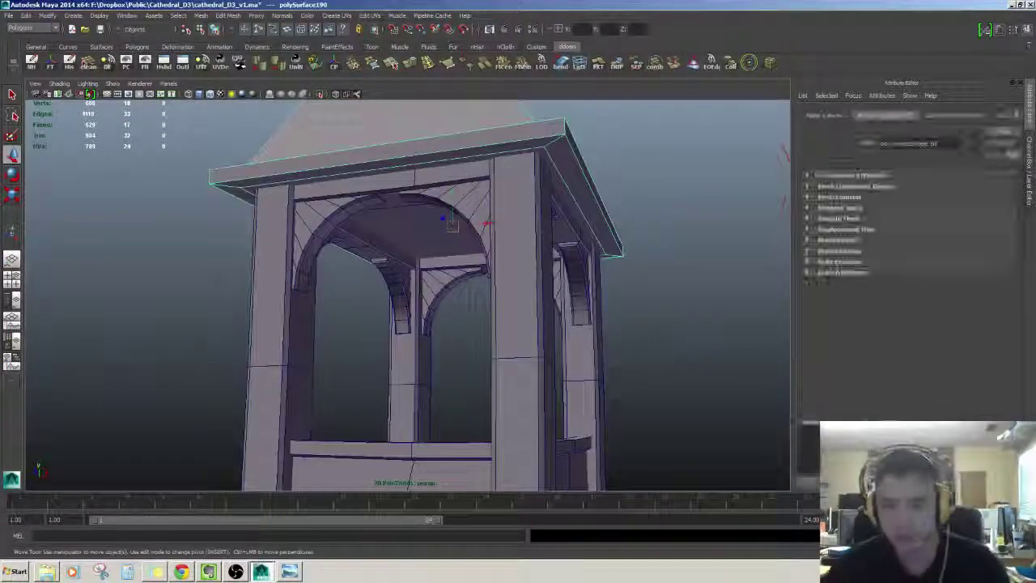
left_click(613, 194)
right_click_drag(612, 194, 453, 172, "alt")
left_click_drag(385, 462, 502, 263, "alt")
left_click(467, 202)
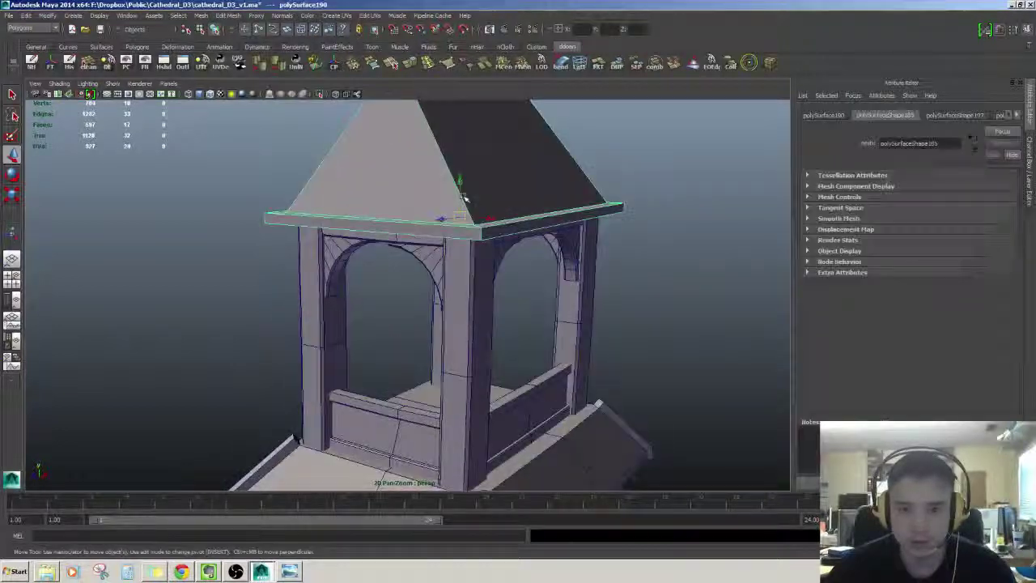
middle_click_drag(467, 202, 487, 248, "alt")
right_click_drag(488, 248, 504, 238, "alt")
left_click_drag(504, 239, 444, 266, "alt")
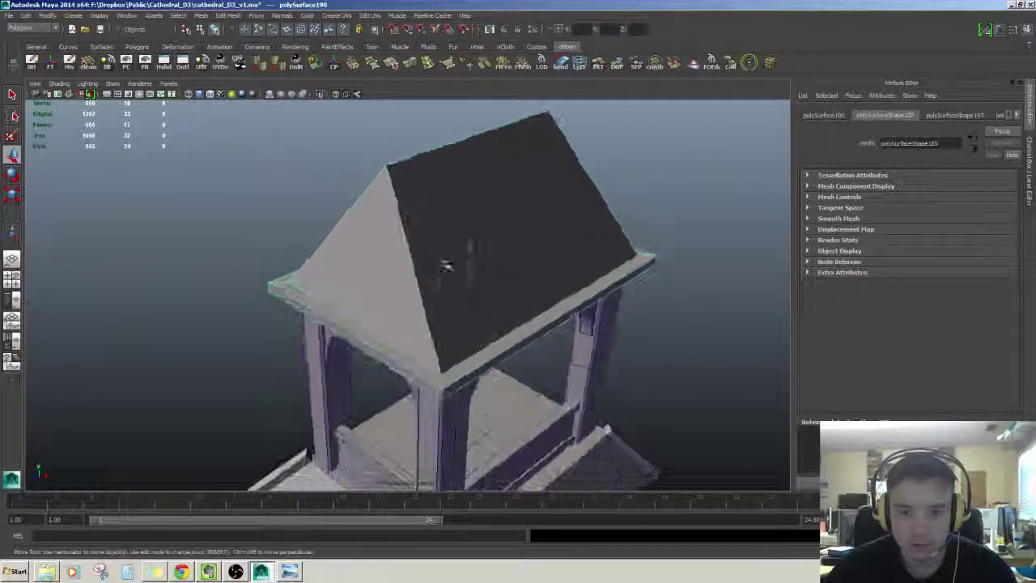
Step: Insert an edge loop across the middle of the roof and adjust its ridge and eave vertices vertically
key("g")
left_click_drag(483, 197, 510, 185, "alt")
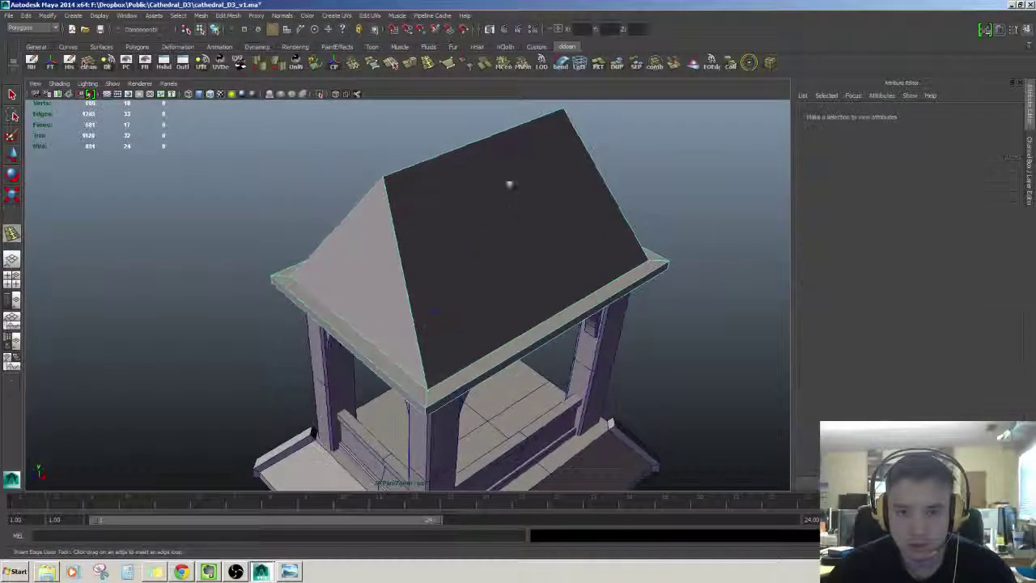
left_click(485, 148)
left_click_drag(486, 148, 496, 265, "alt")
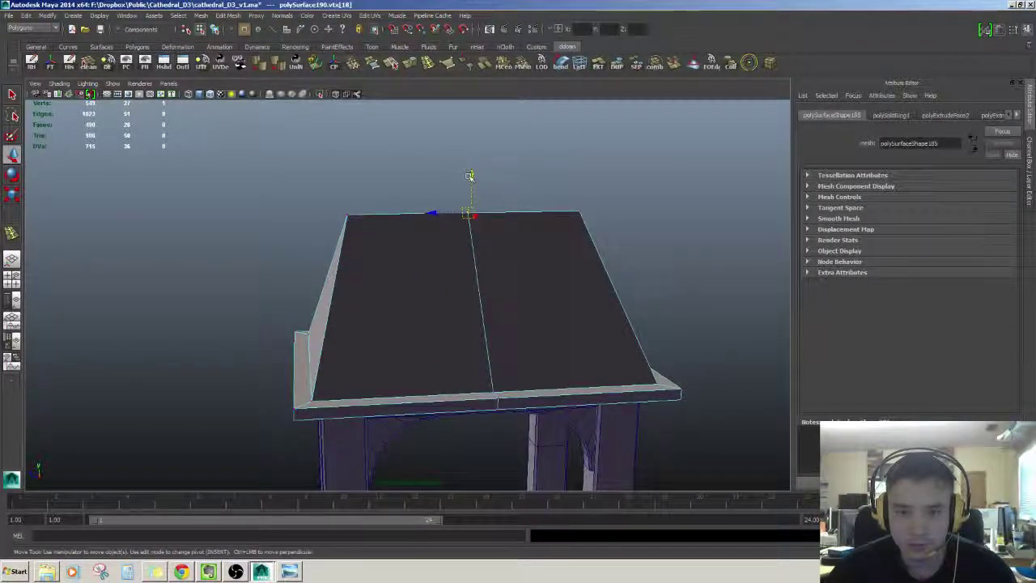
left_click_drag(469, 183, 607, 211, "alt")
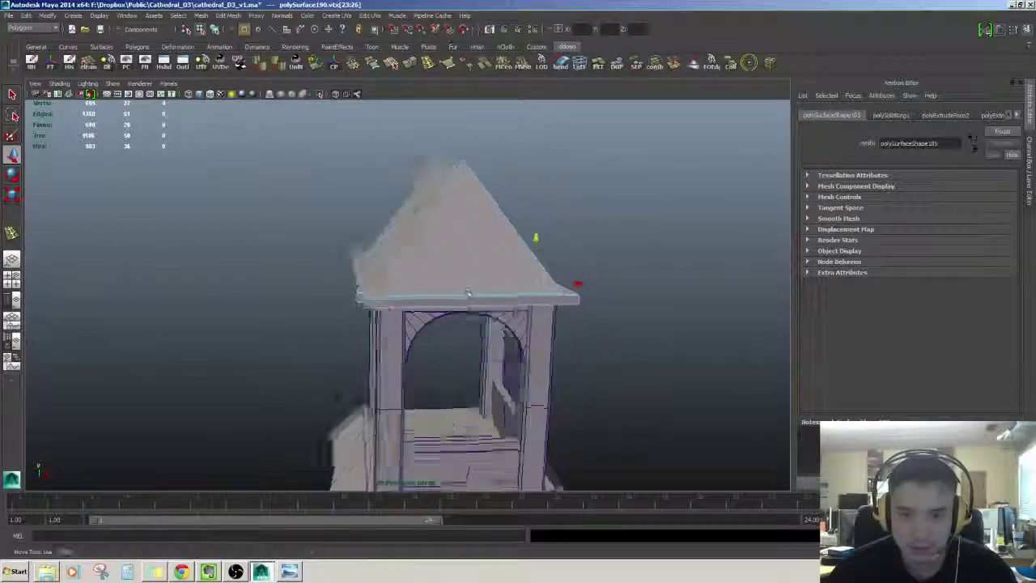
Step: Select vertices along the roof's eave edge and shift them vertically to make the overhang slightly uneven
left_click_drag(468, 292, 354, 243, "alt")
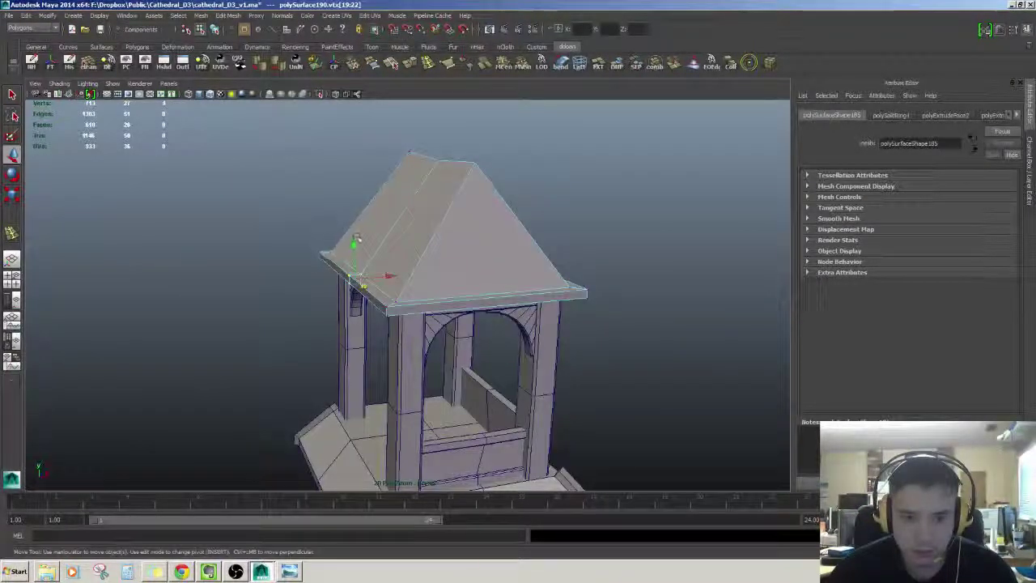
left_click(355, 241)
key("ctrl+z")
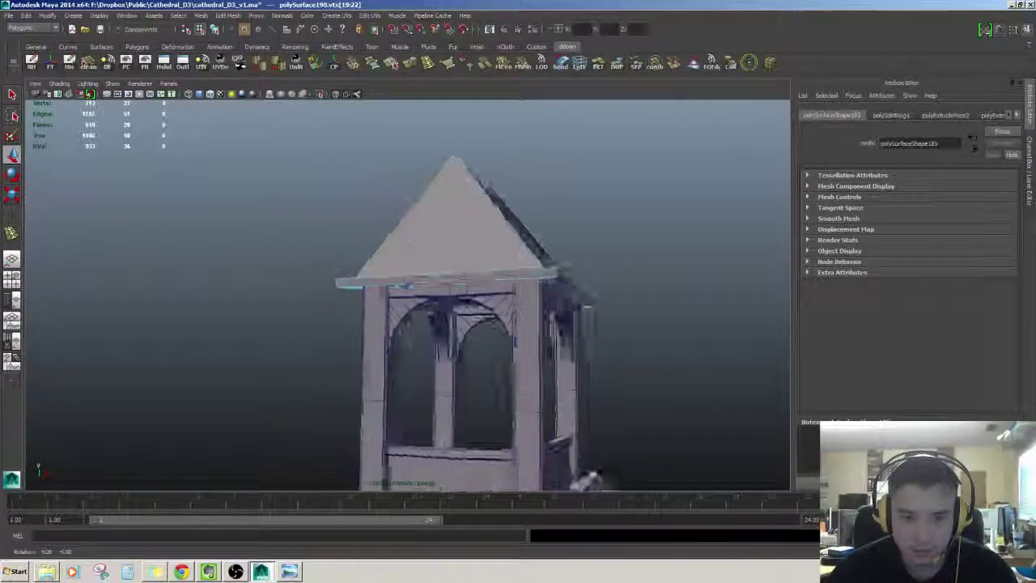
key("F9")
left_click_drag(510, 280, 645, 219, "alt")
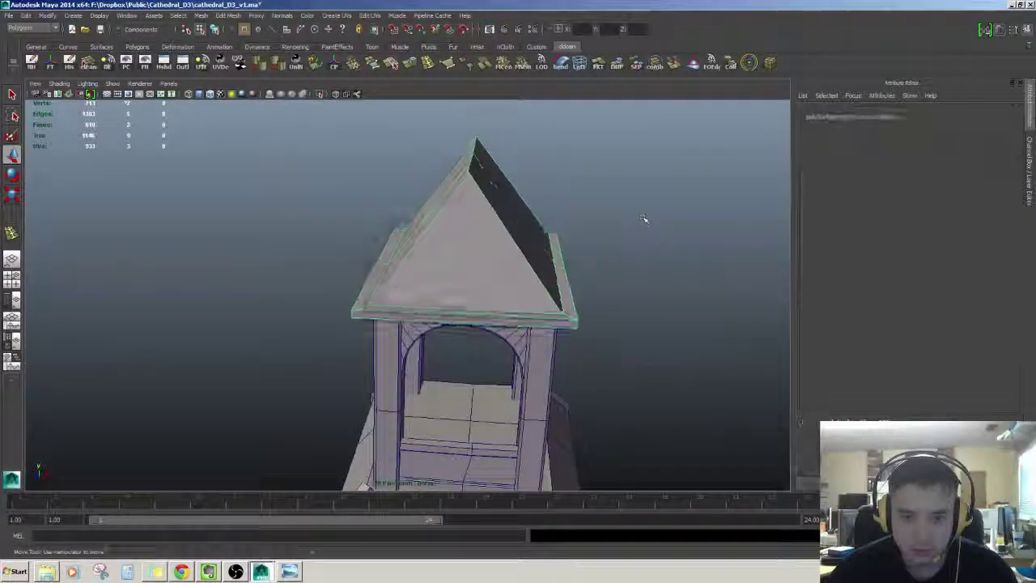
right_click_drag(645, 219, 685, 235, "alt")
left_click_drag(336, 243, 384, 299)
mouse_move(546, 280)
left_mouse_down("alt")
mouse_move(502, 296)
mouse_move(584, 241)
mouse_move(539, 227)
mouse_move(528, 261)
mouse_move(562, 291)
mouse_move(558, 279)
left_mouse_up("alt")
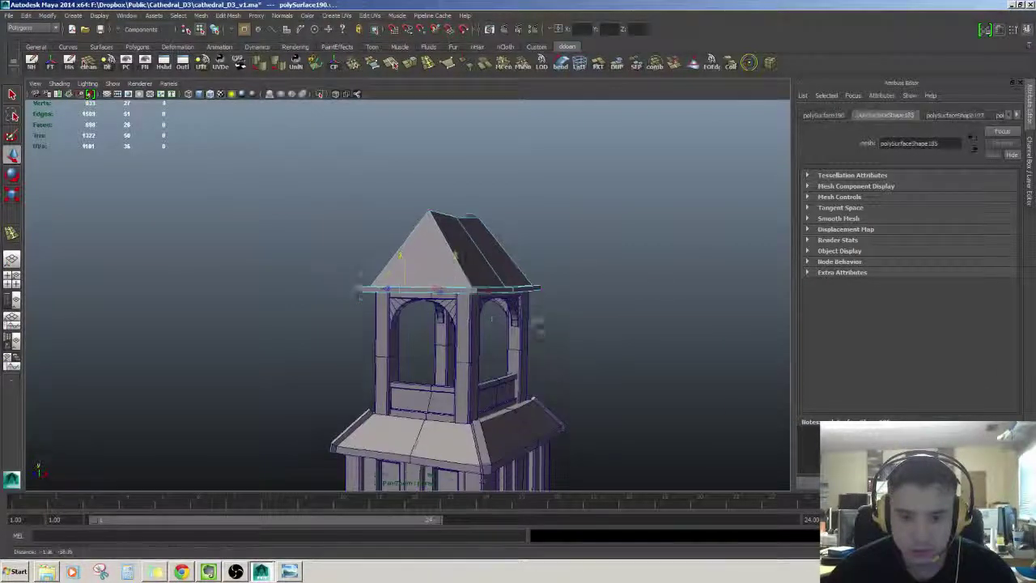
middle_click_drag(538, 326, 538, 286, "alt")
left_click(616, 332)
left_click_drag(614, 328, 547, 379, "alt")
key("ctrl+z")
Step: Examine the roof in proportion to the whole cathedral in object mode, from above and from the ruined entrance
left_click_drag(558, 237, 591, 167, "alt")
right_click_drag(591, 167, 569, 305, "alt")
mouse_move(569, 305)
left_mouse_down("alt")
mouse_move(551, 275)
mouse_move(573, 238)
mouse_move(562, 323)
left_mouse_up("alt")
left_click(583, 300)
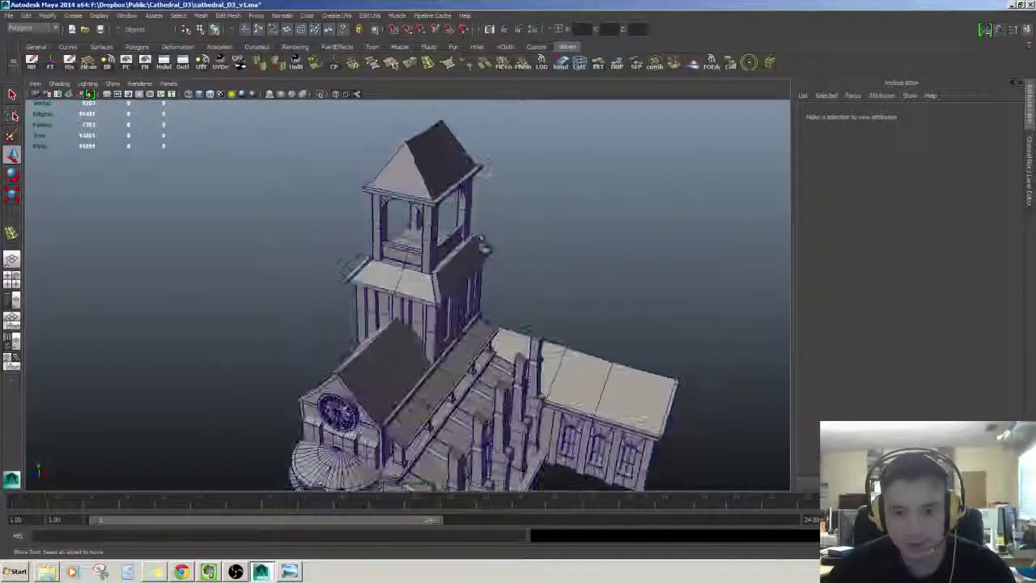
left_click(450, 167)
key("f")
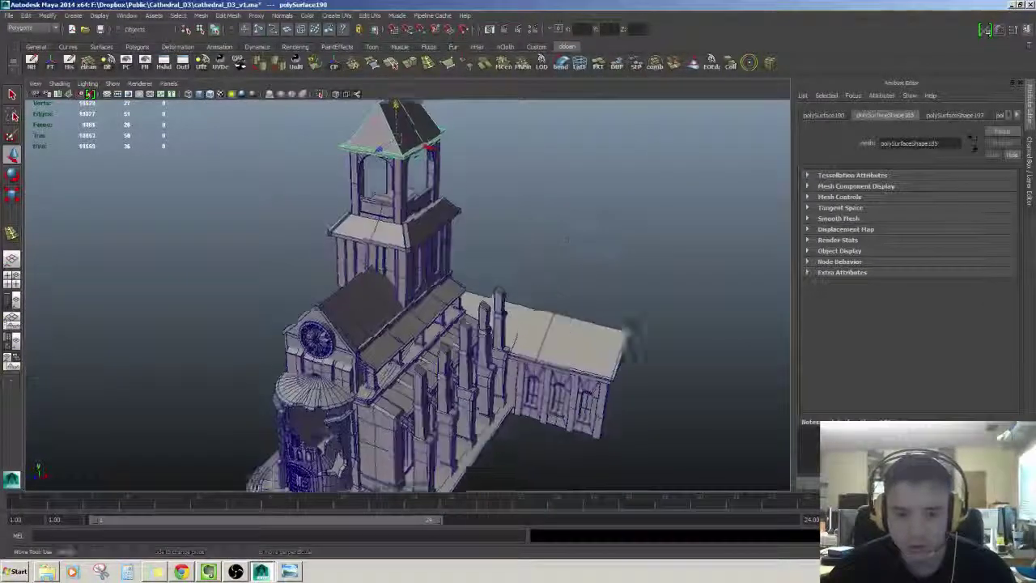
left_click_drag(567, 240, 565, 195, "alt")
middle_click_drag(565, 194, 594, 150, "alt")
right_click_drag(558, 234, 591, 243, "alt")
left_click_drag(576, 242, 486, 375, "alt")
left_click_drag(461, 312, 429, 287, "alt")
left_click(401, 354)
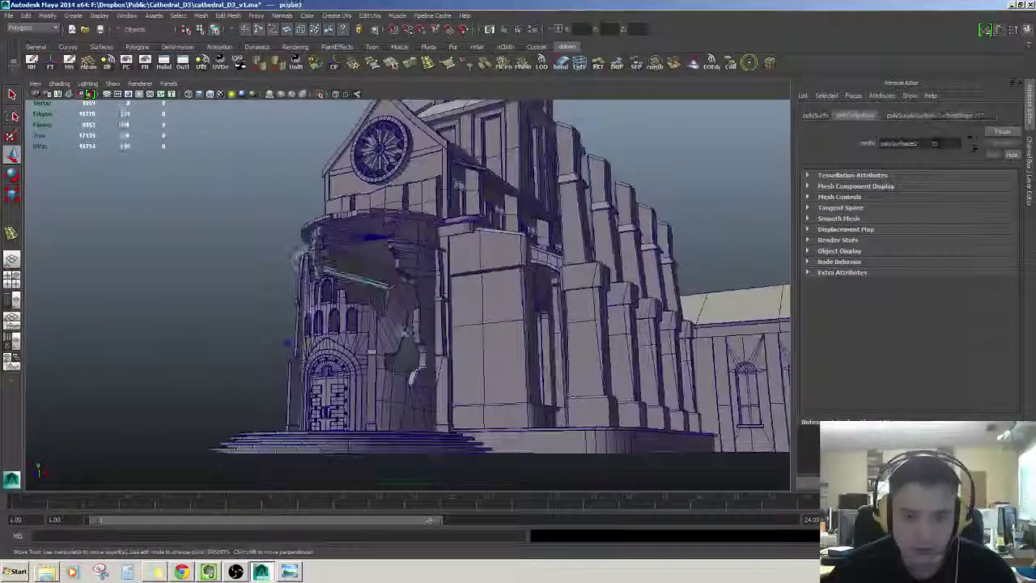
left_click_drag(421, 240, 559, 292, "alt")
left_click(566, 234)
left_click_drag(567, 235, 544, 267, "alt")
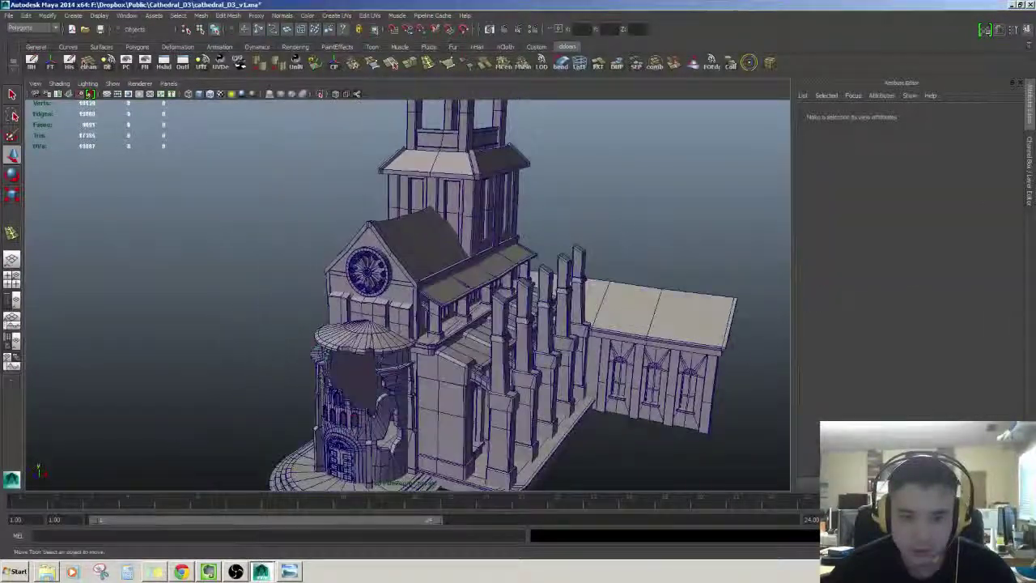
Step: Frame the bell tower roof and inspect its eaves, arches and silhouette up close and from farther away
middle_click_drag(522, 174, 534, 324, "alt")
left_click(539, 240)
key("f")
left_click_drag(544, 248, 550, 319, "alt")
scroll(550, 340, "down", 4)
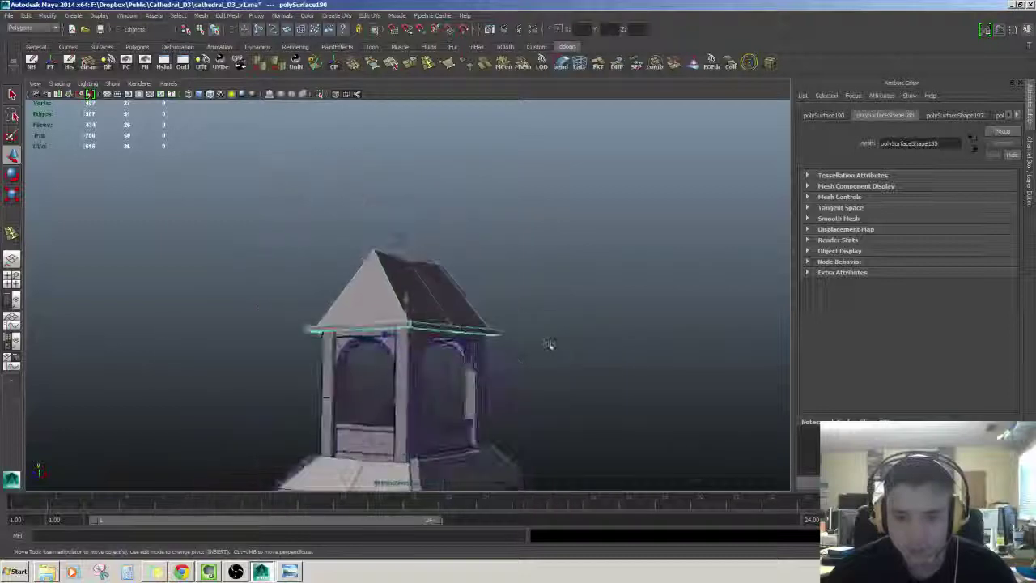
left_click(532, 301)
scroll(531, 288, "up", 5)
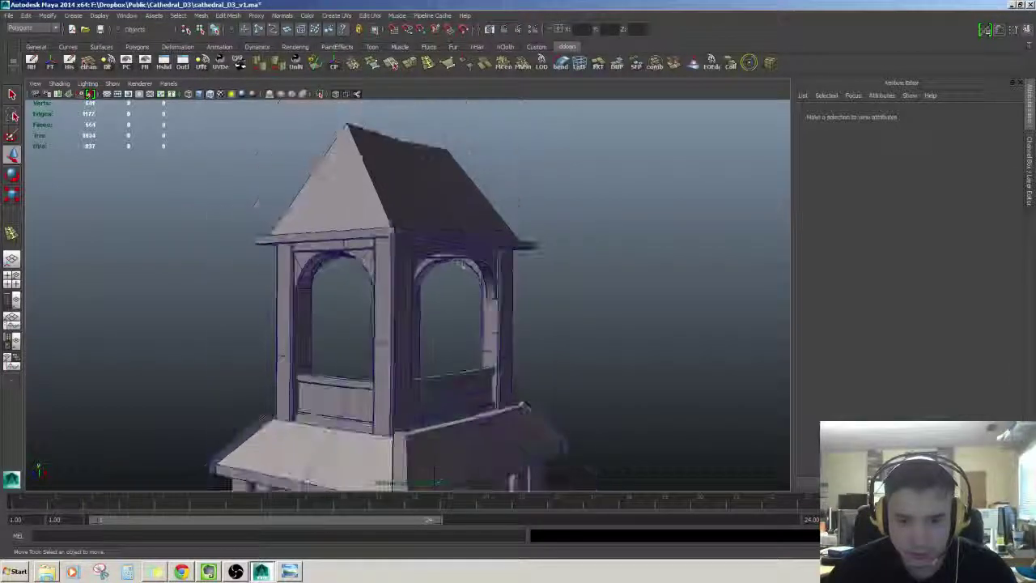
left_click_drag(526, 283, 471, 241, "alt")
scroll(503, 280, "down", 4)
scroll(512, 274, "up", 5)
left_click(469, 240)
scroll(513, 248, "down", 3)
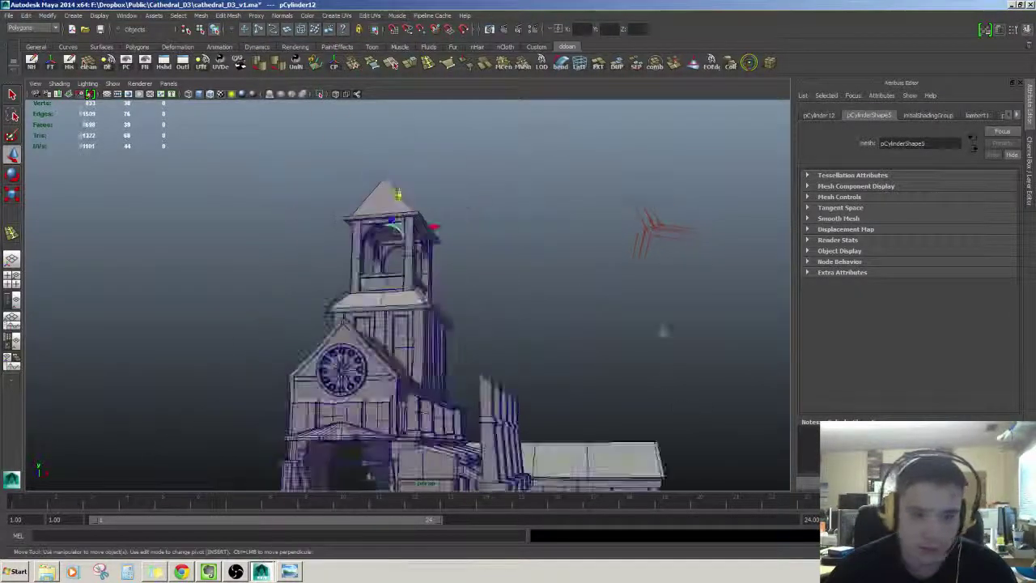
left_click_drag(664, 330, 613, 311, "alt")
Step: Bring up the concept image IMG_20141002_014034.jpg and study the bell tower and the facade below it
left_click(292, 572)
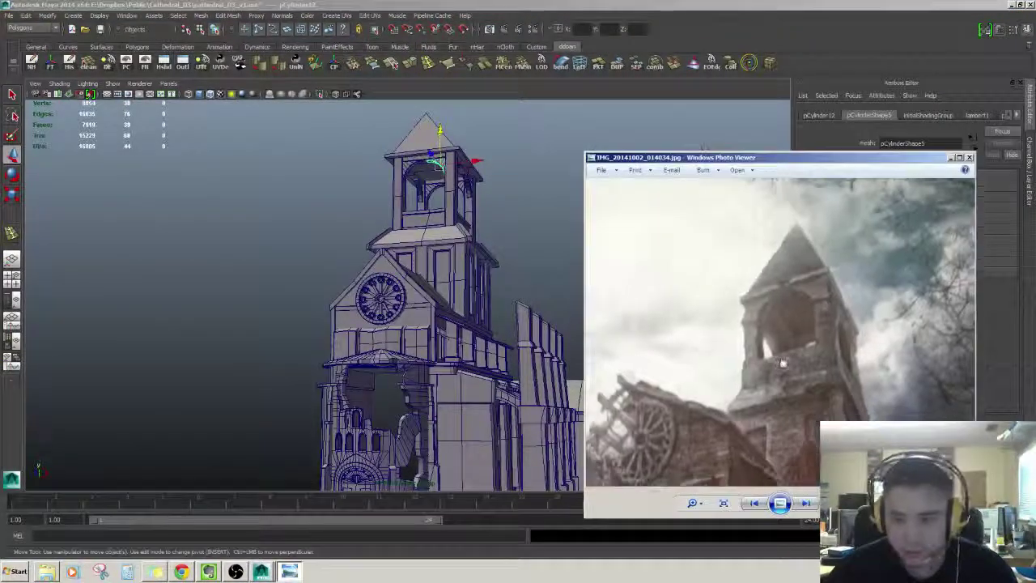
left_click_drag(781, 361, 797, 248)
left_click_drag(784, 405, 790, 278)
left_click_drag(848, 321, 738, 320)
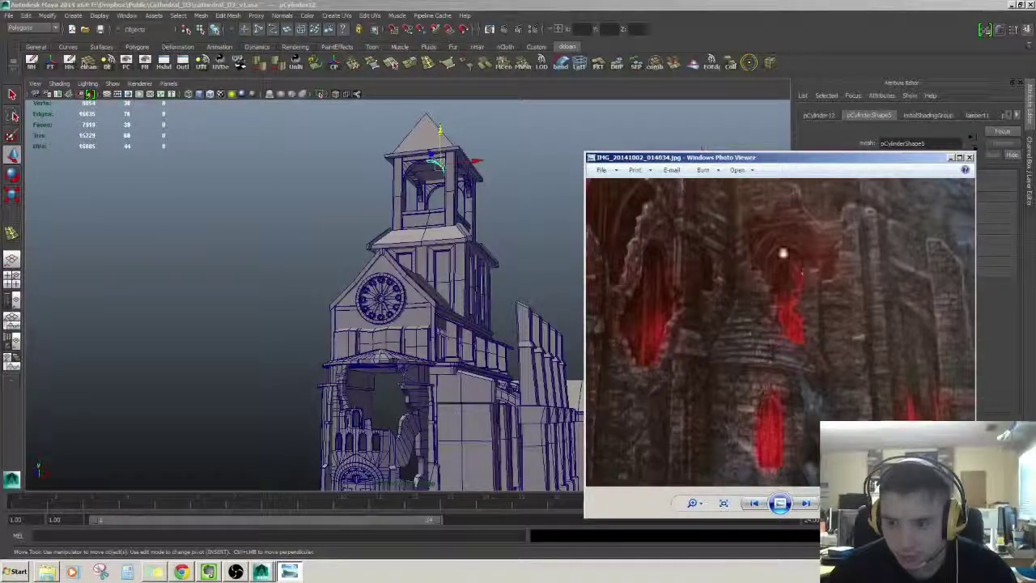
left_click_drag(773, 449, 781, 387)
left_click_drag(706, 374, 877, 351)
left_click_drag(757, 312, 785, 351)
Step: Compare the modelled cathedral with the concept by viewing its facade, side buttresses and bell tower roof
left_click(518, 284)
middle_click_drag(519, 292, 511, 231, "alt")
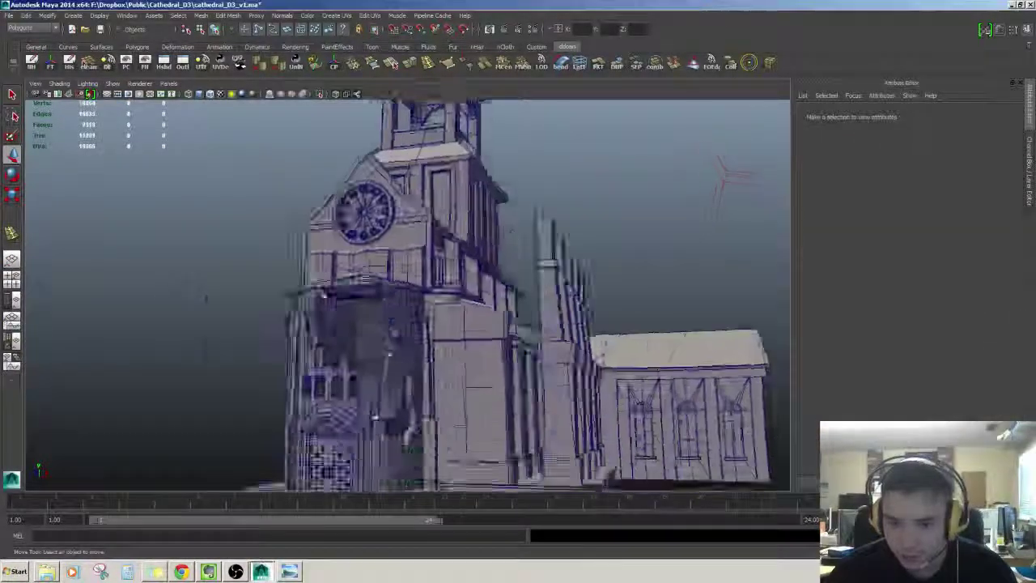
left_click_drag(510, 230, 441, 266, "alt")
right_click_drag(441, 265, 347, 309, "alt")
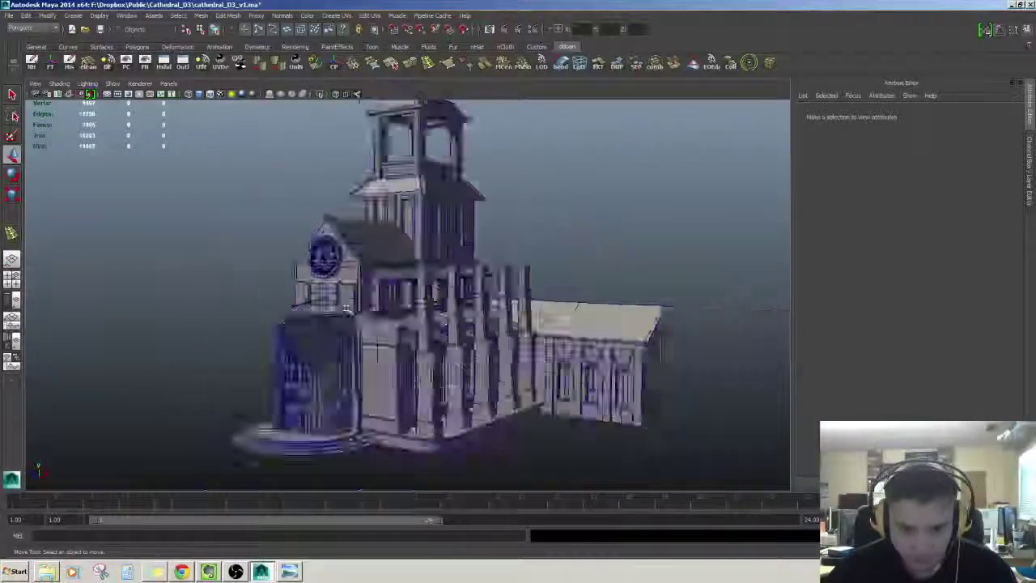
middle_click_drag(346, 310, 380, 453, "alt")
right_click_drag(380, 453, 454, 381, "alt")
left_click(441, 367)
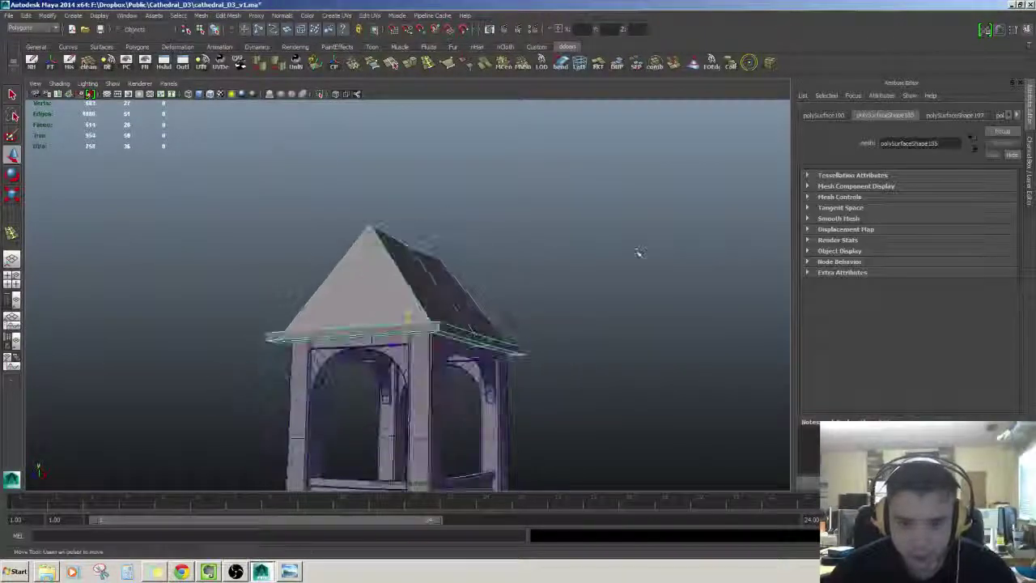
left_click_drag(639, 252, 641, 233, "alt")
left_click(641, 234)
Step: Select both underside faces of the roof's base, scale them uniformly, and return to object mode with nothing selected
middle_click_drag(558, 267, 501, 202, "alt")
left_click(514, 249)
right_click_drag(514, 249, 522, 240, "alt")
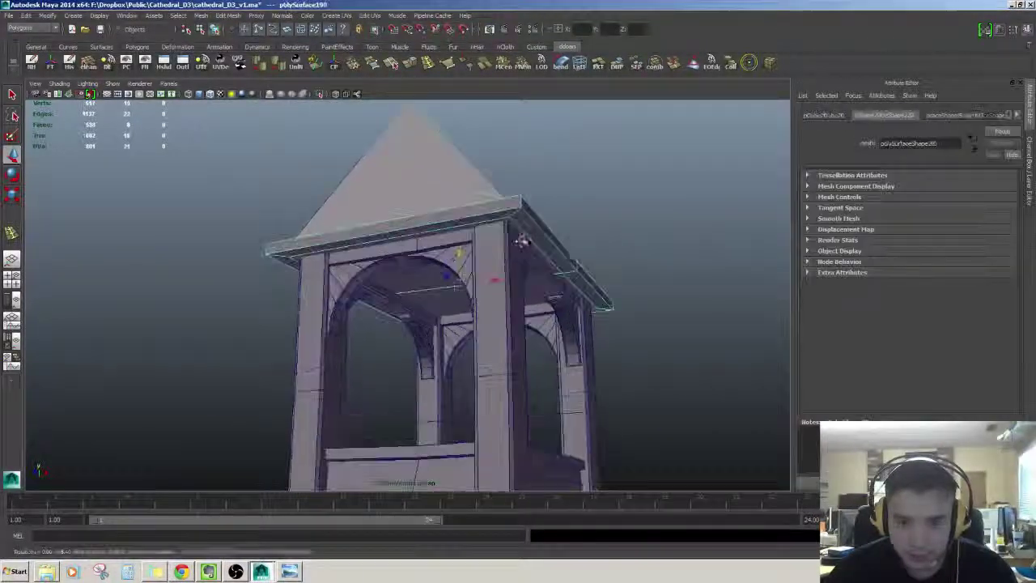
middle_click_drag(522, 241, 521, 316, "alt")
right_click_drag(522, 317, 544, 311, "alt")
left_click_drag(544, 311, 540, 269, "alt")
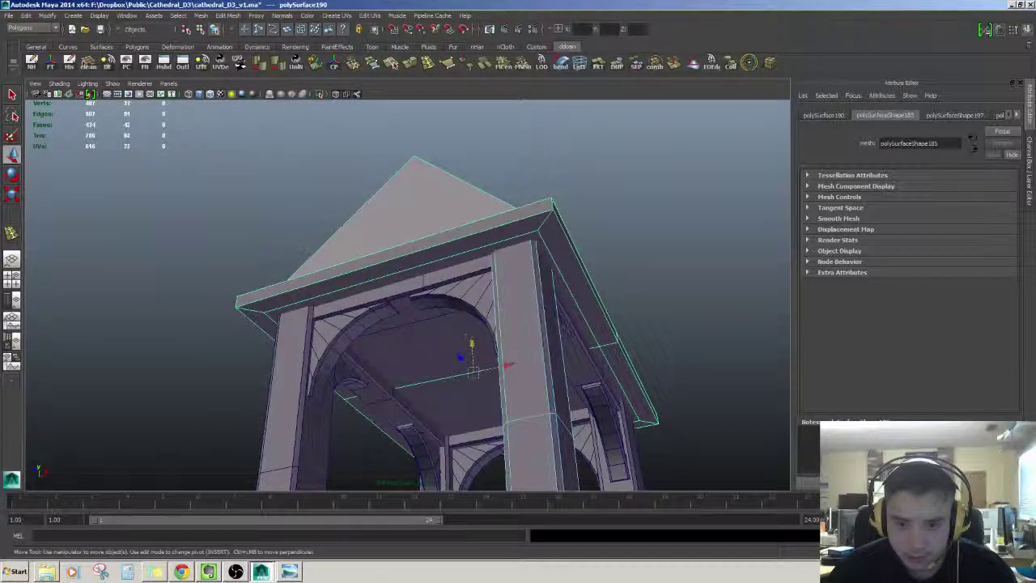
right_click_drag(558, 265, 568, 282)
left_click(568, 285)
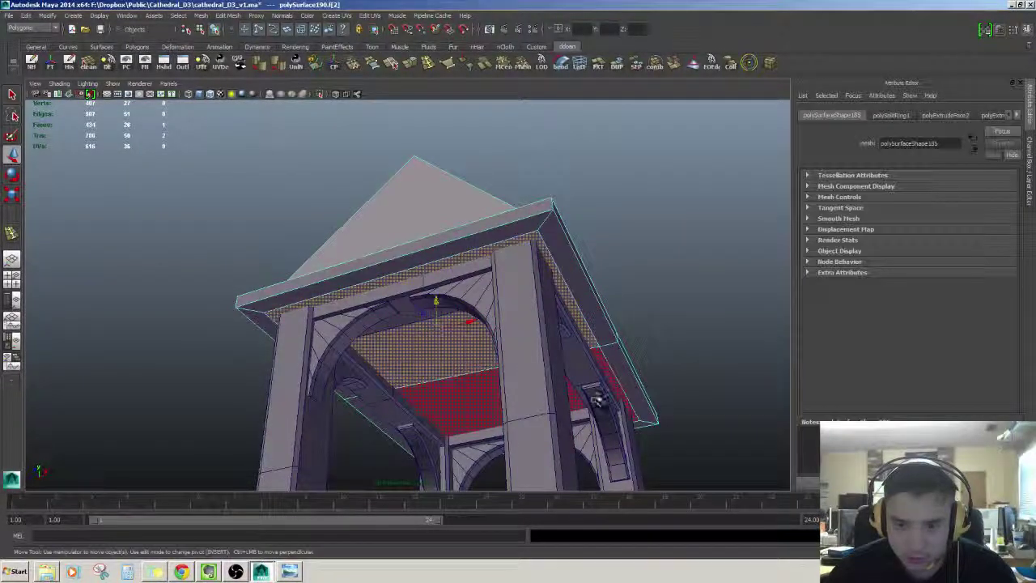
left_click_drag(605, 374, 518, 361, "alt")
key("r")
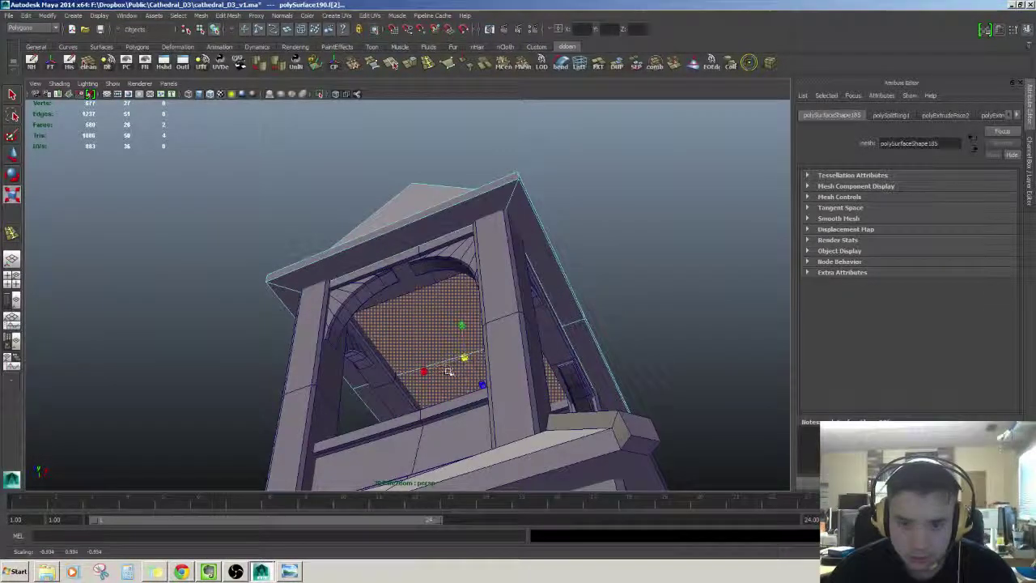
left_click_drag(444, 373, 576, 369, "alt")
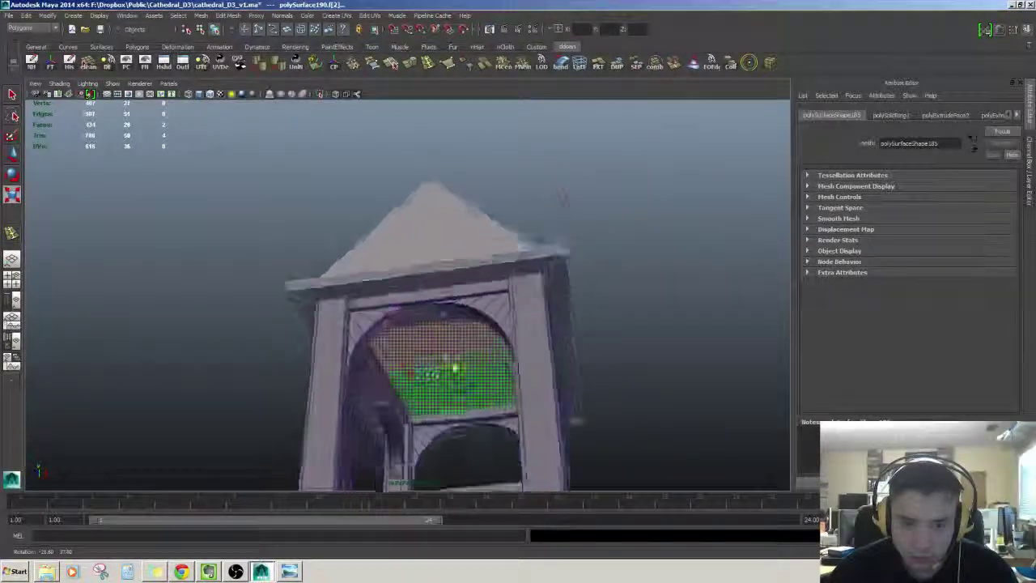
left_click_drag(421, 369, 356, 379, "alt")
right_click_drag(453, 356, 404, 356, "alt")
key("w")
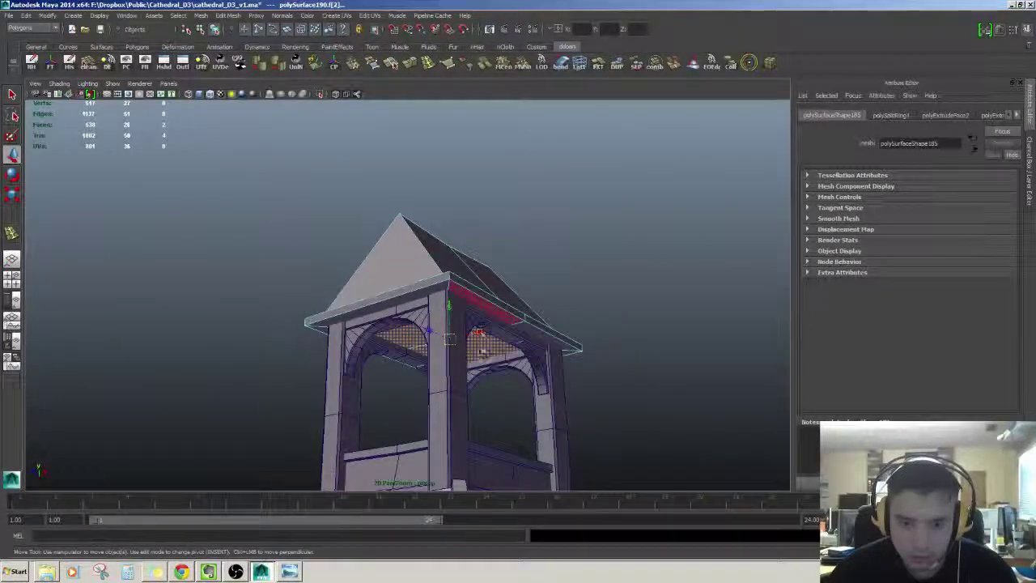
key("Delete")
scroll(481, 354, "up", 2)
scroll(482, 356, "down", 4)
left_click_drag(482, 356, 592, 404, "alt")
left_click(593, 405)
Step: Compare the bell tower with the concept image, viewing the painting's facade and its tower roof
middle_click_drag(593, 405, 573, 317, "alt")
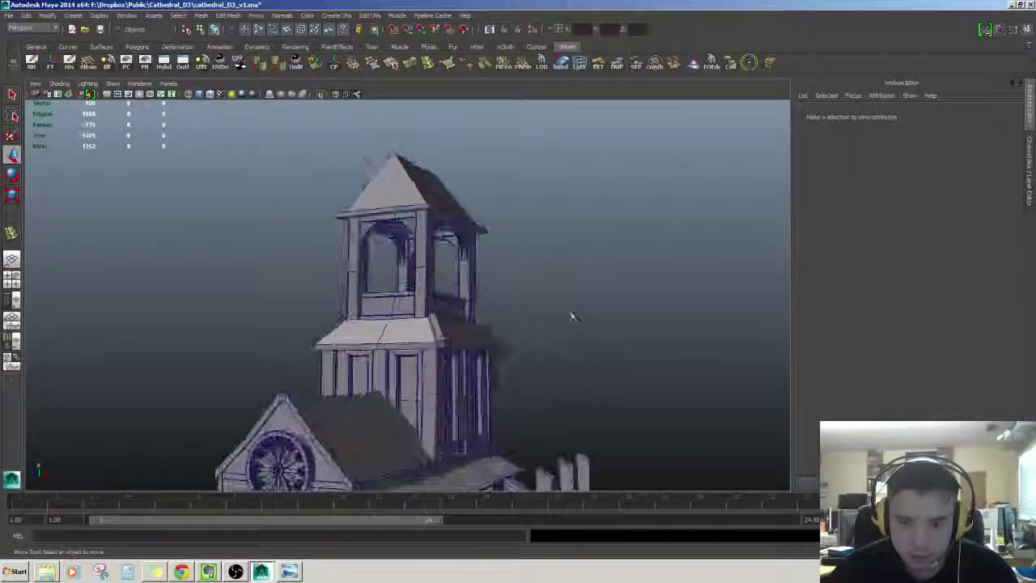
left_click_drag(572, 317, 562, 302, "alt")
left_click(293, 572)
left_click_drag(660, 214, 773, 306)
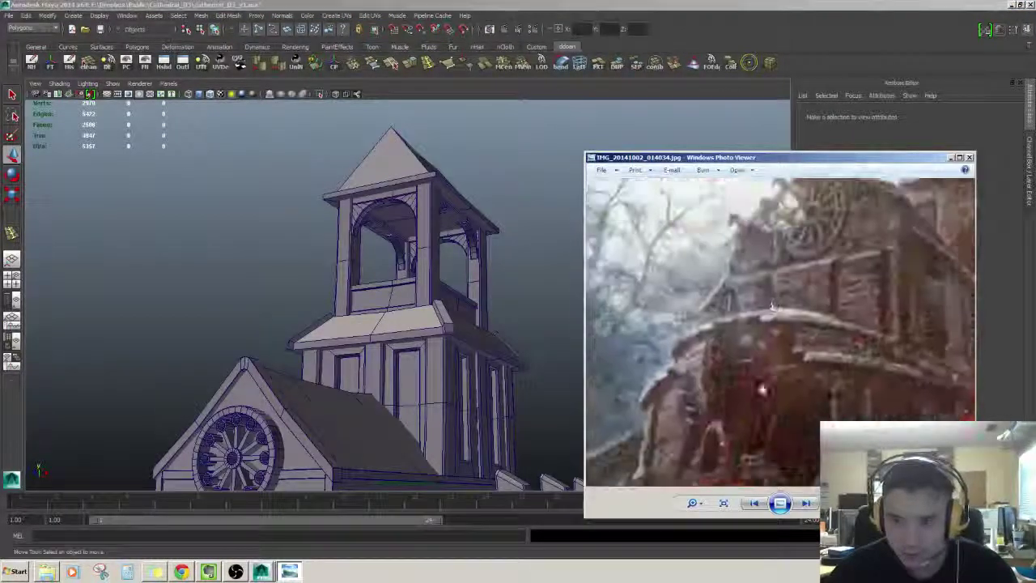
key("Right")
key("Right")
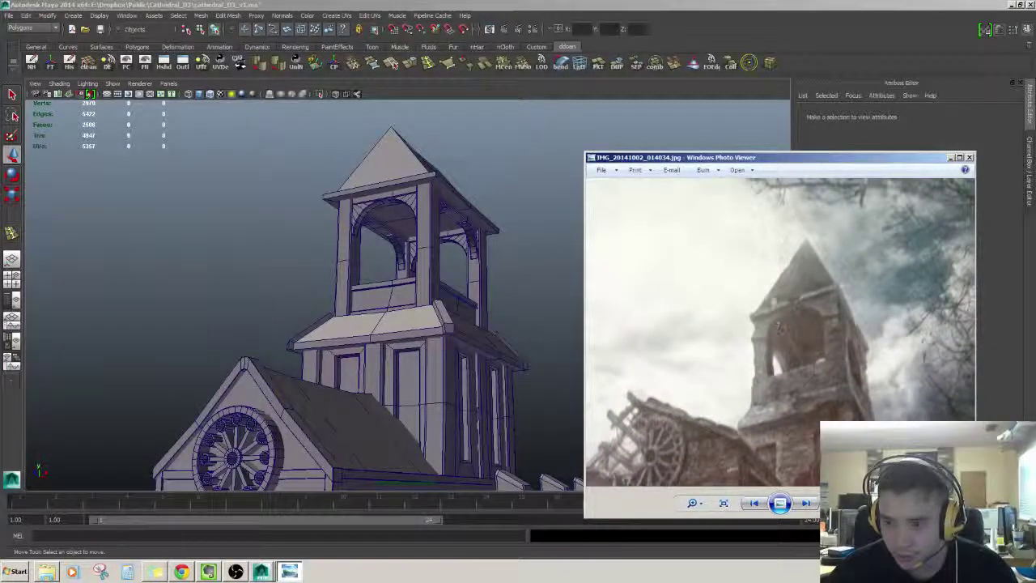
Step: Select the short edge at the middle of the roof's side eave and shift it horizontally
left_click_drag(494, 267, 429, 323, "alt")
left_click(453, 234)
scroll(453, 242, "up", 4)
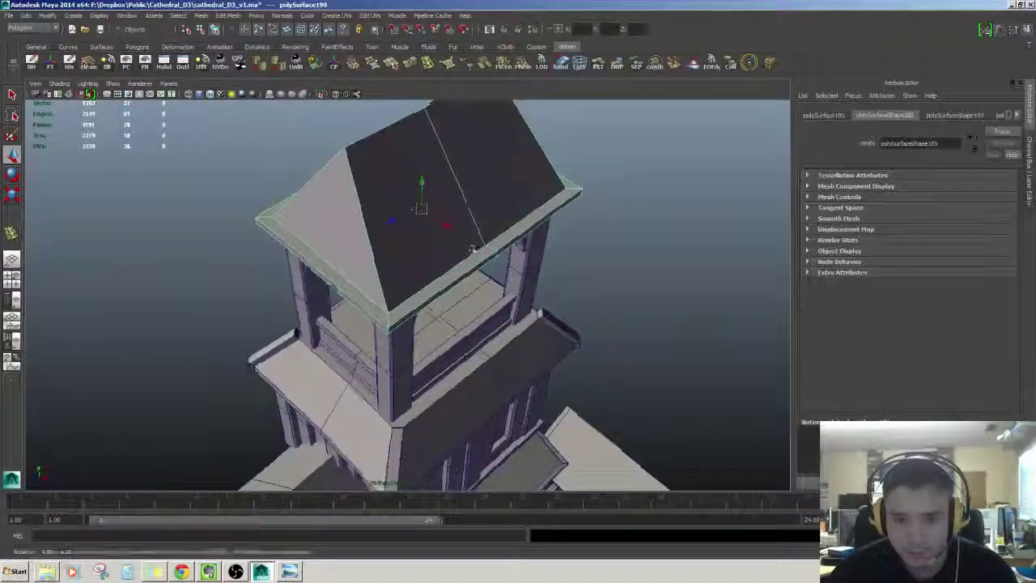
left_click_drag(388, 263, 408, 305, "alt")
key("F10")
scroll(406, 243, "up", 3)
middle_click_drag(441, 389, 469, 312, "alt")
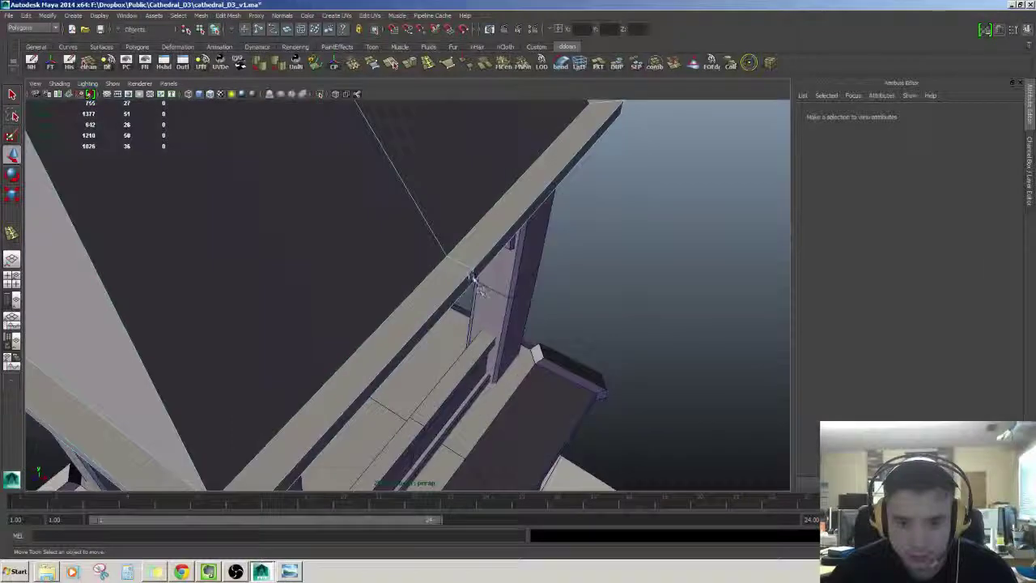
left_click(475, 276)
scroll(474, 277, "down", 5)
left_click_drag(475, 277, 352, 205, "alt")
mouse_move(429, 328)
left_mouse_down("alt")
mouse_move(468, 341)
mouse_move(426, 332)
mouse_move(439, 324)
mouse_move(420, 338)
left_mouse_up("alt")
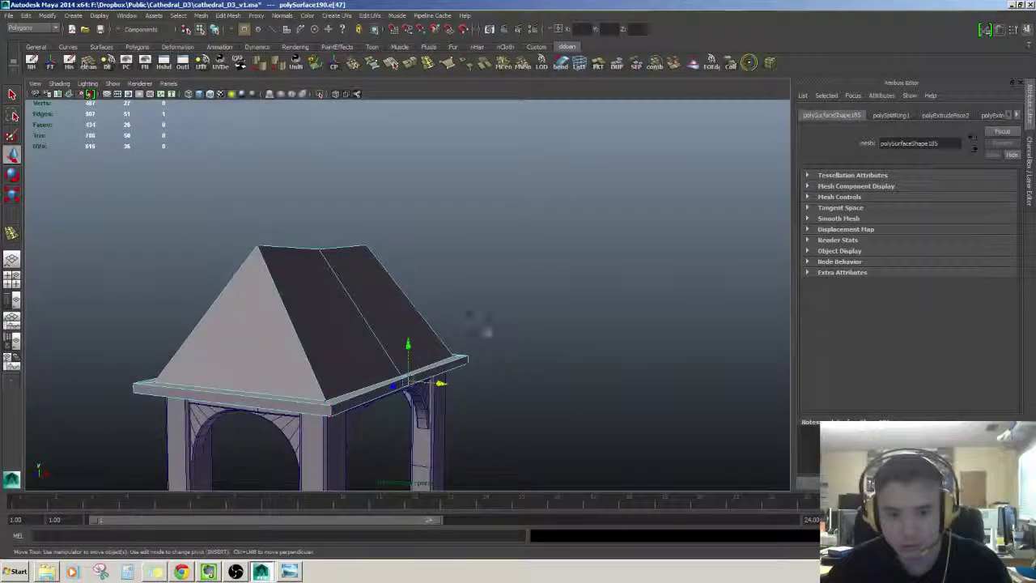
Step: Return to object mode and review the finished roof on the whole cathedral from low and high angles
key("F8")
left_click(486, 331)
scroll(487, 332, "down", 3)
left_click_drag(477, 311, 437, 225, "alt")
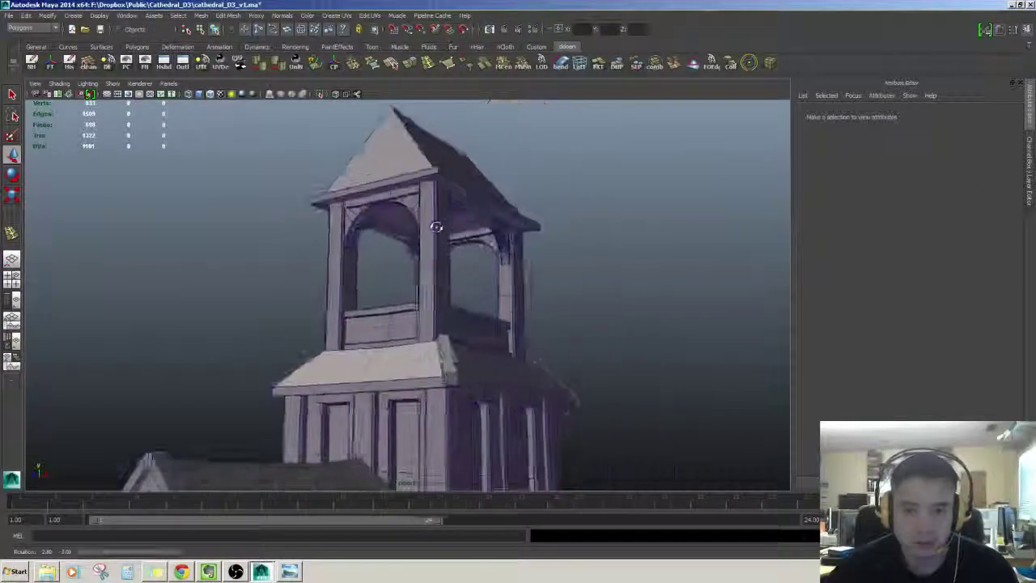
scroll(437, 224, "down", 5)
middle_click_drag(453, 356, 483, 267, "alt")
right_click_drag(483, 267, 443, 280, "alt")
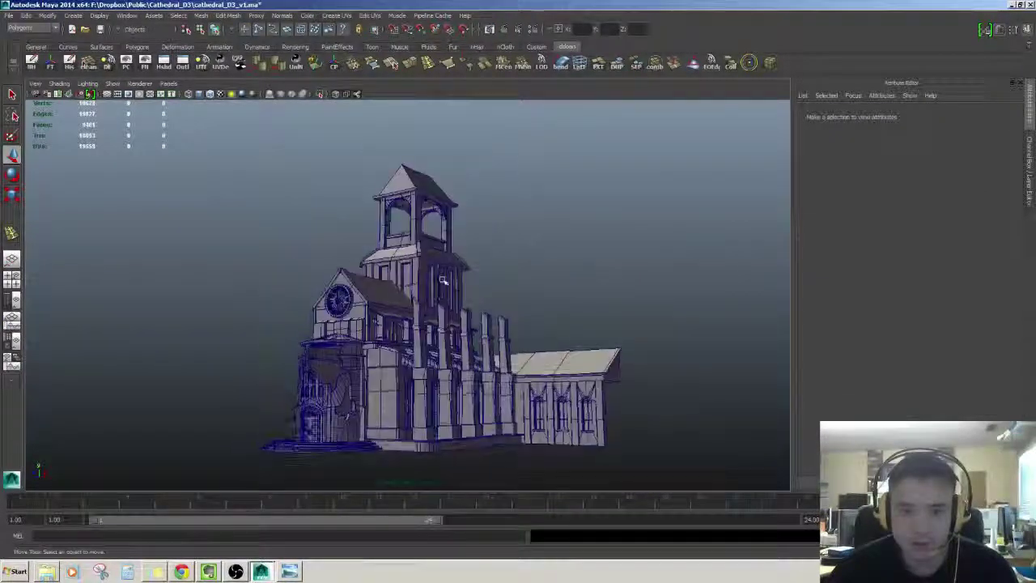
left_click_drag(435, 275, 441, 312, "alt")
left_click(446, 147)
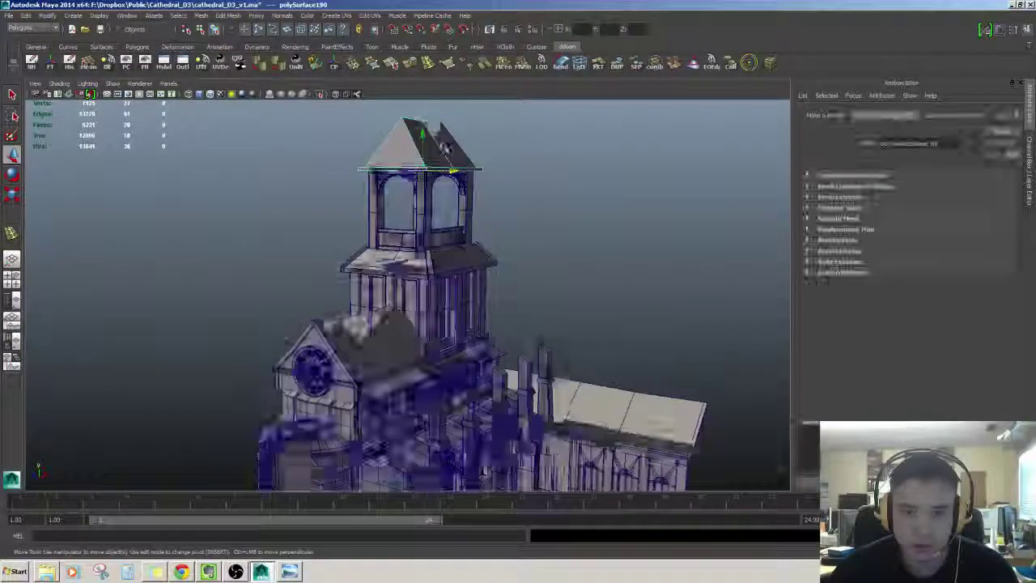
key("f")
scroll(522, 342, "down", 4)
left_click_drag(523, 342, 530, 222, "alt")
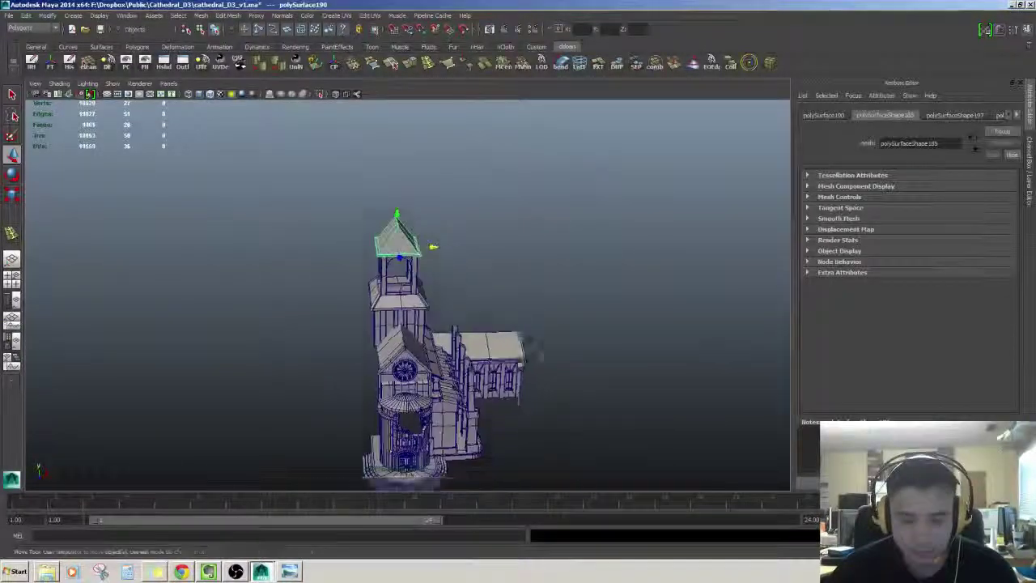
Step: Try to lengthen the entrance's curved side wall toward the back of the building by moving its end vertices
middle_click_drag(486, 364, 506, 162, "alt")
scroll(506, 162, "up", 4)
left_click_drag(506, 162, 678, 298, "alt")
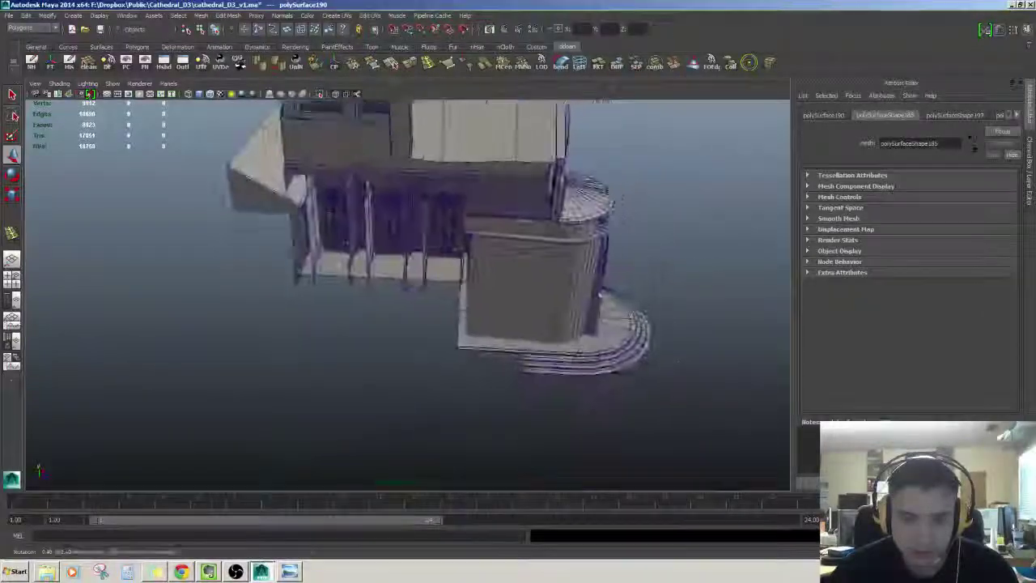
left_click(530, 280)
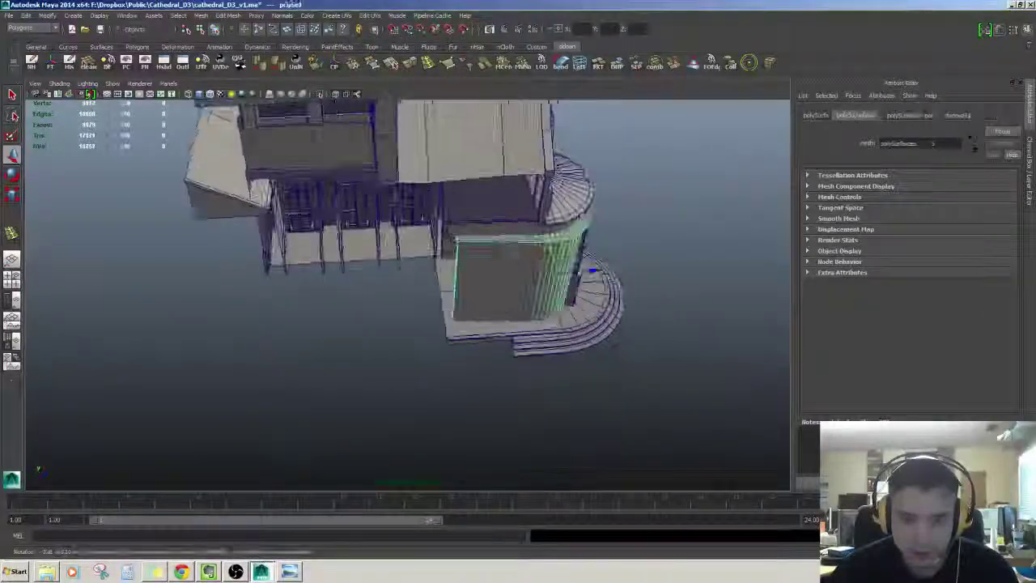
left_click_drag(530, 279, 518, 184, "alt")
left_click_drag(347, 172, 471, 327, "alt")
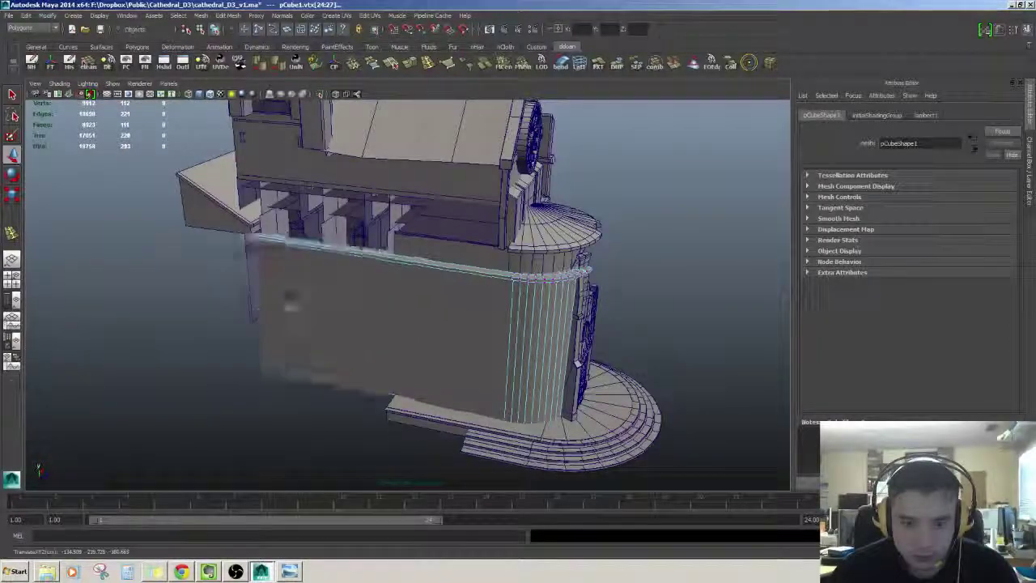
left_click_drag(292, 301, 404, 379, "alt")
left_click(453, 252)
right_click_drag(356, 259, 392, 279, "alt")
left_click_drag(393, 279, 462, 286, "alt")
key("ctrl+z")
key("ctrl+z")
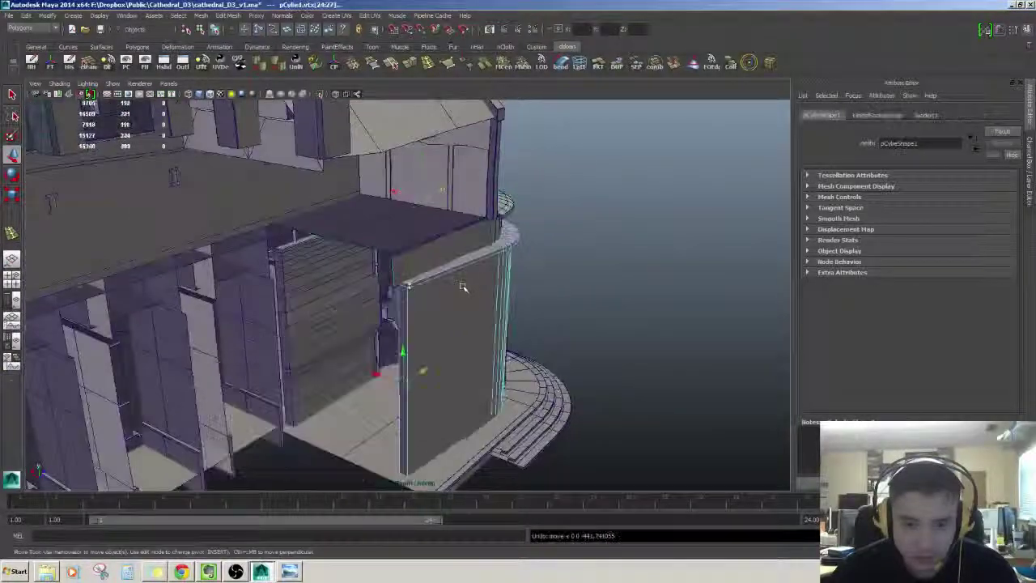
right_click_drag(462, 286, 447, 293, "alt")
left_click_drag(447, 292, 457, 290, "alt")
left_click_drag(445, 350, 306, 324, "alt")
left_click(306, 324)
Step: Duplicate the arched corner brace from the bell tower's opening and pull the copy out beside the tower
right_click_drag(306, 323, 426, 453, "alt")
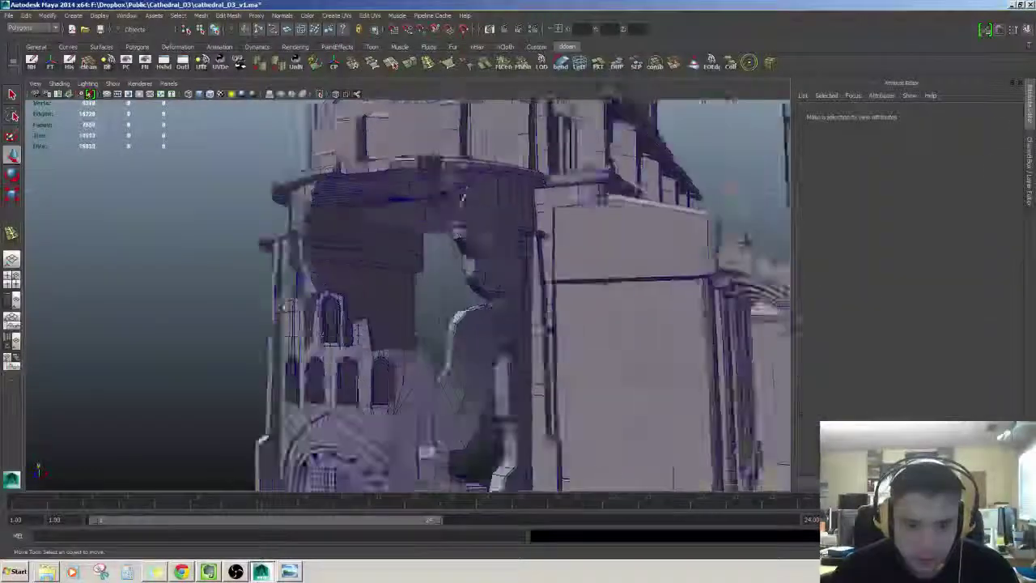
left_click_drag(426, 453, 329, 339, "alt")
right_click_drag(329, 340, 324, 303, "alt")
left_click_drag(323, 303, 362, 350, "alt")
right_click_drag(362, 350, 380, 324, "alt")
middle_click_drag(380, 324, 340, 445, "alt")
left_click(400, 211)
right_click_drag(401, 210, 356, 217, "alt")
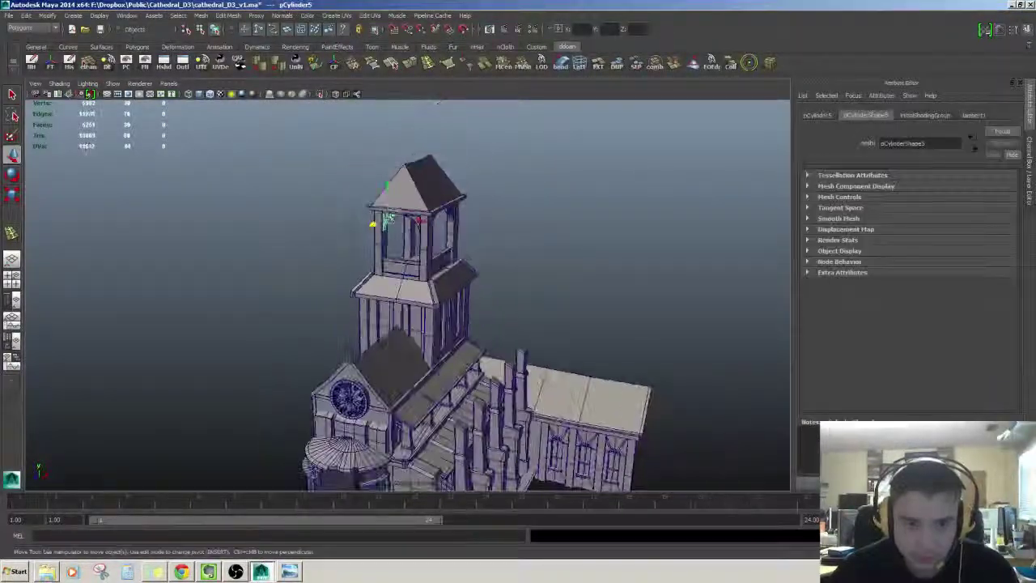
left_click_drag(343, 268, 330, 257, "alt")
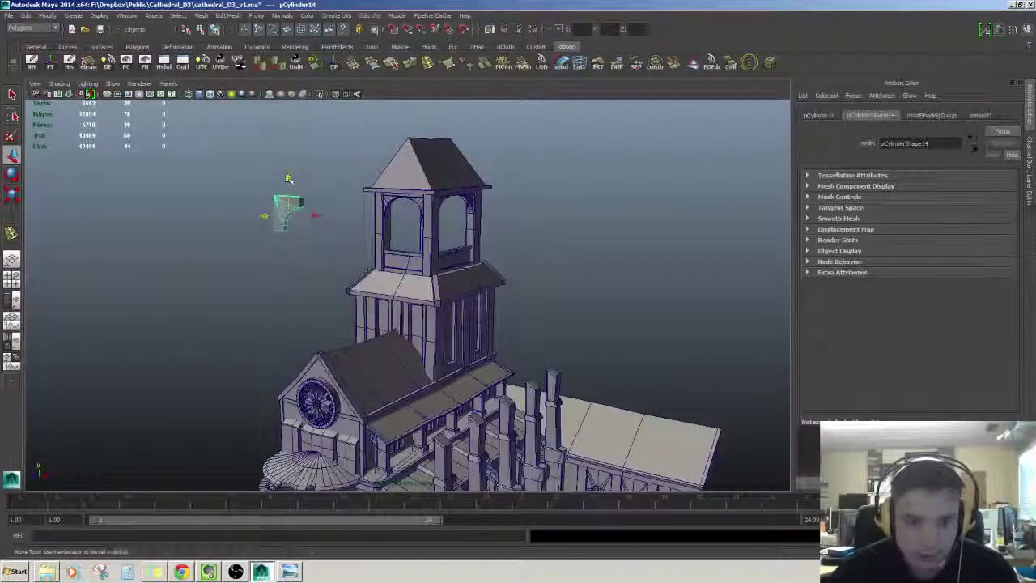
Step: Lower the duplicated brace and move it into the broken opening beneath the entrance's conical roof
left_click_drag(288, 180, 289, 398)
middle_click_drag(289, 398, 301, 293, "alt")
left_click_drag(301, 293, 350, 290, "alt")
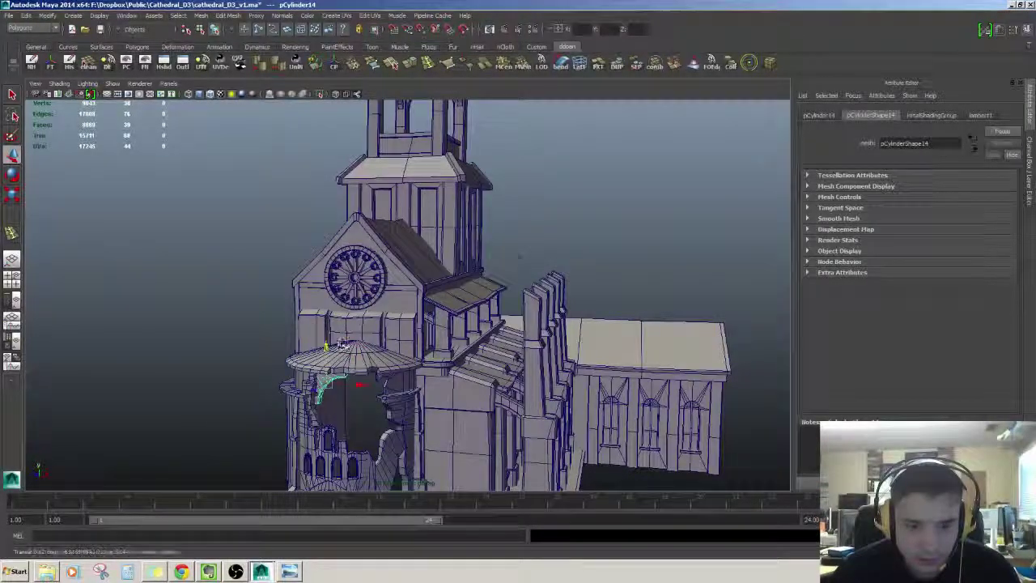
left_click_drag(519, 258, 494, 247, "alt")
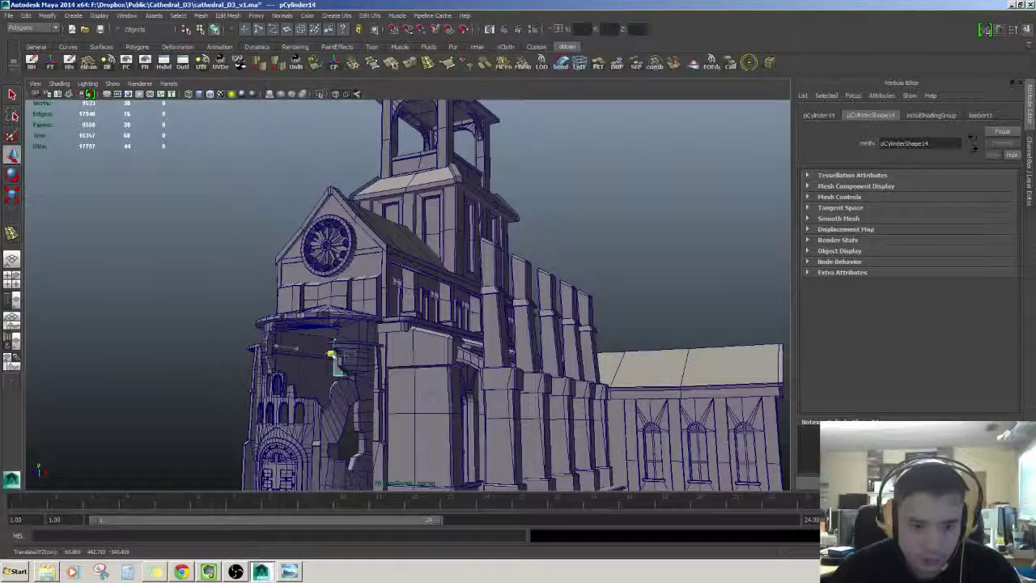
Step: Fit the brace against the inner side wall just under the roof and clear the selection
key("f")
left_click_drag(332, 356, 488, 352, "alt")
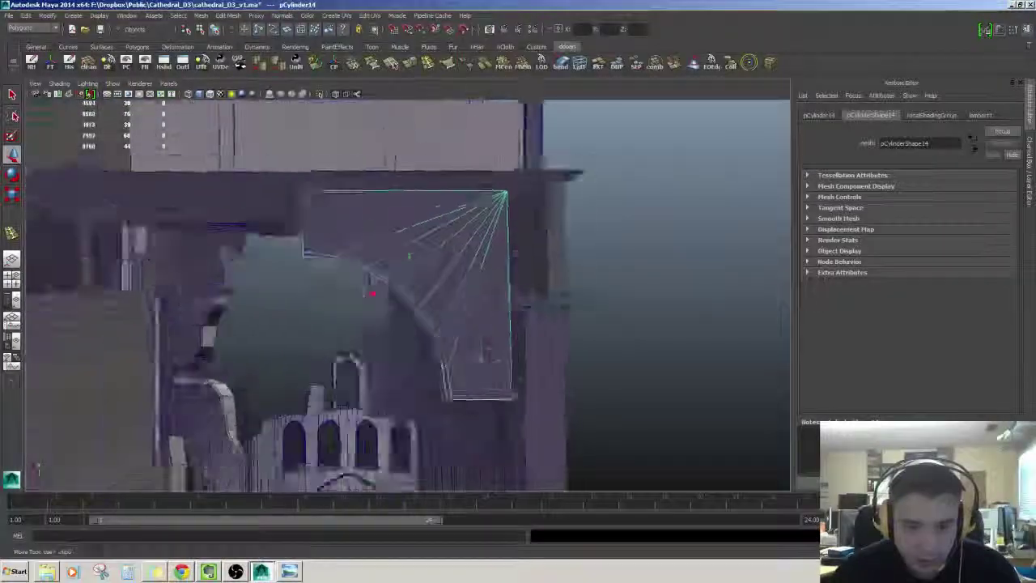
left_click_drag(372, 293, 414, 324, "alt")
left_click_drag(415, 279, 437, 308, "alt")
scroll(381, 245, "down", 8)
left_click(307, 305)
scroll(307, 305, "up", 8)
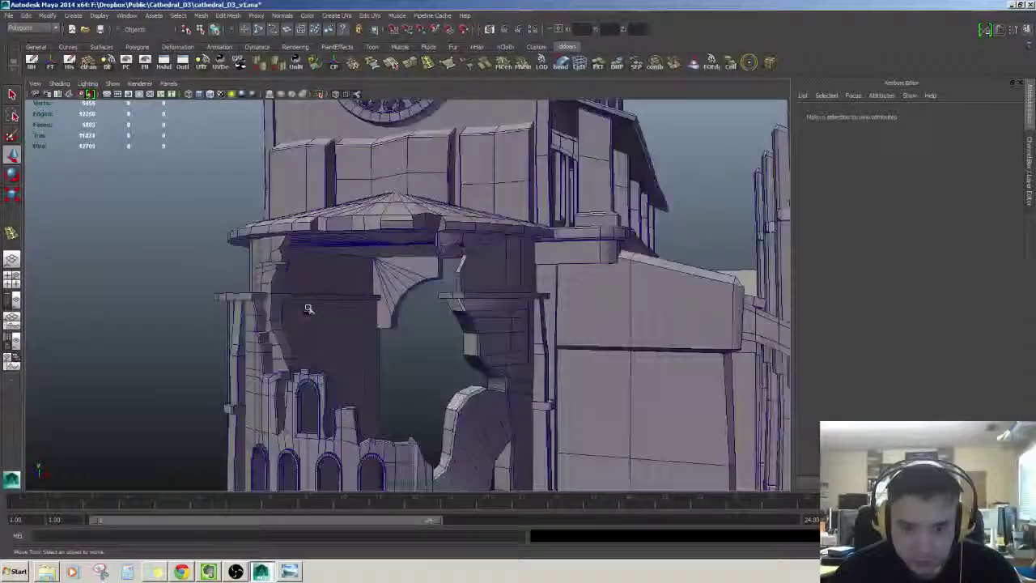
Step: Inspect the placed brace inside the broken opening, up close and against the whole facade
left_click_drag(308, 305, 396, 279, "alt")
left_click(415, 268)
mouse_move(422, 296)
left_mouse_down("alt")
mouse_move(425, 319)
mouse_move(421, 300)
left_mouse_up("alt")
scroll(421, 300, "up", 4)
left_click(443, 345)
scroll(437, 348, "down", 10)
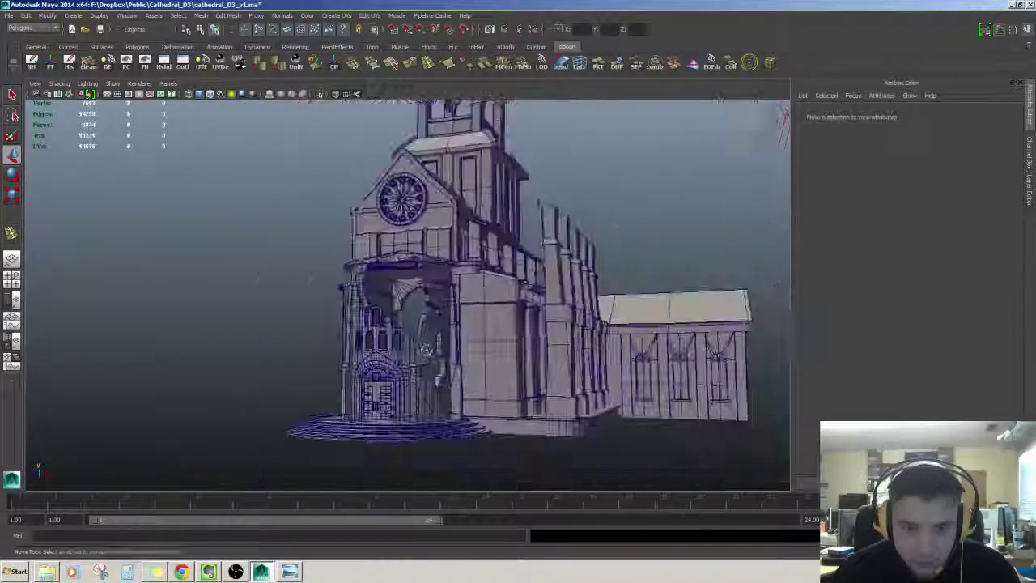
scroll(435, 344, "up", 5)
mouse_move(434, 342)
left_mouse_down("alt")
mouse_move(421, 333)
mouse_move(429, 324)
left_mouse_up("alt")
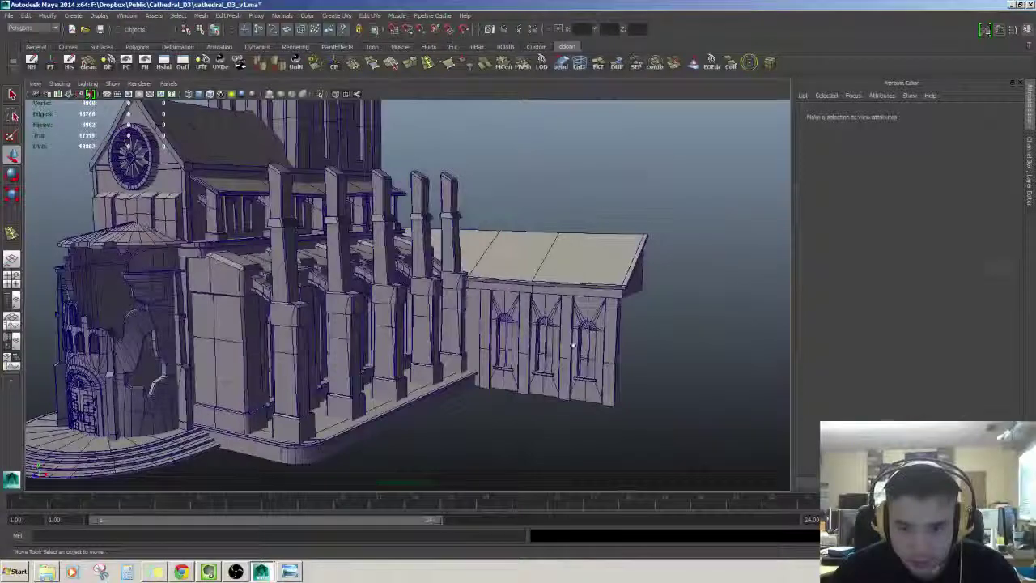
Step: Duplicate a pillar from between the side wing's windows and bring the copy over to the broken entrance
left_click(571, 346)
left_click_drag(569, 347, 463, 330, "alt")
scroll(568, 351, "down", 5)
scroll(554, 338, "up", 3)
scroll(465, 344, "down", 4)
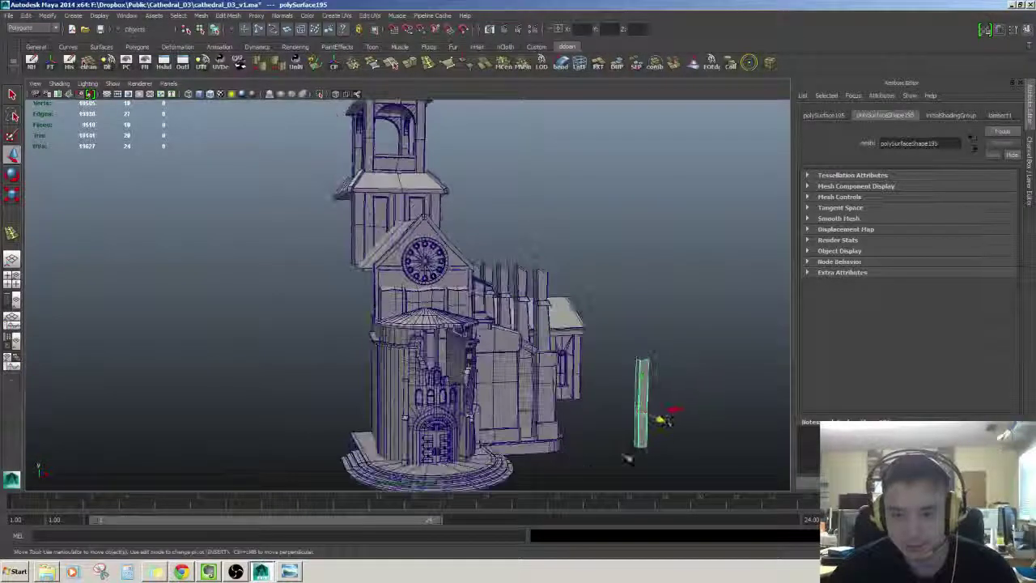
left_click_drag(441, 431, 405, 412, "alt")
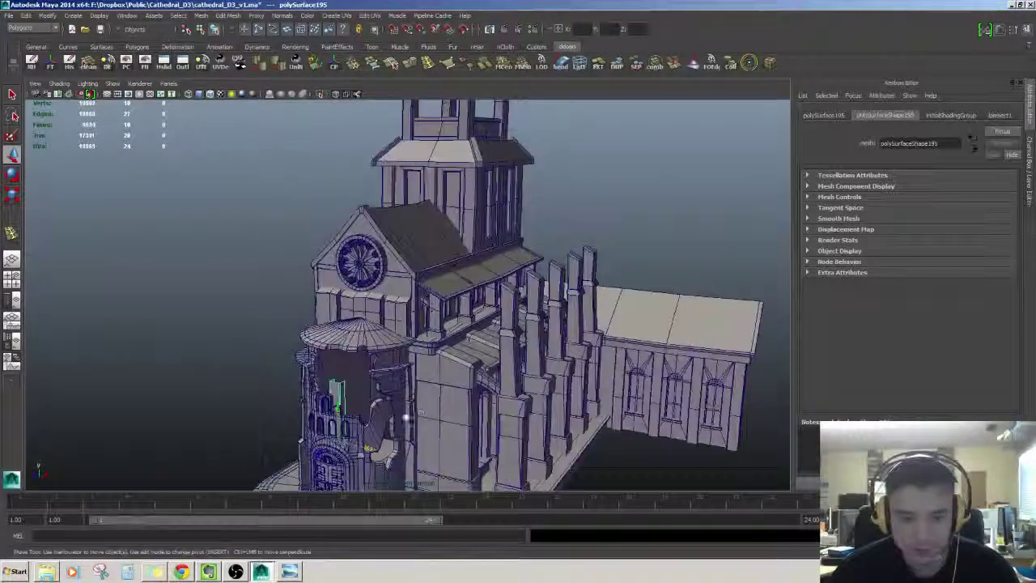
Step: Rotate the copied pillar about its vertical axis and position it under the brace inside the entrance, then deselect it
scroll(421, 397, "up", 4)
left_click_drag(436, 372, 506, 446, "alt")
scroll(429, 407, "up", 4)
left_click_drag(443, 453, 425, 412, "alt")
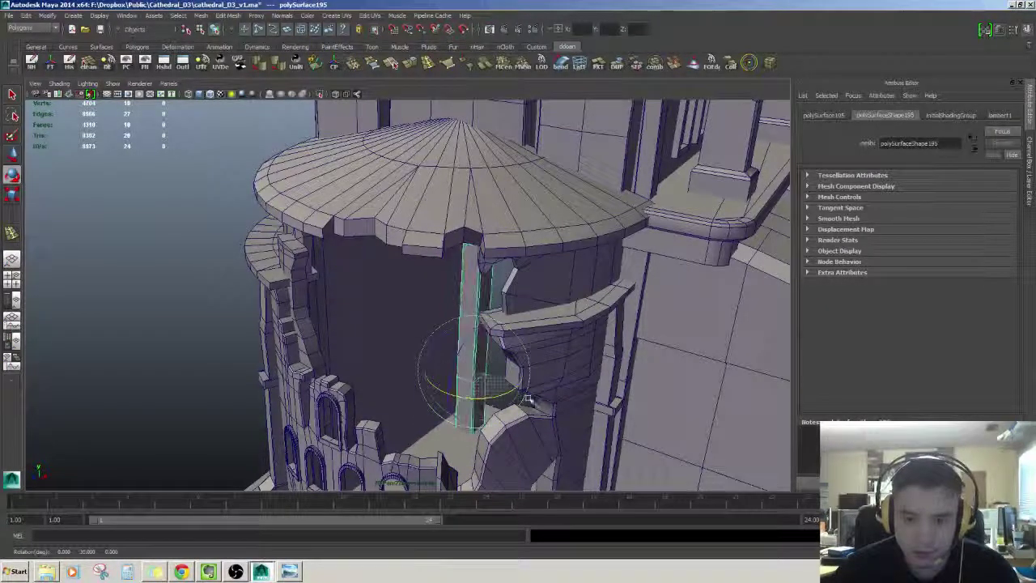
left_click_drag(555, 402, 539, 364, "alt")
key("w")
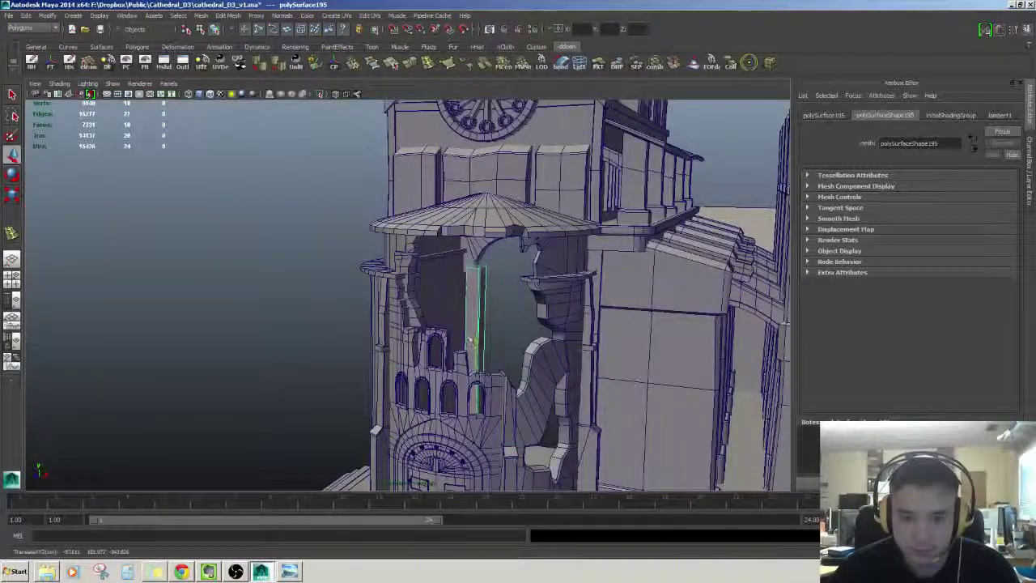
left_click_drag(471, 341, 496, 364, "alt")
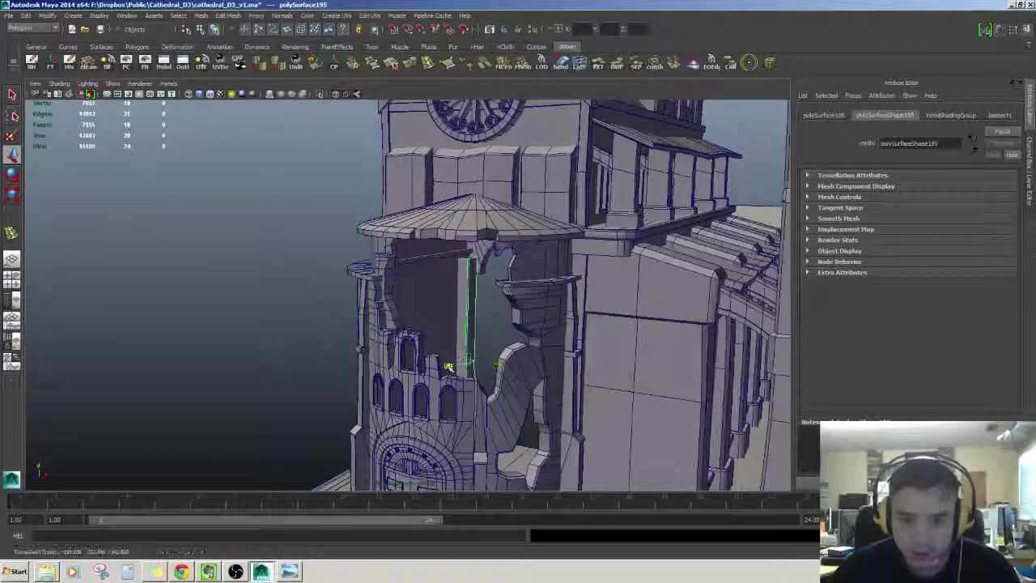
left_click(245, 281)
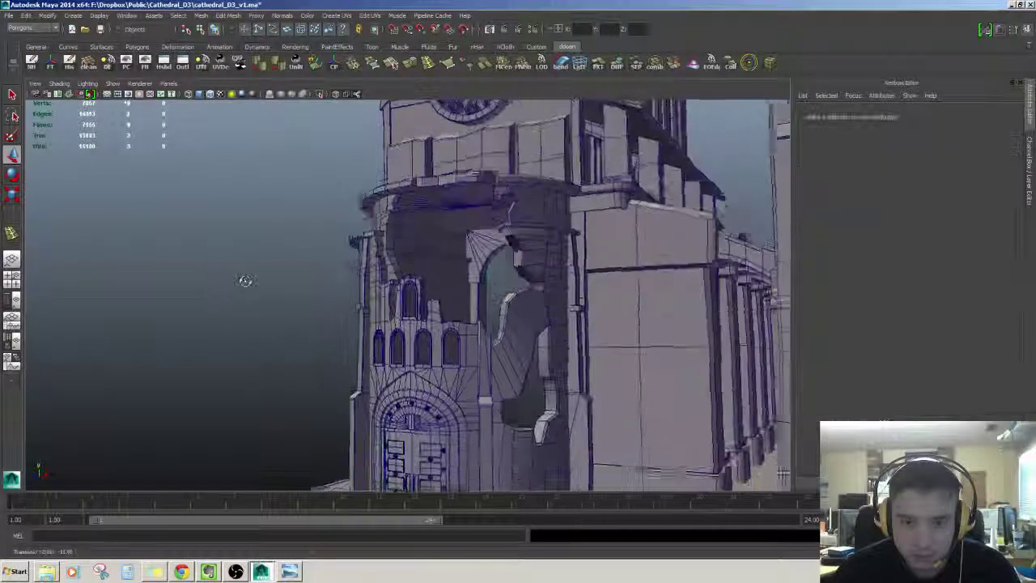
Step: Select the pillar from behind the facade, align it with the inner wall beneath the brace, and deselect it
left_click_drag(245, 281, 146, 370, "alt")
right_click_drag(146, 370, 469, 266, "alt")
left_click_drag(470, 267, 266, 250, "alt")
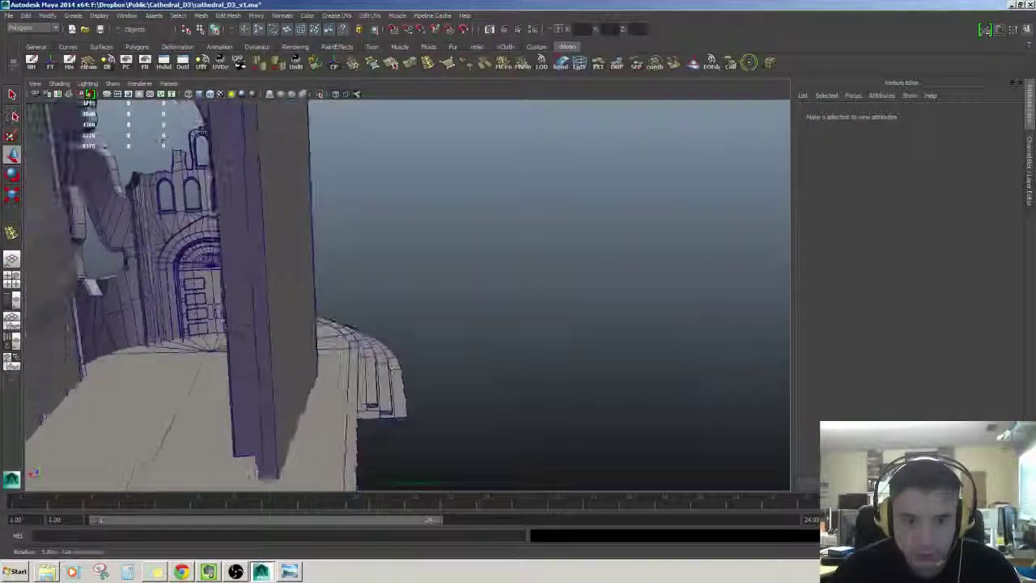
left_click(241, 235)
key("f")
left_click_drag(613, 251, 559, 260, "alt")
left_click(644, 241)
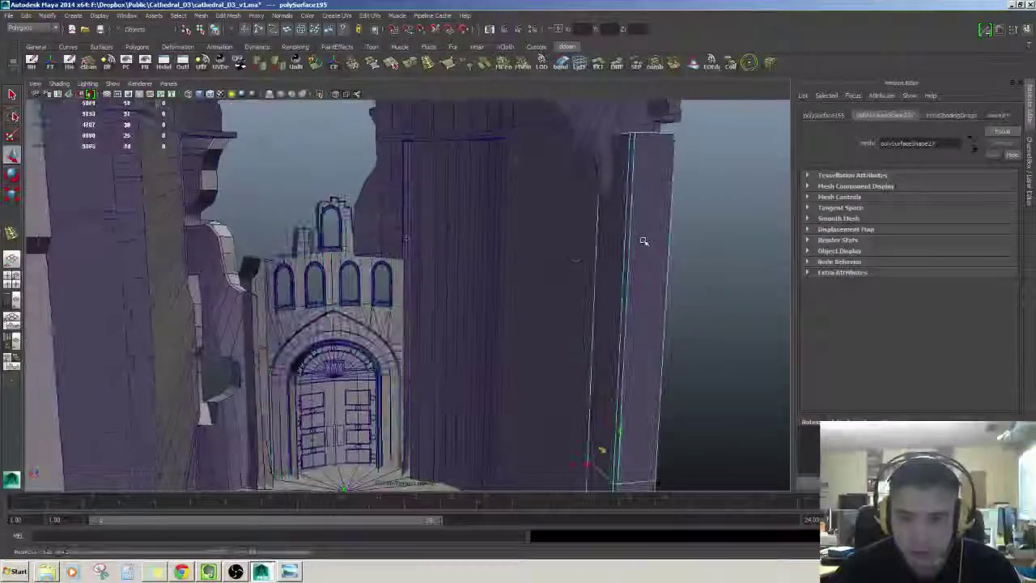
key("f")
left_click_drag(645, 242, 481, 258, "alt")
right_click_drag(480, 259, 407, 312, "alt")
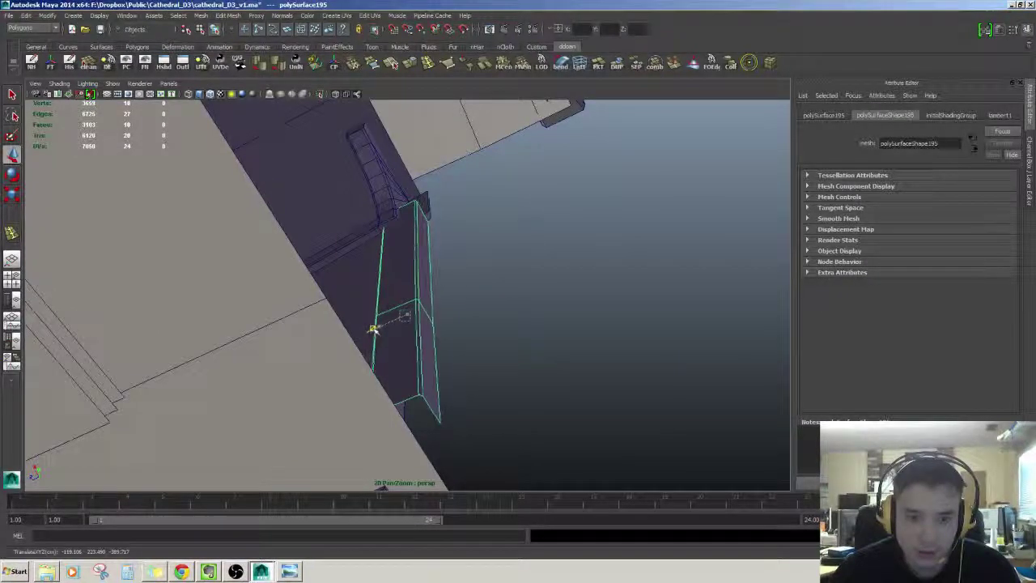
left_click(482, 283)
left_click_drag(481, 283, 486, 345, "alt")
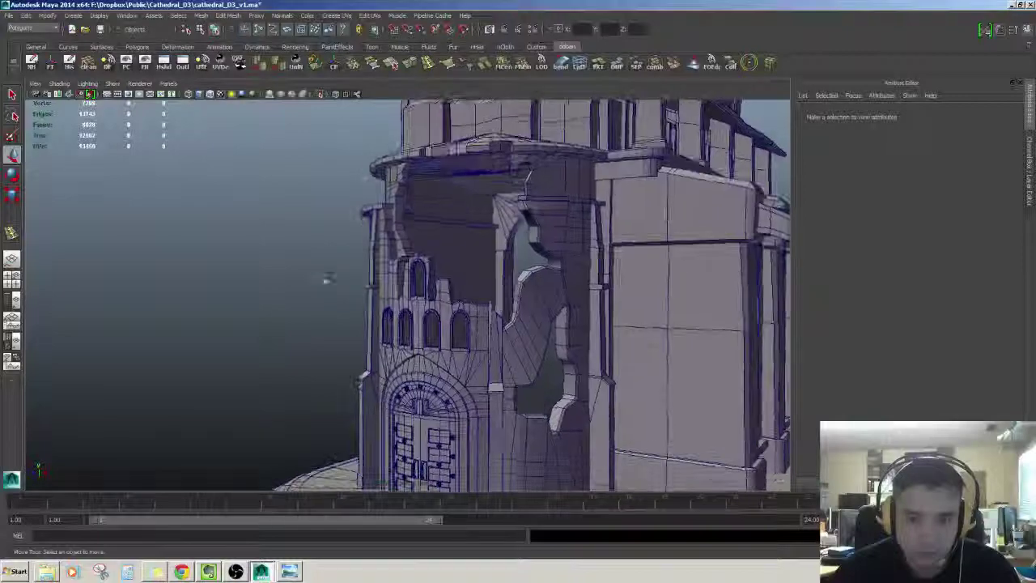
Step: Duplicate the pillar and brace together and move the copy horizontally along the inner wall of the entrance
middle_click_drag(327, 295, 314, 276, "alt")
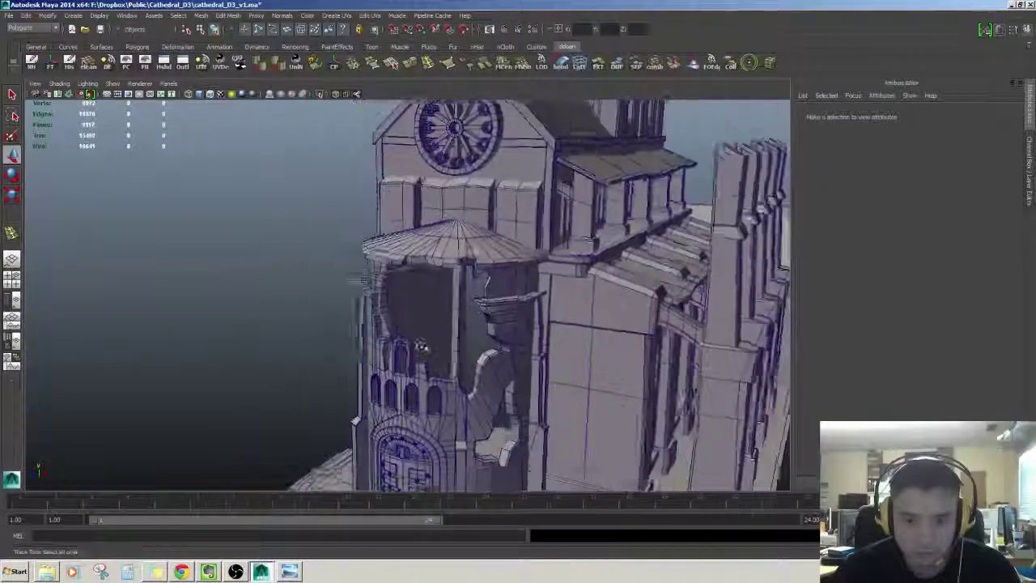
left_click(458, 327)
left_click_drag(460, 327, 476, 288, "alt")
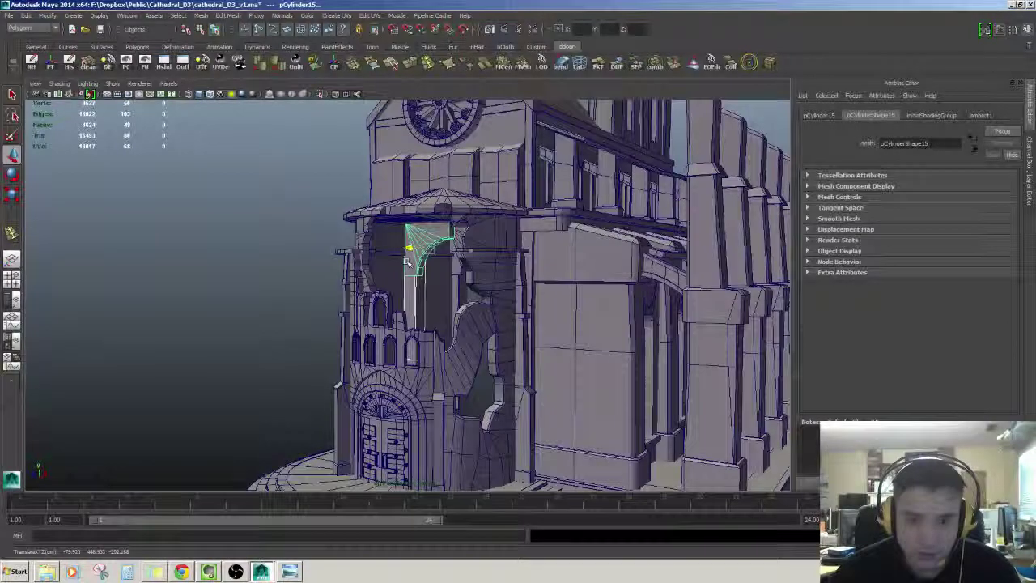
left_click(201, 294)
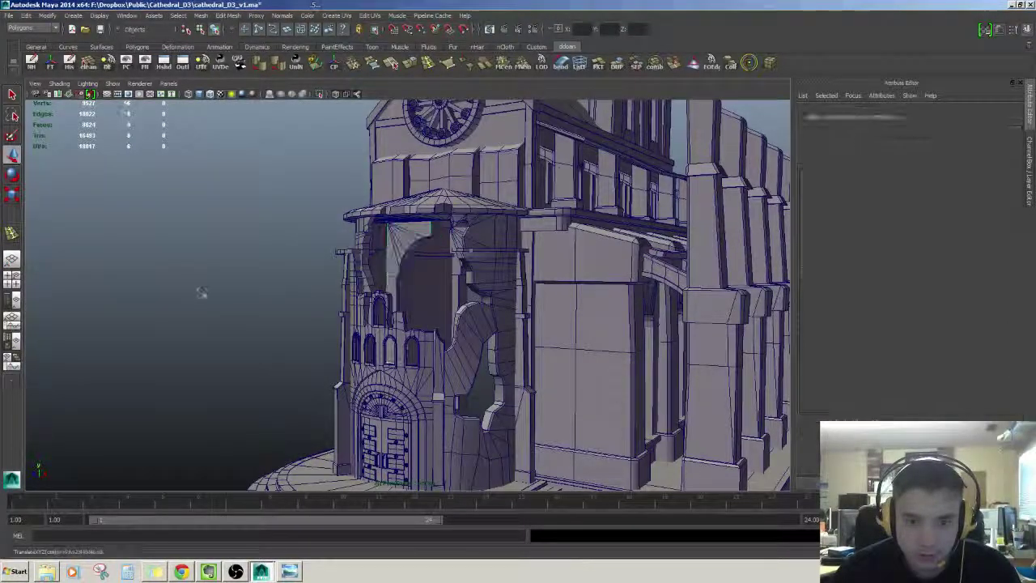
Step: Select the rear-edge vertices of the stepped entrance platform and move them back to extend the floor along the building's side
left_click_drag(202, 293, 619, 454, "alt")
left_click(631, 412)
left_click_drag(579, 346, 437, 402, "alt")
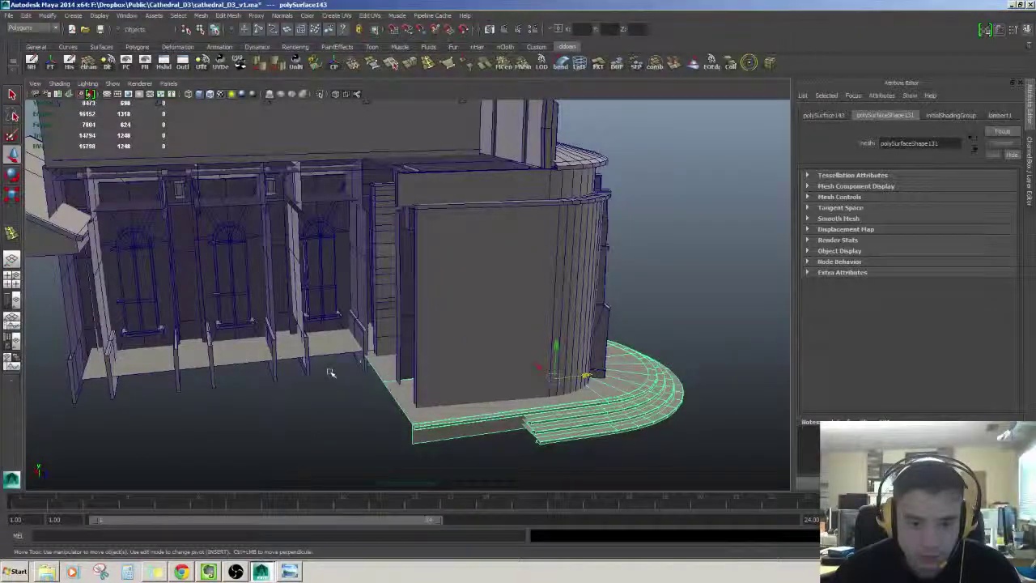
key("F9")
left_click_drag(330, 373, 366, 359, "alt")
key("4")
mouse_move(338, 304)
left_mouse_down("alt")
mouse_move(328, 289)
mouse_move(389, 475)
left_mouse_up("alt")
left_click_drag(344, 401, 373, 435, "alt")
key("5")
left_click_drag(235, 344, 268, 330, "alt")
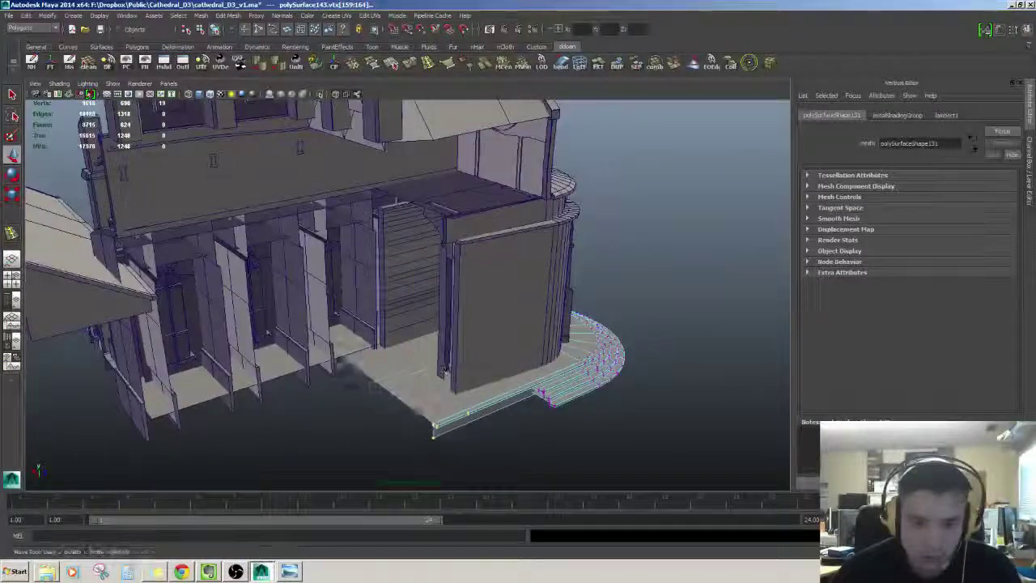
left_click_drag(374, 398, 261, 375, "alt")
right_click_drag(261, 374, 439, 424, "alt")
left_click_drag(440, 425, 410, 369, "alt")
scroll(407, 371, "down", 3)
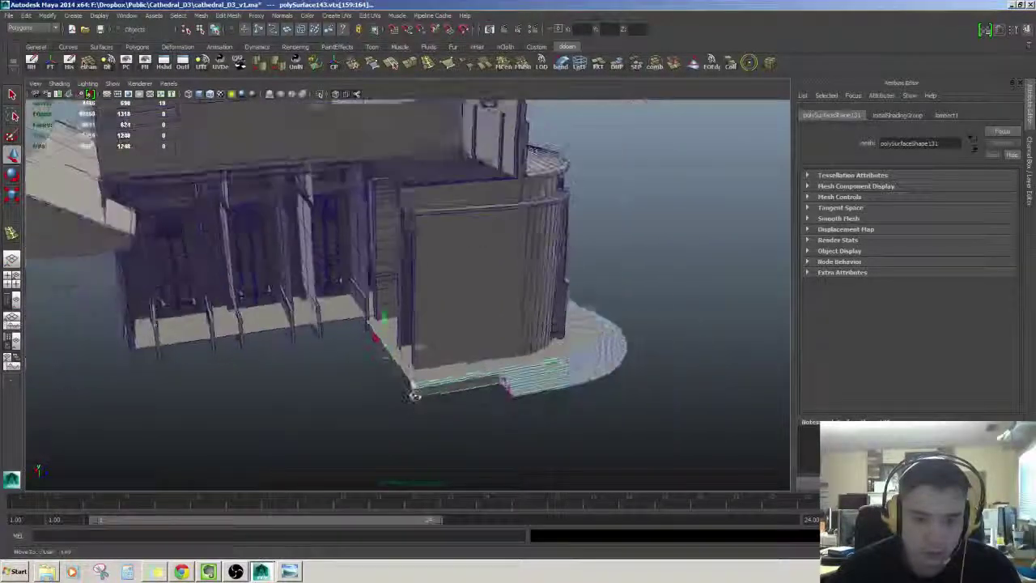
left_click_drag(181, 392, 449, 331, "alt")
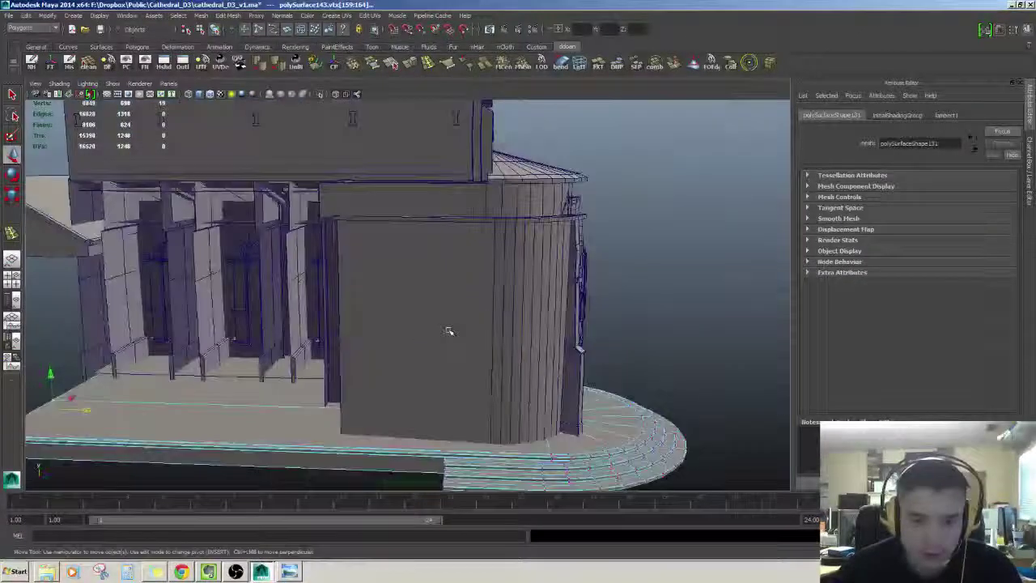
Step: Return to object mode with nothing selected and check the extended platform around the side walls
left_click(461, 393)
left_click_drag(461, 394, 518, 384, "alt")
left_click(597, 356)
left_click_drag(598, 356, 576, 397, "alt")
scroll(576, 396, "down", 4)
left_click_drag(348, 367, 426, 252, "alt")
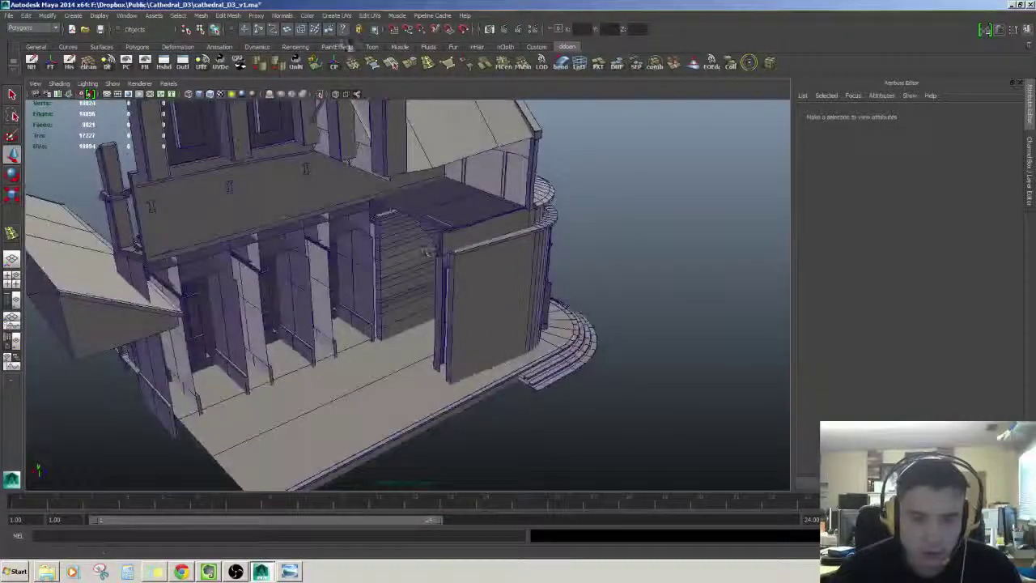
Step: Create a polygon cube and move it toward the entrance's side wall
left_click(769, 66)
scroll(476, 404, "down", 8)
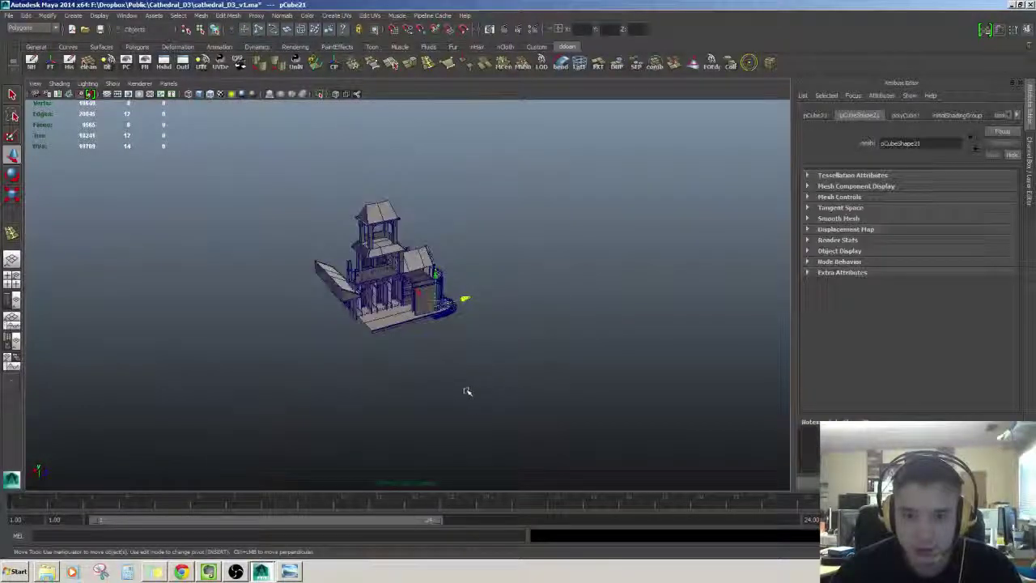
key("w")
scroll(486, 328, "up", 4)
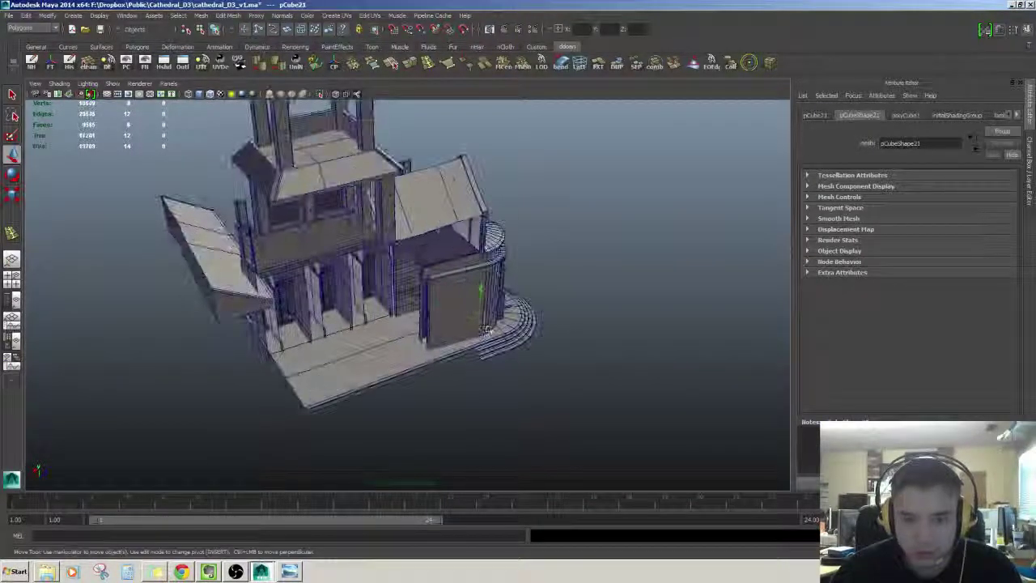
Step: Position the new cube as an upright block against the inner end of the entrance's side wall, standing on the floor
scroll(469, 339, "up", 4)
left_click_drag(474, 344, 530, 320, "alt")
middle_click_drag(527, 364, 498, 368, "alt")
key("r")
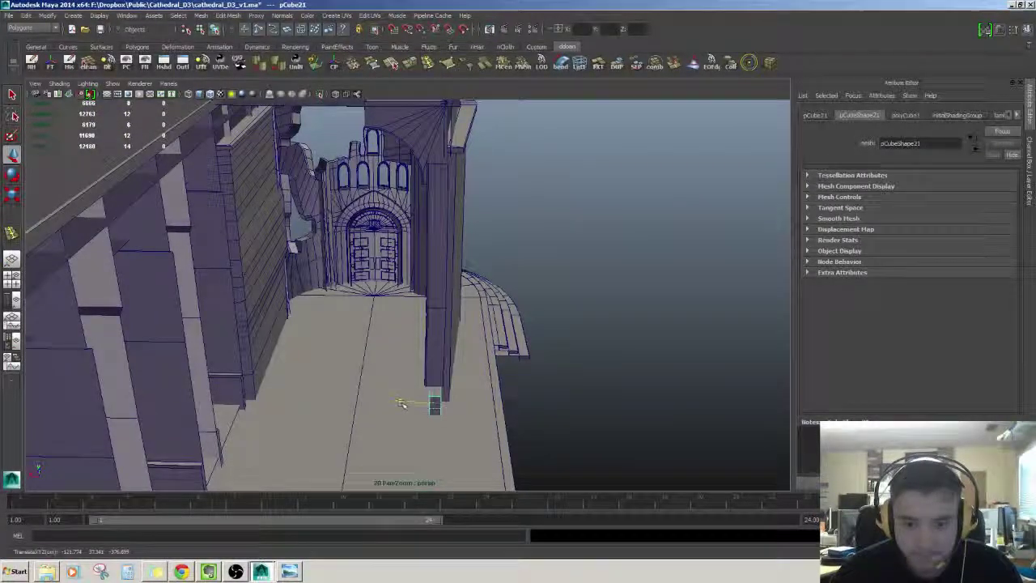
mouse_move(401, 403)
left_mouse_down("alt")
mouse_move(397, 390)
mouse_move(393, 399)
mouse_move(402, 397)
left_mouse_up("alt")
scroll(396, 393, "up", 4)
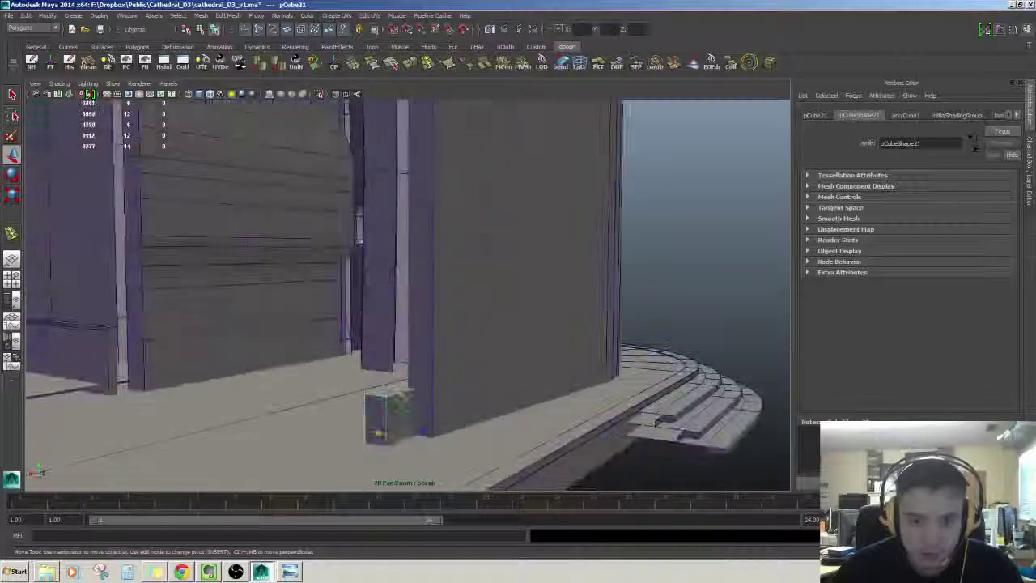
left_click_drag(394, 246, 418, 342, "alt")
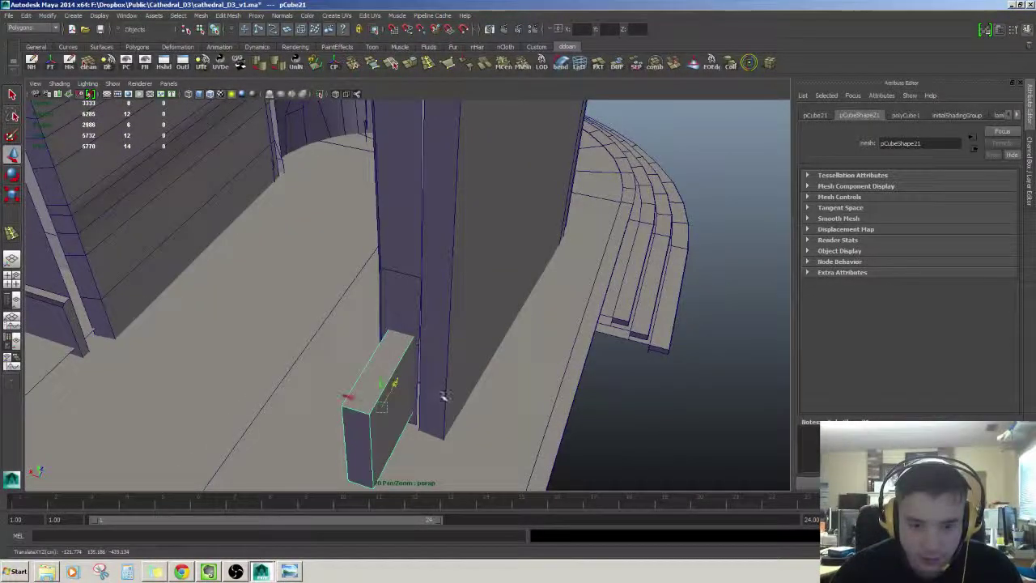
left_click_drag(443, 395, 335, 346, "alt")
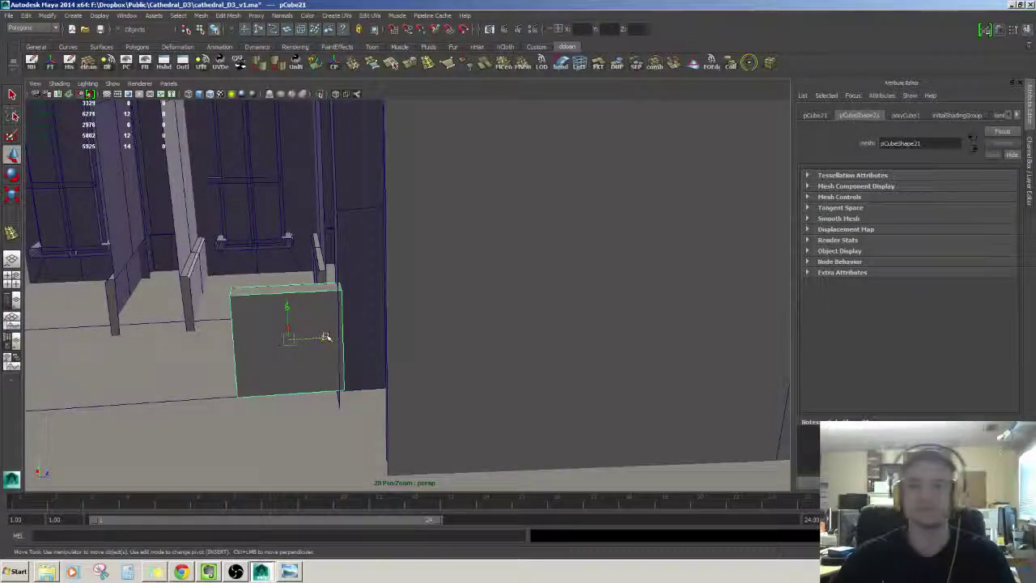
left_click_drag(294, 316, 393, 298, "alt")
Step: Delete three hidden faces of the block, including the end that sits against the side wall
right_click_drag(396, 297, 390, 320)
left_click(385, 303)
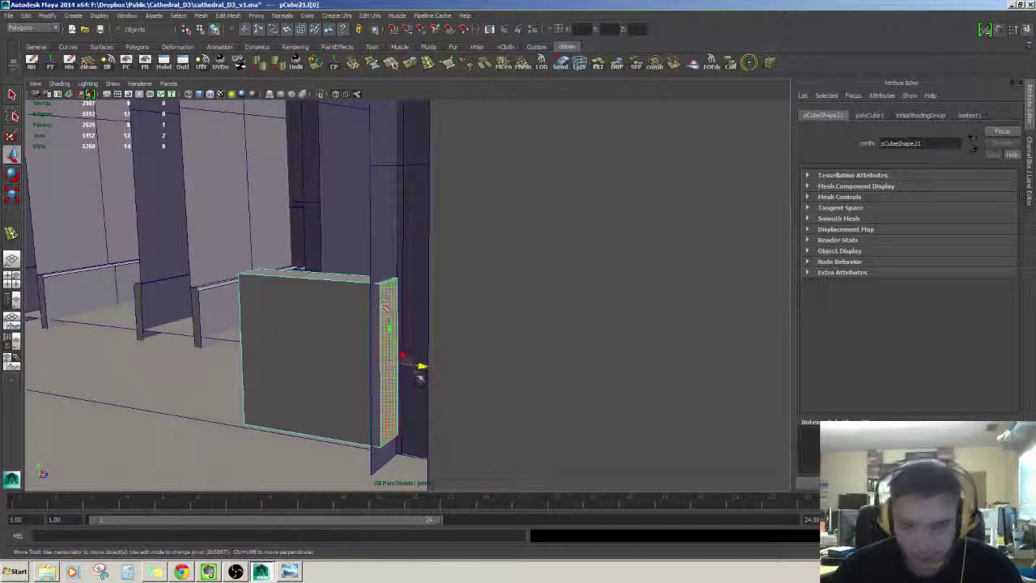
key("Delete")
left_click_drag(419, 375, 529, 324, "alt")
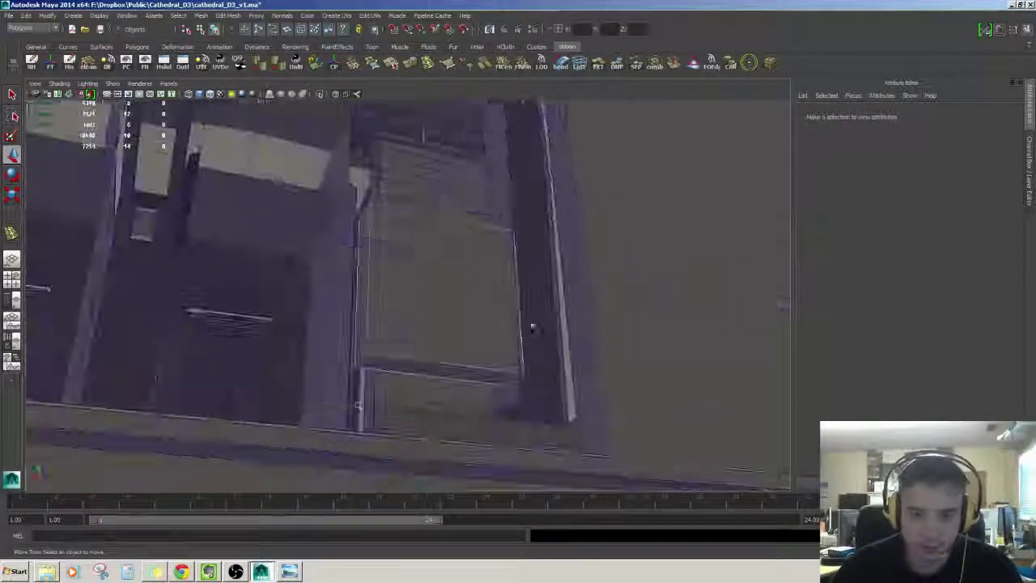
left_click(405, 370)
key("Delete")
left_click_drag(458, 365, 354, 270, "alt")
left_click(361, 277)
key("Delete")
Step: Select the block's top vertices and raise them toward the ceiling to stretch it into a tall pillar
scroll(404, 350, "down", 4)
left_click_drag(388, 353, 393, 353)
left_click_drag(492, 396, 414, 291)
mouse_move(340, 283)
left_mouse_down("alt")
mouse_move(269, 321)
mouse_move(548, 456)
mouse_move(486, 339)
mouse_move(336, 275)
left_mouse_up("alt")
middle_click_drag(405, 324, 428, 437, "alt")
scroll(404, 449, "down", 3)
left_click_drag(393, 457, 573, 402, "alt")
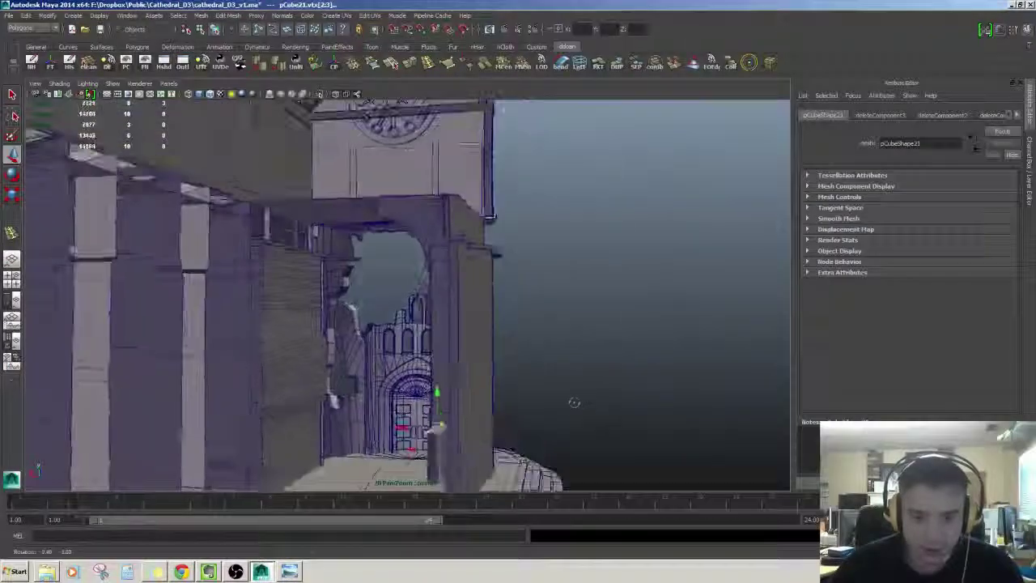
left_click_drag(397, 388, 514, 445)
left_click_drag(544, 434, 505, 412, "alt")
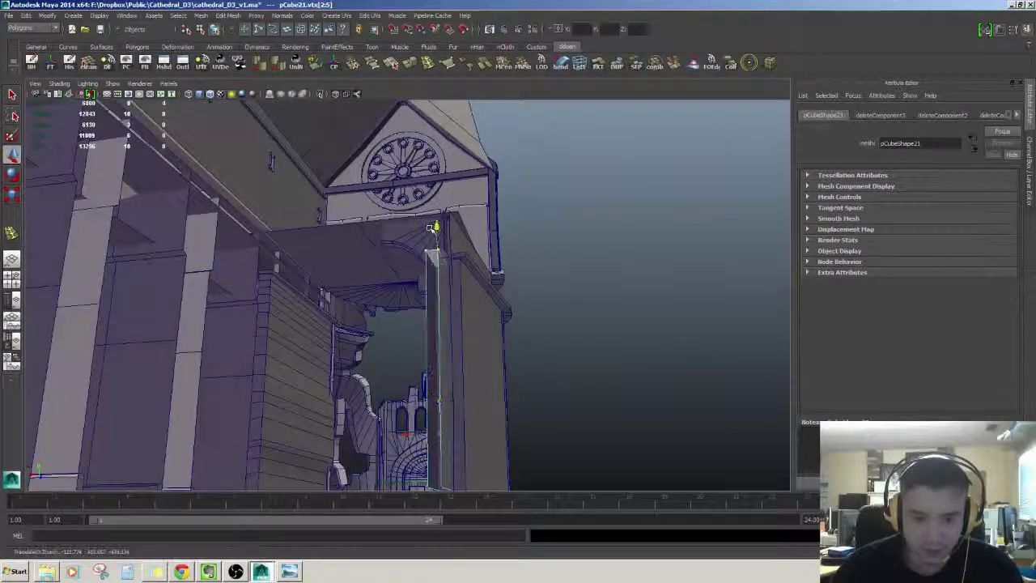
left_click_drag(431, 229, 444, 399, "alt")
Step: Fine-tune the height of the new pillar's top vertices against the neighbouring arched brace and wall
scroll(444, 400, "up", 5)
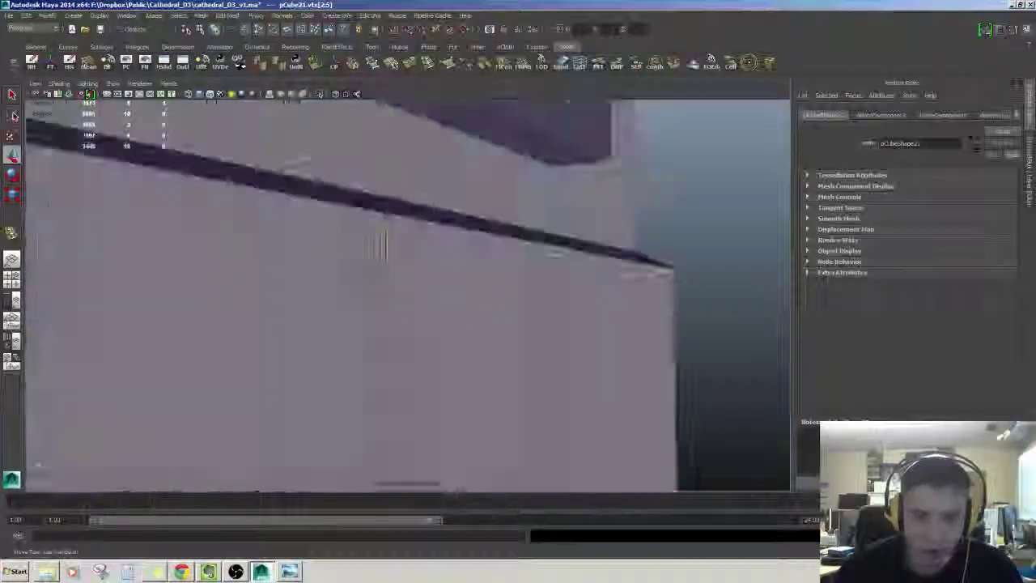
left_click_drag(380, 243, 524, 356, "alt")
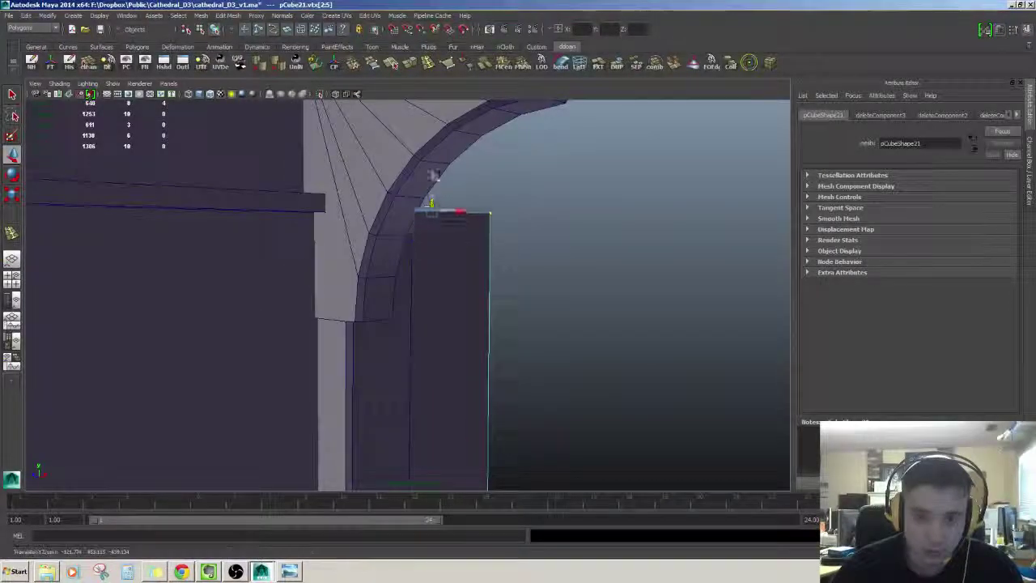
left_click_drag(433, 175, 419, 267, "alt")
left_click_drag(323, 402, 518, 337, "alt")
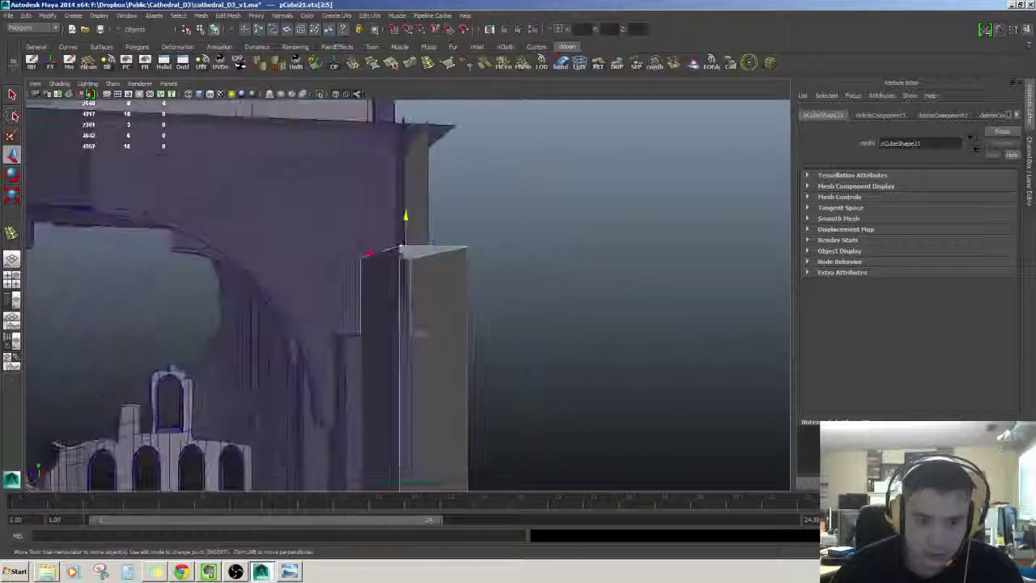
left_click_drag(510, 277, 226, 330, "alt")
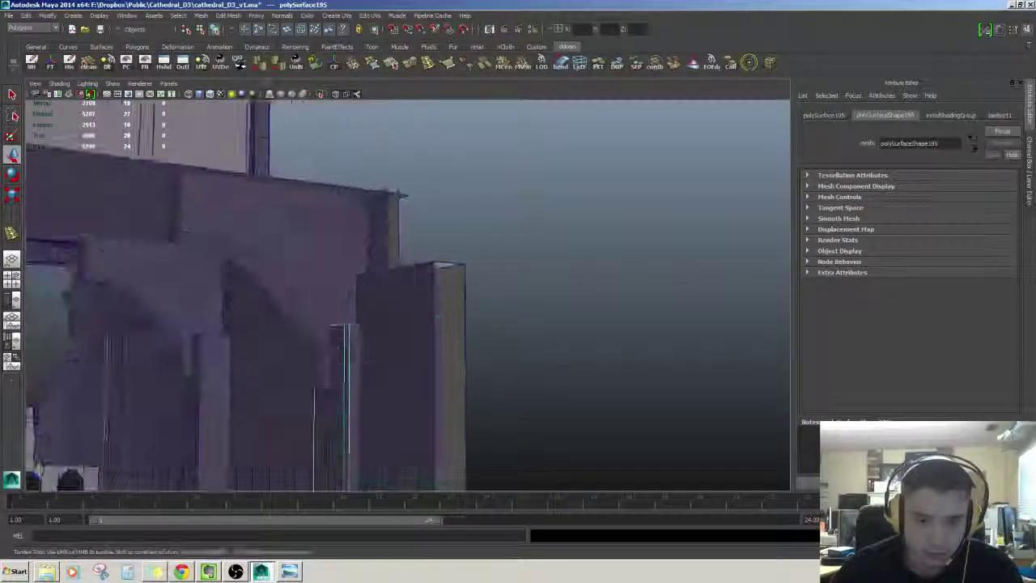
Step: Select the top vertices of the existing rear inner pillar and raise them to meet the ceiling
key("F9")
left_click_drag(304, 269, 468, 332)
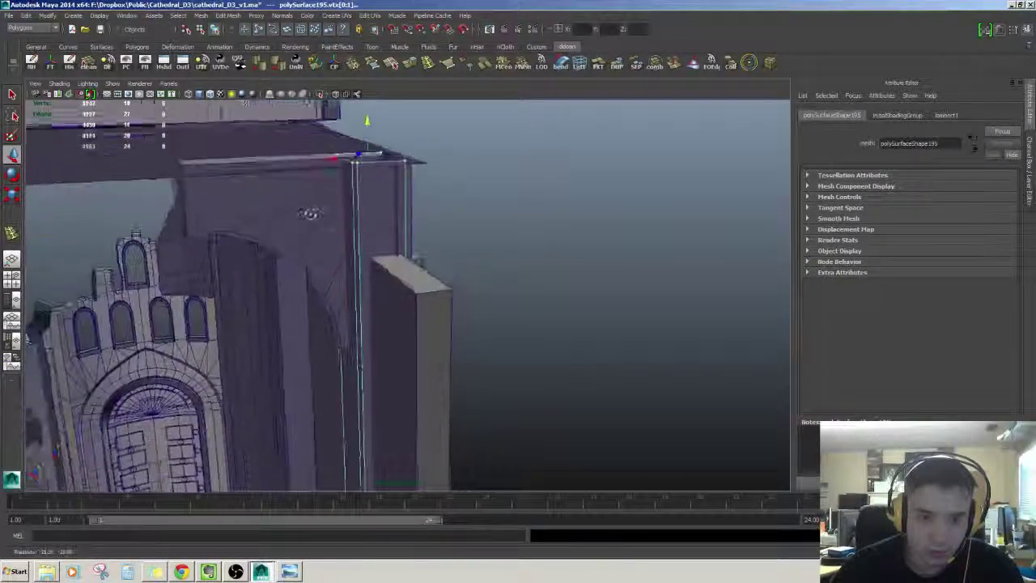
left_click_drag(330, 253, 465, 245, "alt")
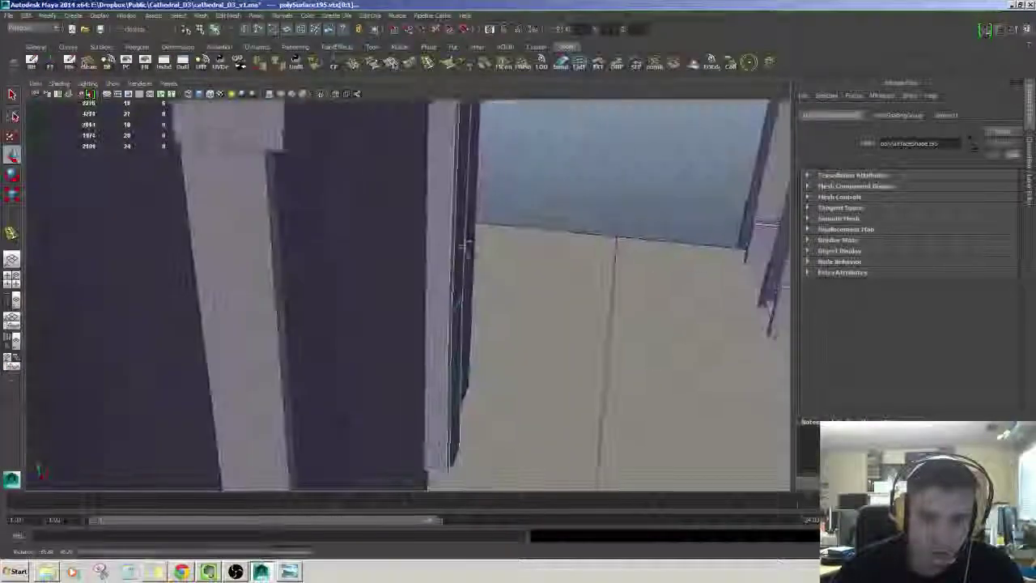
right_click_drag(465, 245, 439, 265, "alt")
left_click_drag(439, 265, 494, 365, "alt")
right_click_drag(494, 364, 328, 365, "alt")
left_click_drag(328, 364, 307, 374, "alt")
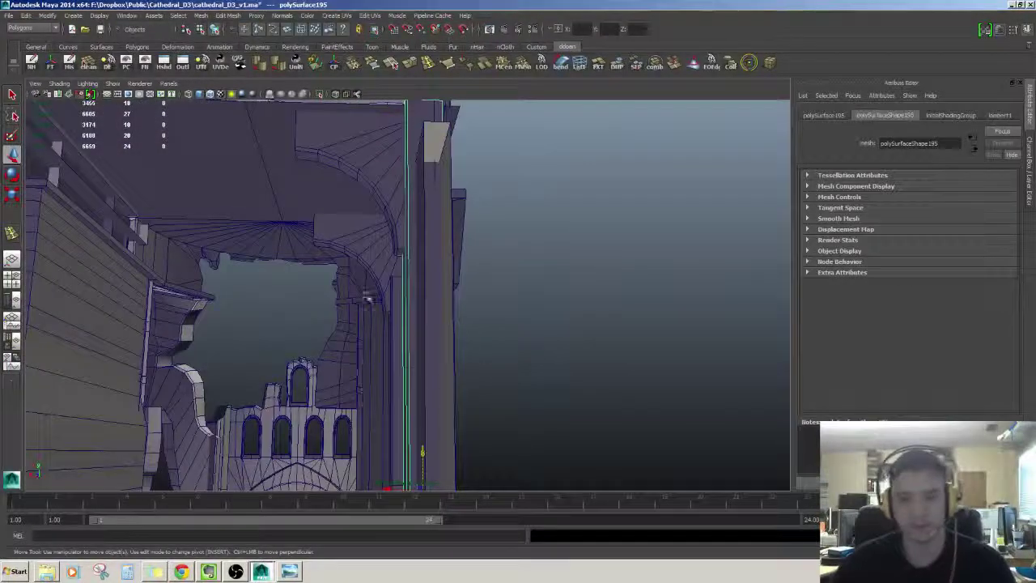
Step: Select the top vertices of the inner pillar nearer the doorway and raise them to the ceiling as well
left_click(413, 300)
left_click_drag(369, 300, 437, 316, "alt")
middle_click_drag(437, 316, 398, 374, "alt")
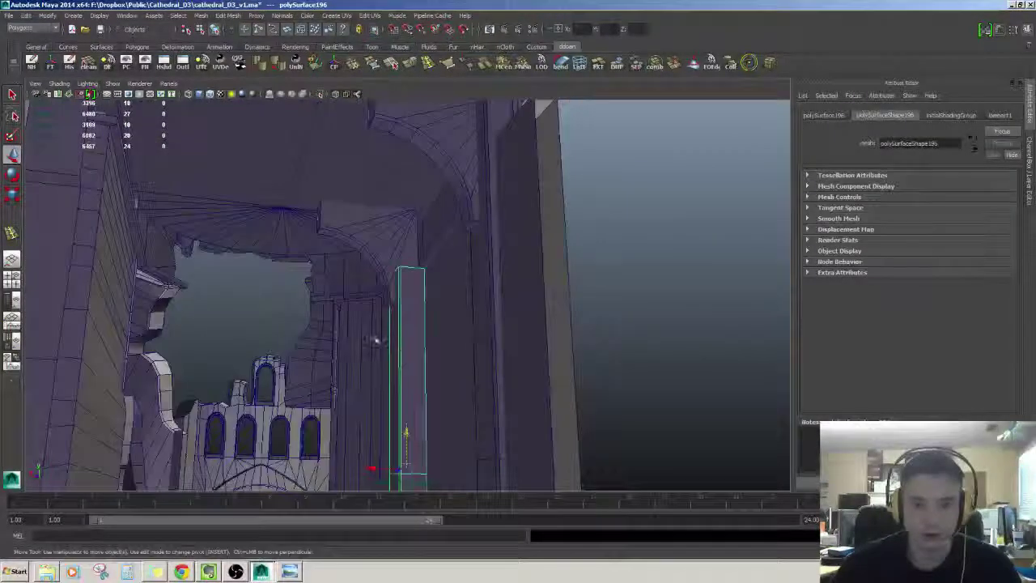
right_click_drag(404, 339, 376, 339)
left_click_drag(513, 319, 379, 243)
middle_click_drag(420, 255, 432, 317, "alt")
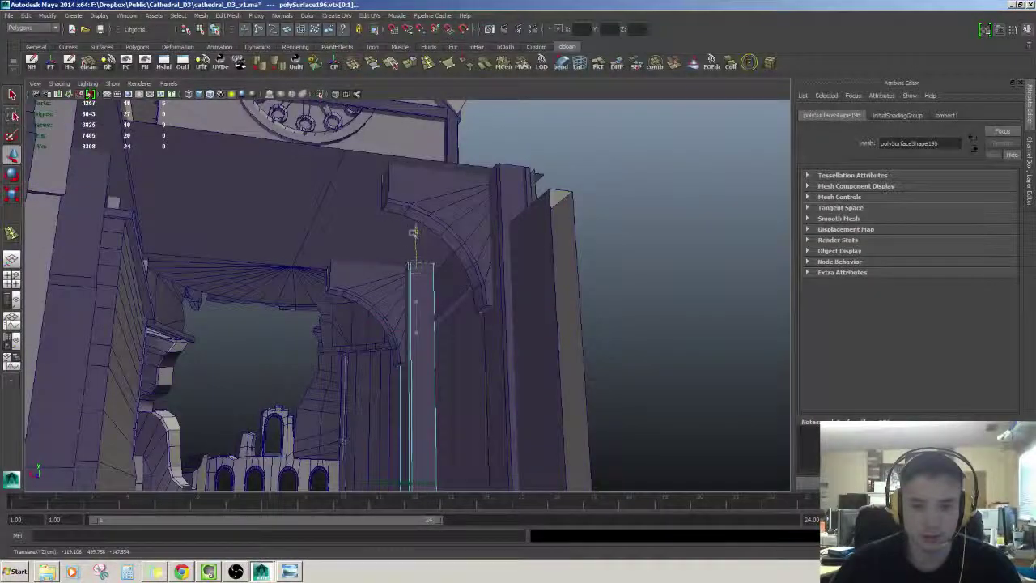
left_click_drag(415, 234, 441, 356, "alt")
Step: Move both arched braces horizontally along the inner wall to line them up with their pillars
middle_click_drag(512, 356, 541, 352, "alt")
left_click(518, 283)
right_click_drag(517, 284, 486, 316, "alt")
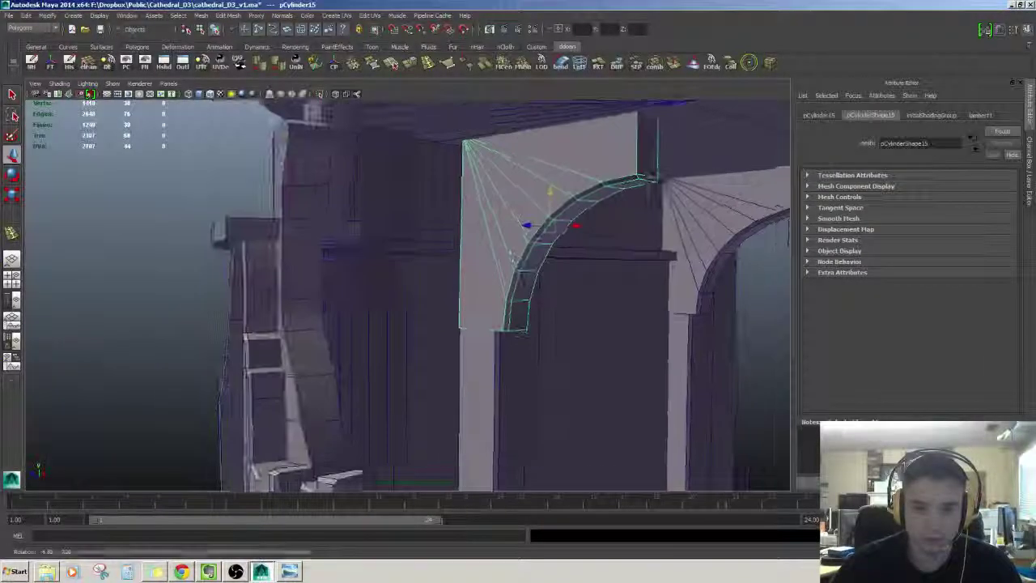
left_click_drag(486, 315, 495, 241, "alt")
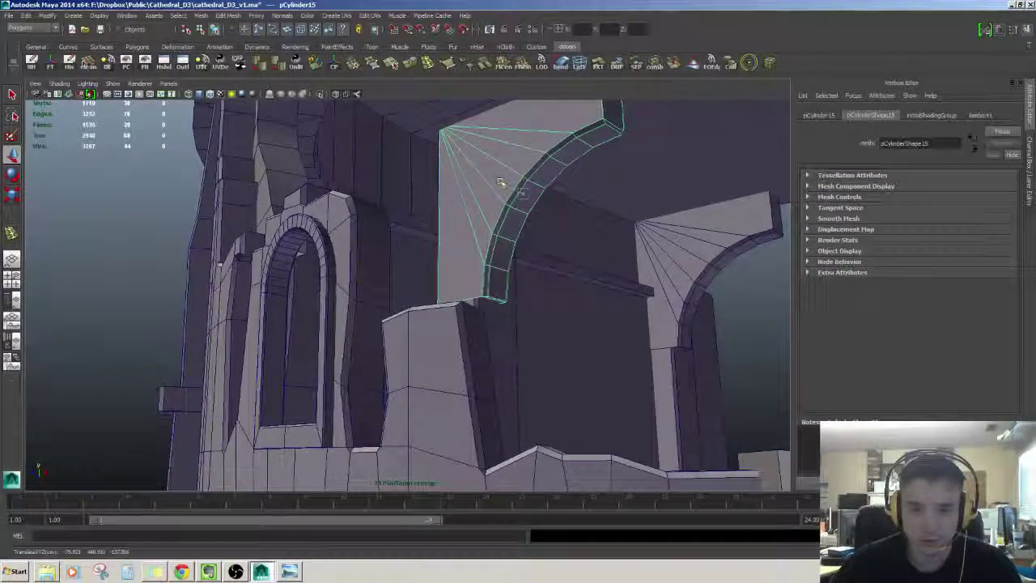
left_click_drag(567, 226, 595, 328, "alt")
left_click(583, 277)
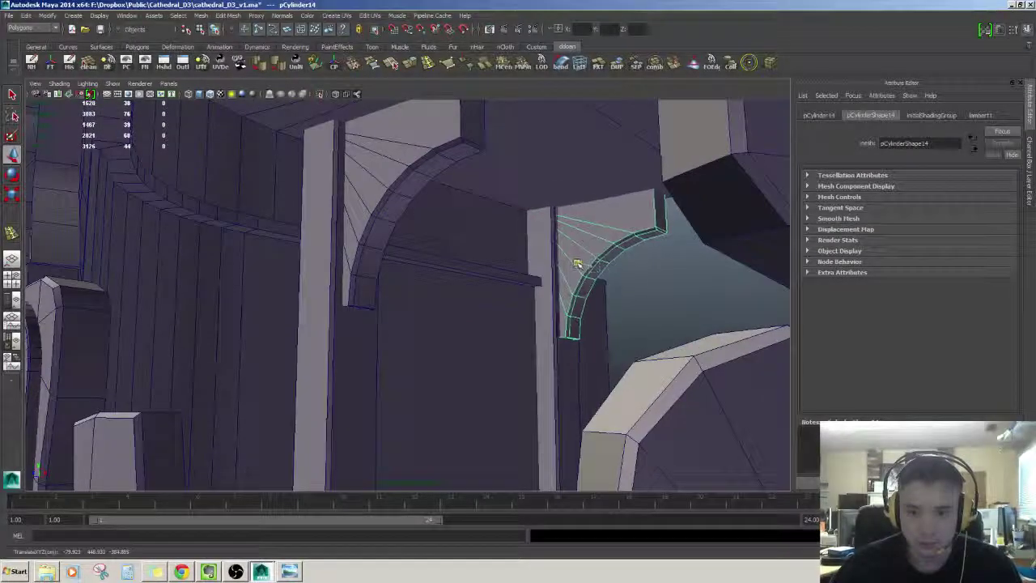
Step: Examine from outside how the pillars and braces sit behind the entrance's broken wall and under its round roof
left_click(654, 332)
right_click_drag(654, 333, 585, 344, "alt")
left_click_drag(648, 336, 602, 323, "alt")
right_click_drag(603, 324, 550, 322, "alt")
left_click_drag(550, 322, 566, 356, "alt")
right_click_drag(566, 356, 487, 276, "alt")
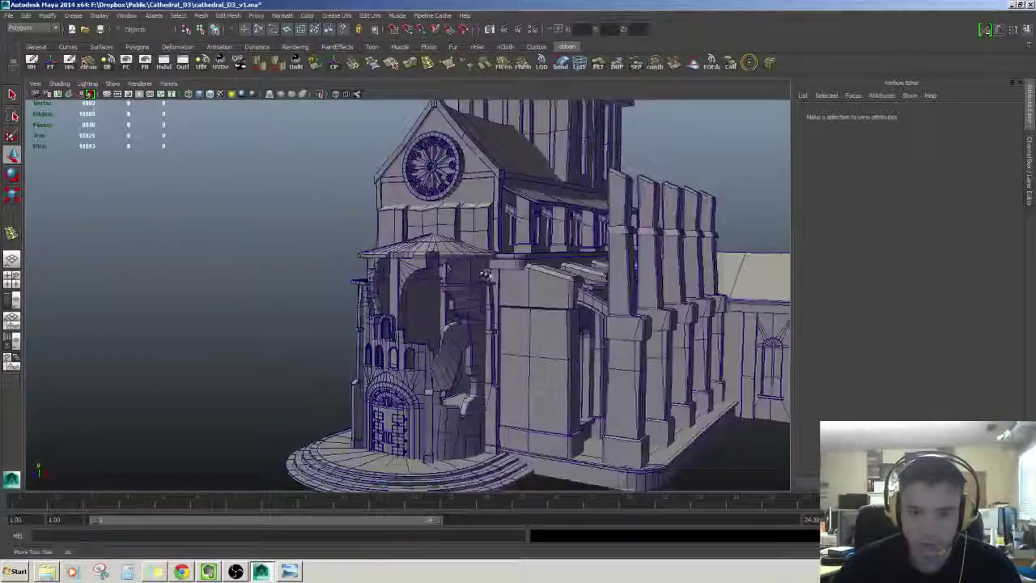
right_click_drag(278, 316, 340, 307, "alt")
left_click(371, 298)
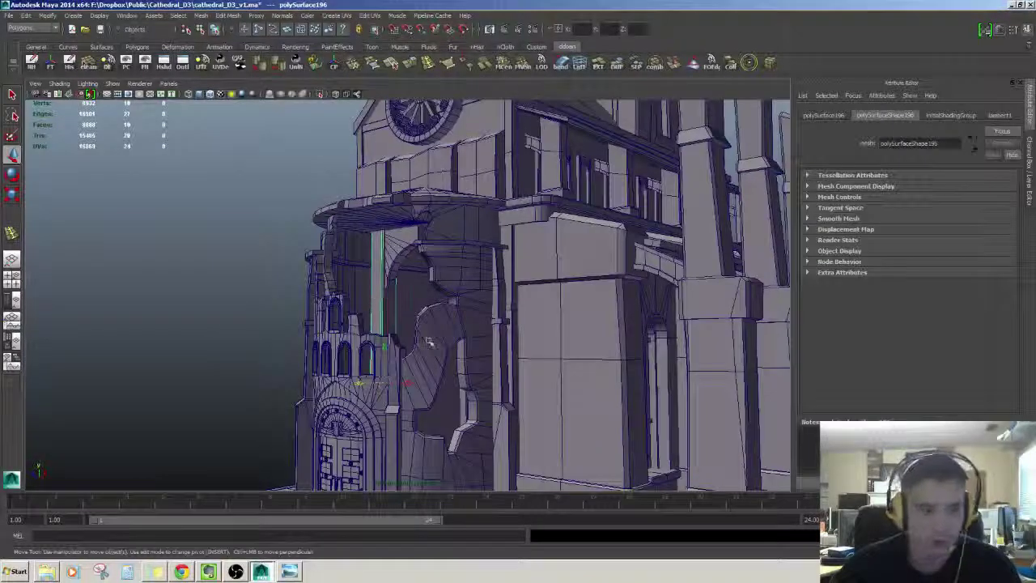
left_click_drag(581, 365, 507, 230, "alt")
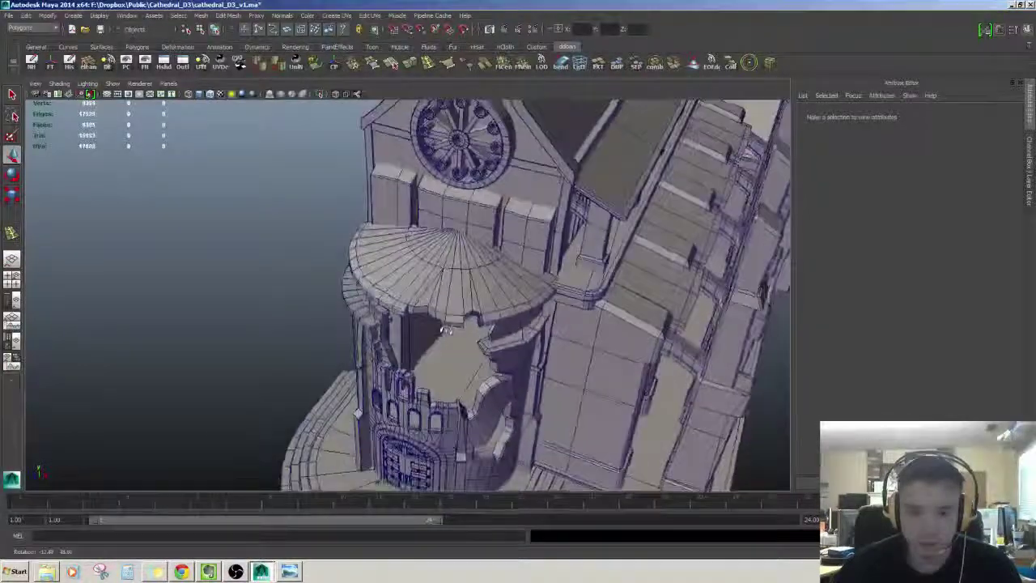
left_click(453, 316)
right_click_drag(442, 323, 439, 384, "alt")
left_click_drag(440, 384, 353, 292, "alt")
middle_click_drag(353, 291, 354, 330, "alt")
Step: Delete the horizontal edge loop around the middle of the pillar nearer the doorway
left_click(354, 330)
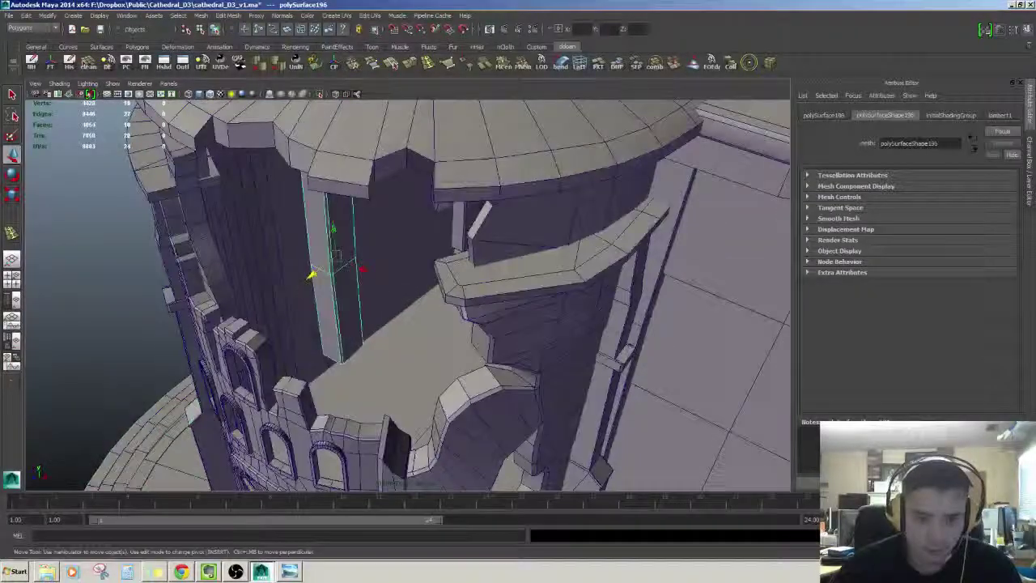
key("F9")
left_click_drag(378, 390, 396, 322)
left_click_drag(340, 290, 331, 301, "alt")
left_click(332, 301)
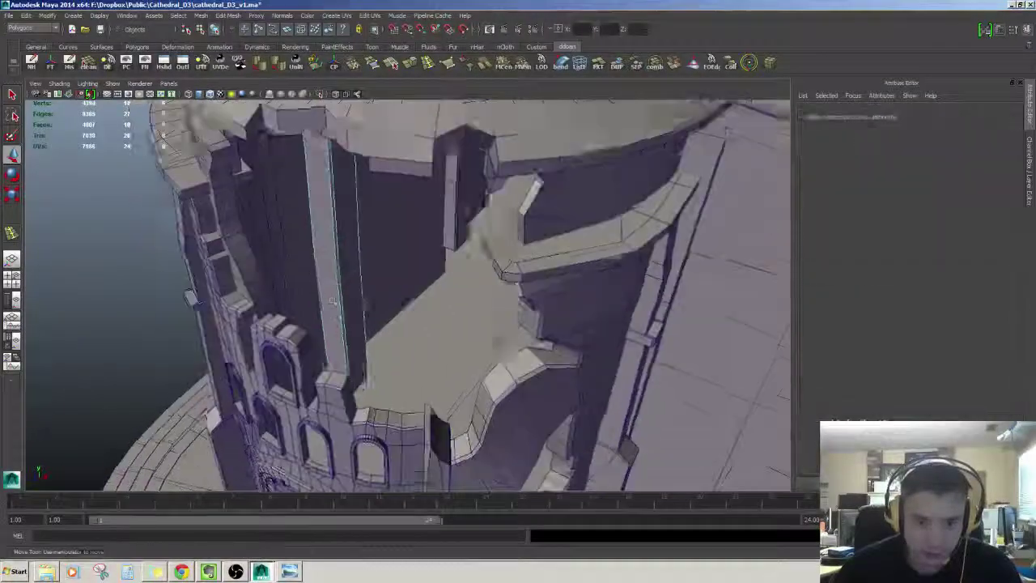
left_click(336, 257)
left_click(413, 247)
Step: Select the rear inner pillar and delete its horizontal middle edge loop
left_click_drag(412, 247, 432, 257, "alt")
left_click(431, 272)
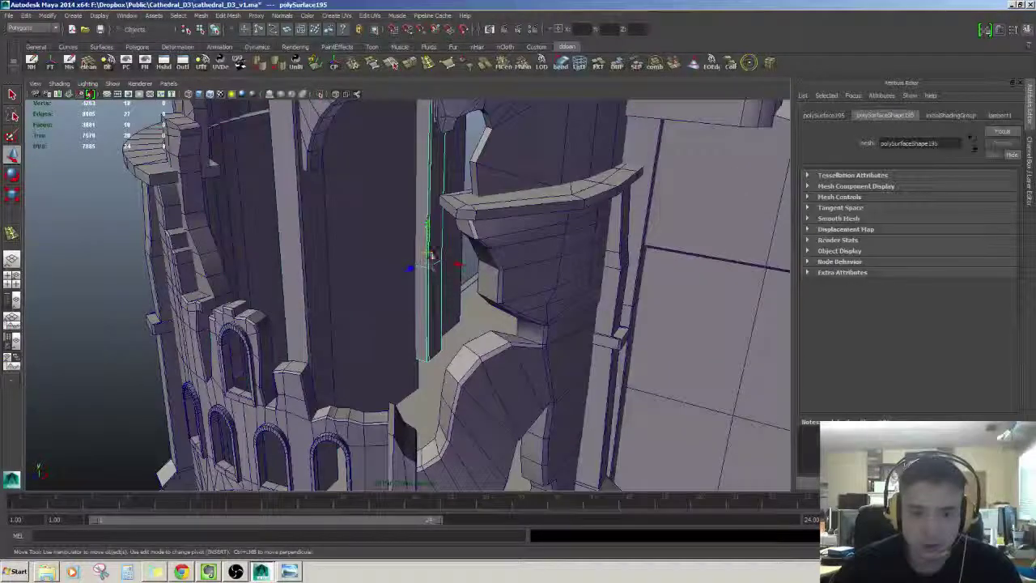
right_click_drag(433, 254, 433, 227)
double_click(429, 277)
key("ctrl+Delete")
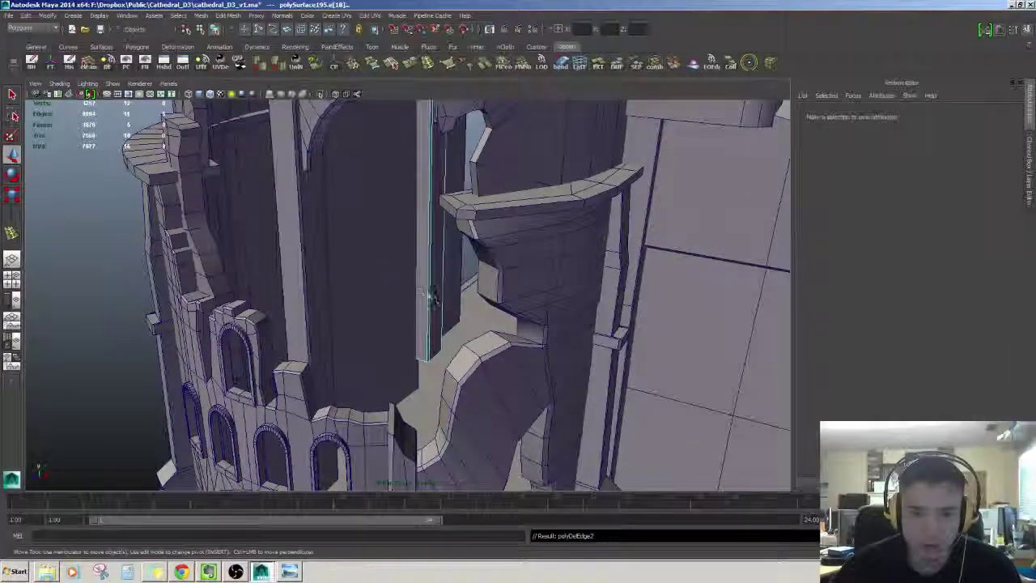
Step: Select the top vertices of the pillar nearer the doorway and adjust them to meet the roof's underside beside its brace
scroll(433, 296, "down", 5)
left_click_drag(433, 296, 374, 296, "alt")
left_click(389, 303)
left_click(372, 308)
scroll(374, 295, "up", 3)
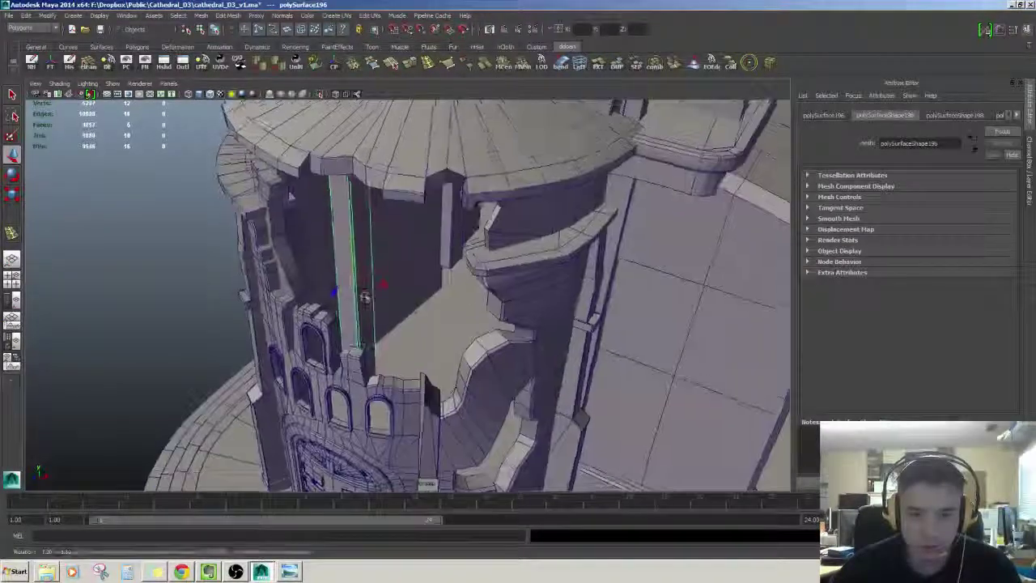
right_click_drag(341, 243, 304, 244)
left_click_drag(323, 267, 320, 295, "alt")
left_click_drag(318, 343, 378, 340)
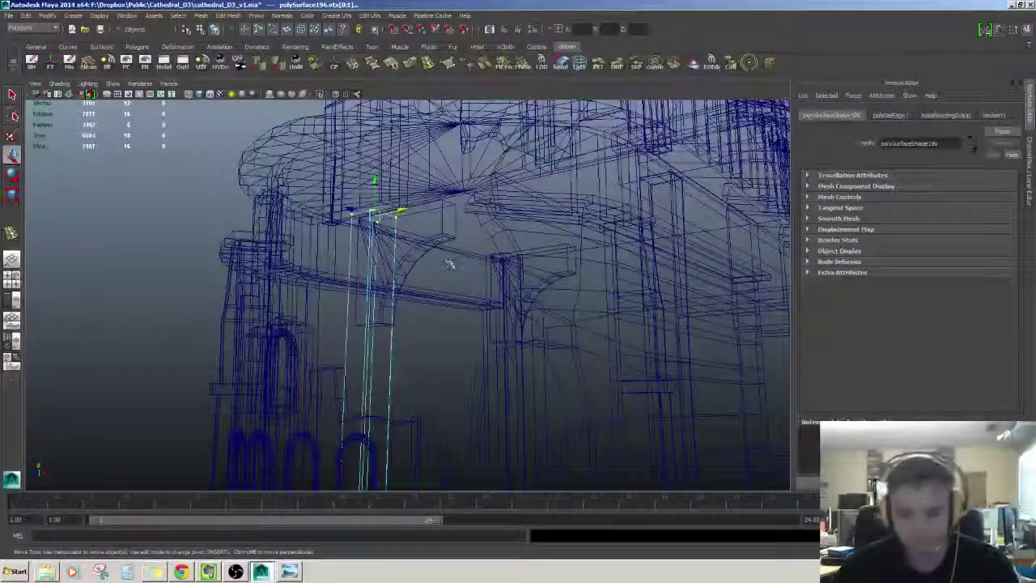
key("5")
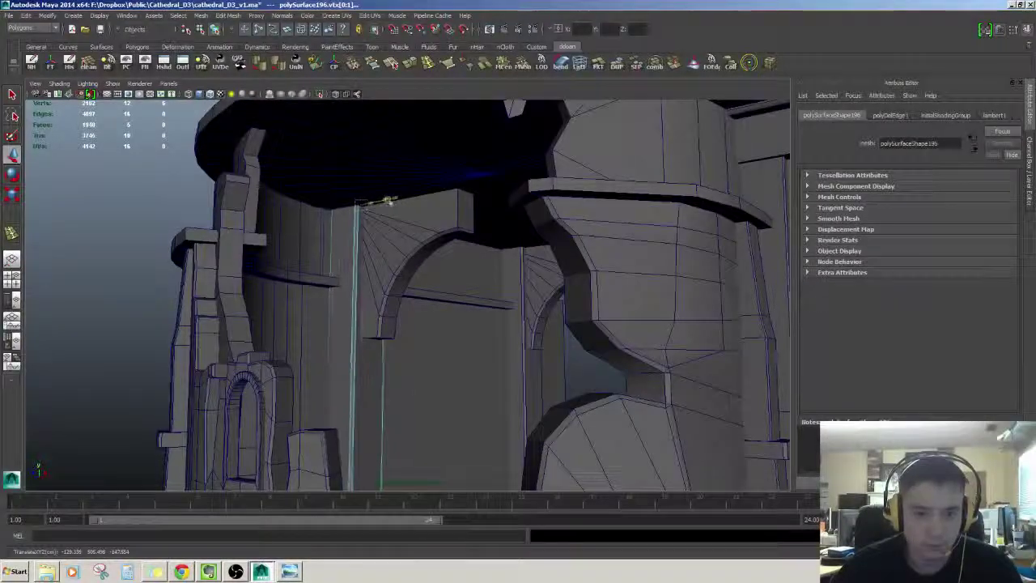
left_click_drag(387, 202, 365, 264, "alt")
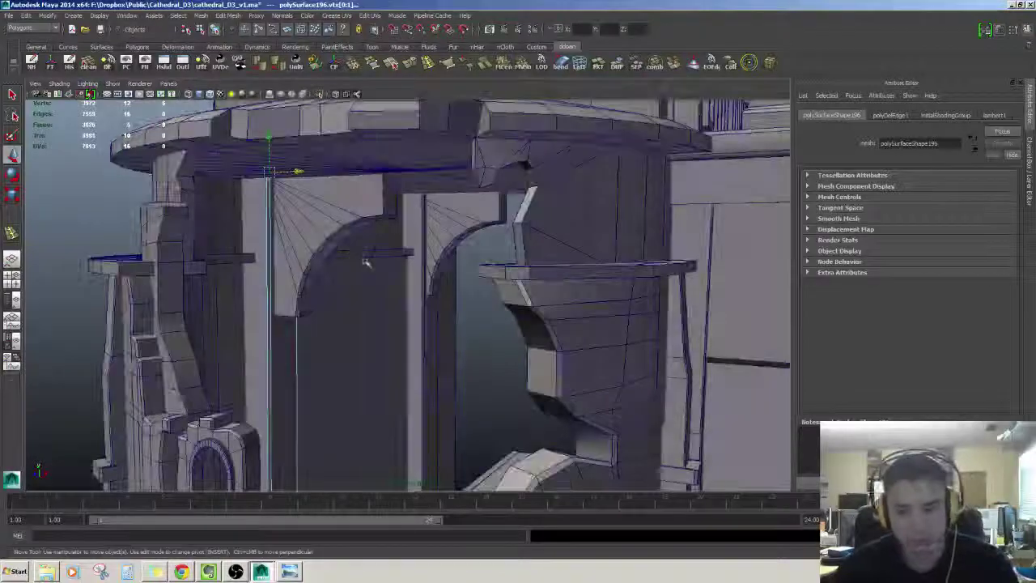
Step: Select the base vertices of the rear inner pillar and move them down to the floor
right_click_drag(365, 264, 454, 277, "alt")
left_click(438, 263)
mouse_move(453, 277)
left_mouse_down("alt")
mouse_move(441, 263)
mouse_move(464, 264)
mouse_move(457, 279)
left_mouse_up("alt")
left_click(423, 266)
middle_click_drag(457, 279, 456, 303, "alt")
right_click_drag(455, 303, 443, 284, "alt")
left_click_drag(443, 284, 356, 247, "alt")
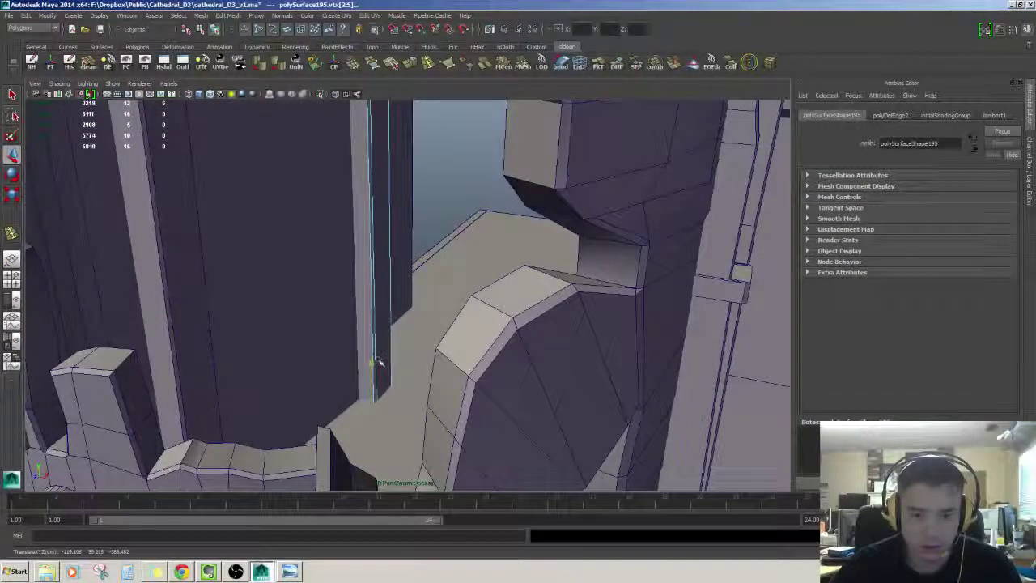
right_click_drag(380, 340, 407, 280, "alt")
mouse_move(407, 280)
left_mouse_down("alt")
mouse_move(418, 305)
mouse_move(409, 285)
left_mouse_up("alt")
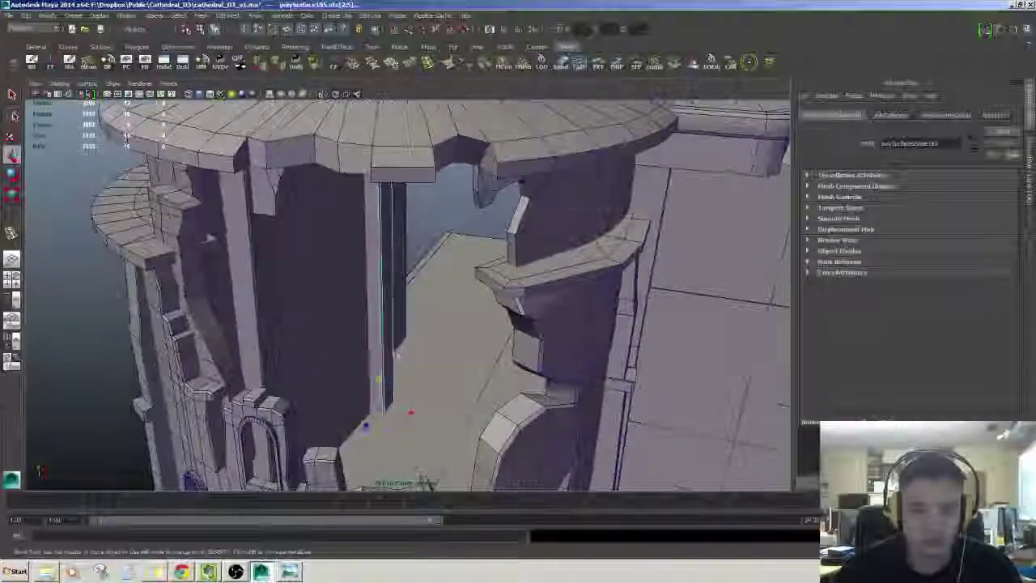
left_click_drag(379, 380, 421, 284, "alt")
key("Delete")
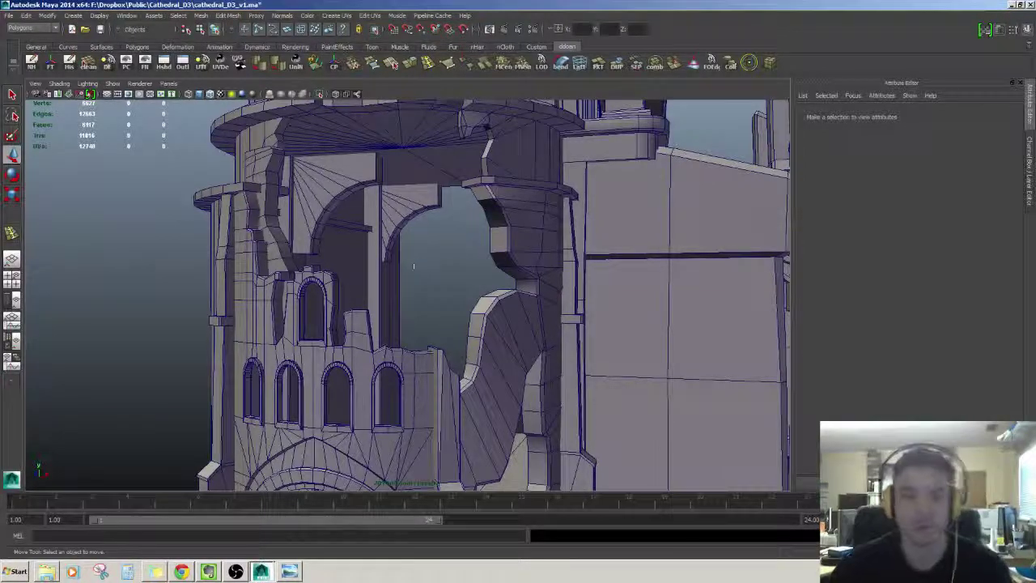
Step: Inspect how the rear inner pillar's arched brace sits inside the broken entrance tower
left_click(411, 200)
left_click(416, 216)
key("f")
right_click_drag(421, 227, 364, 235, "alt")
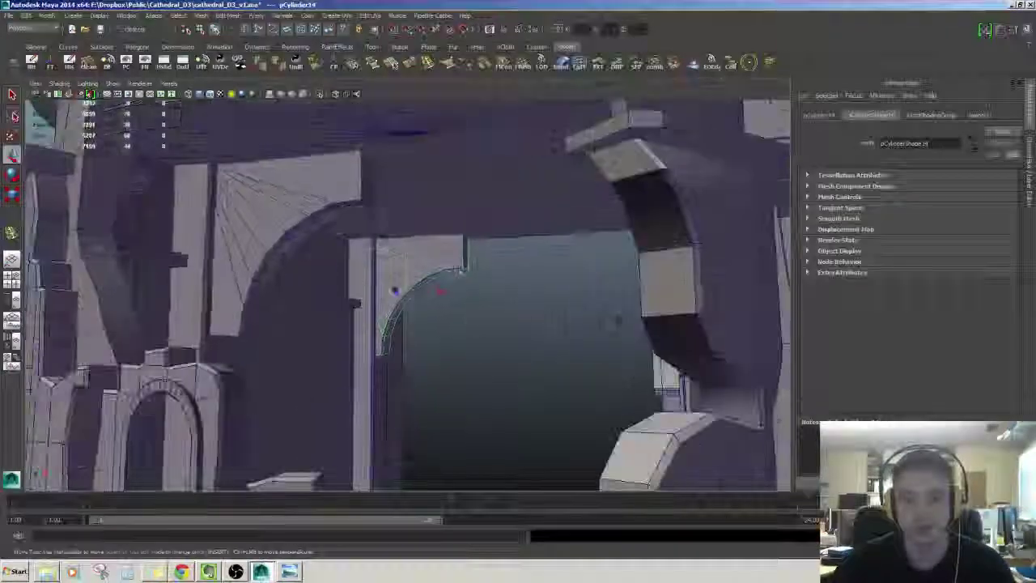
right_click_drag(461, 271, 393, 324, "alt")
left_click(461, 291)
left_click_drag(393, 388, 381, 292, "alt")
left_click(407, 289)
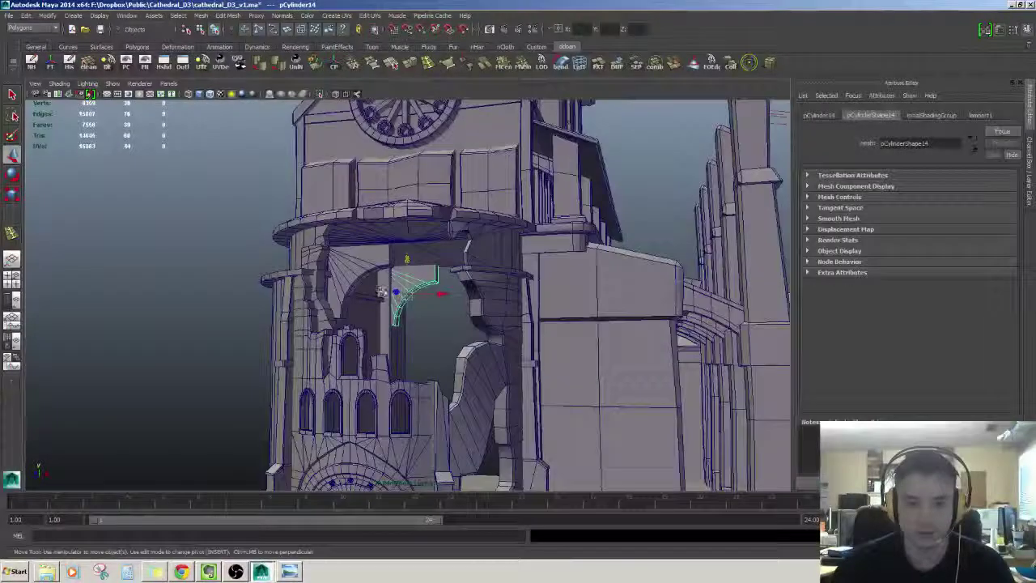
right_click_drag(380, 293, 324, 297, "alt")
key("Delete")
left_click_drag(291, 300, 240, 305, "alt")
right_click_drag(240, 305, 286, 319, "alt")
left_click_drag(287, 319, 315, 329, "alt")
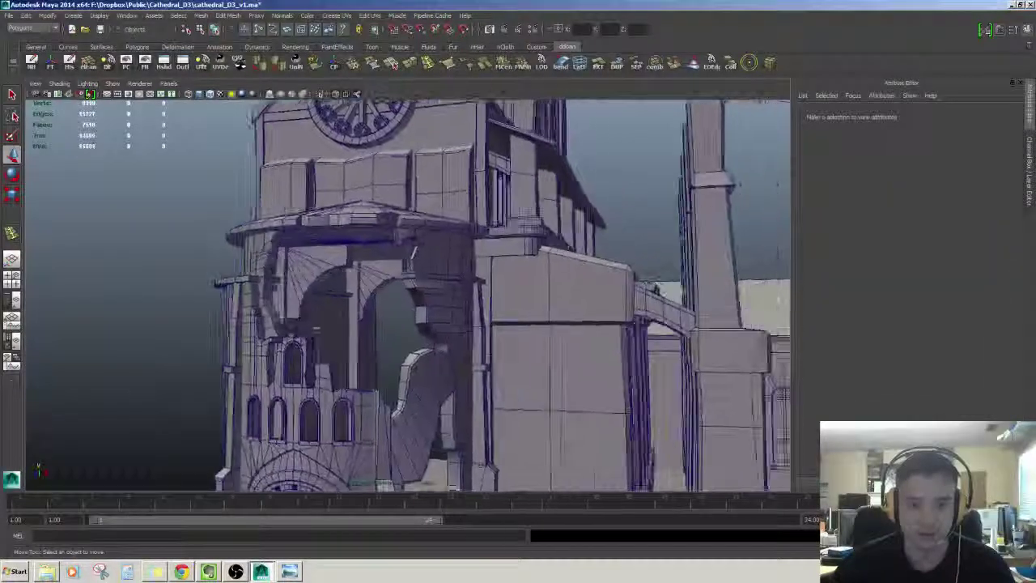
Step: Select the top vertices of the narrow slab behind the curved entrance wall and adjust their height to meet the adjoining wall's top
left_click_drag(412, 249, 434, 256, "alt")
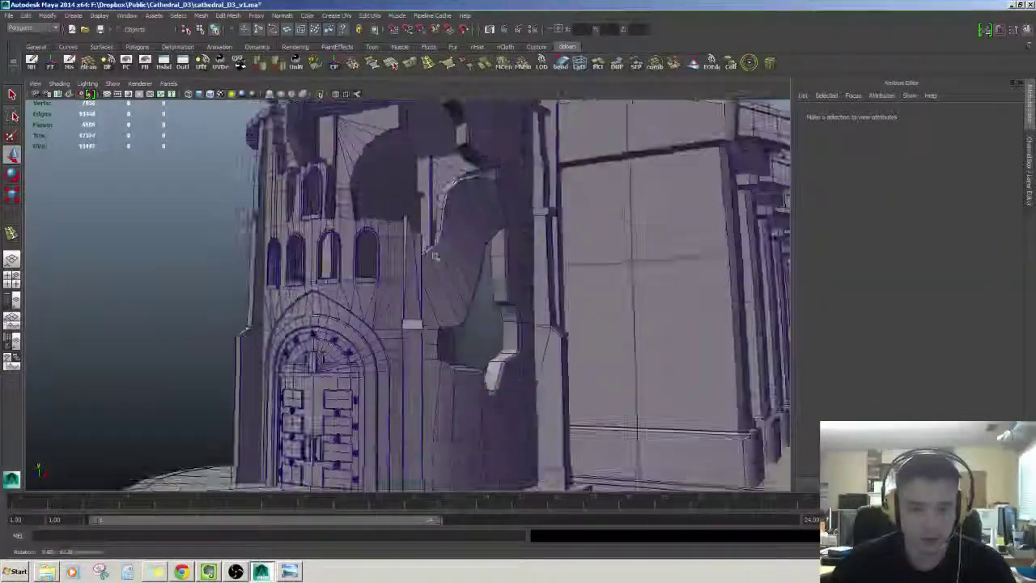
right_click_drag(435, 255, 417, 254, "alt")
left_click_drag(416, 254, 530, 285, "alt")
right_click_drag(530, 285, 584, 304, "alt")
left_click(356, 252)
left_click(298, 243)
left_click_drag(298, 243, 382, 250, "alt")
right_click_drag(382, 250, 352, 250)
left_click_drag(429, 171, 343, 208)
middle_click_drag(382, 158, 430, 216, "alt")
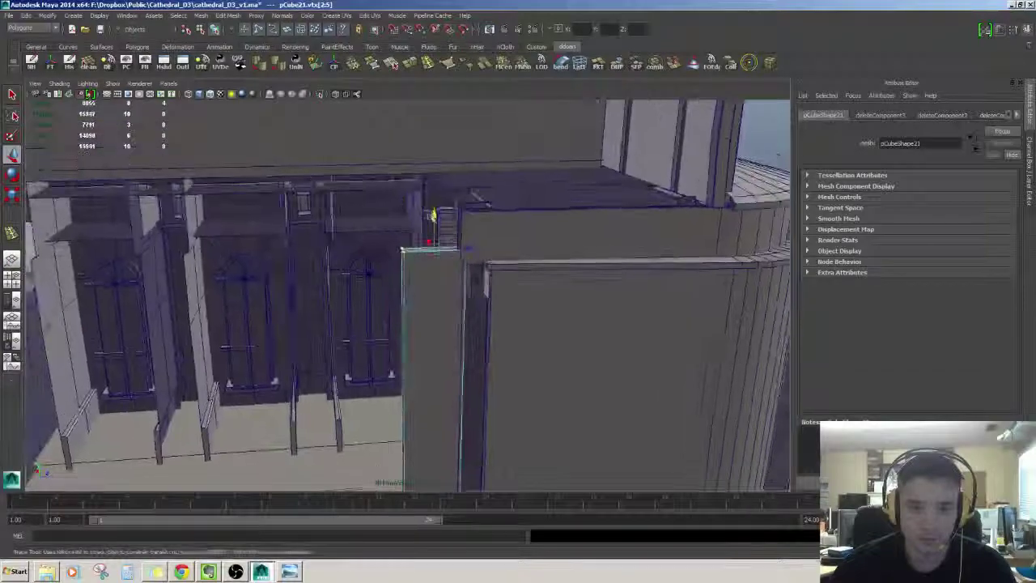
left_click_drag(433, 214, 425, 262)
Step: Delete the top face of the narrow slab
right_click_drag(424, 262, 425, 296)
left_click(437, 233)
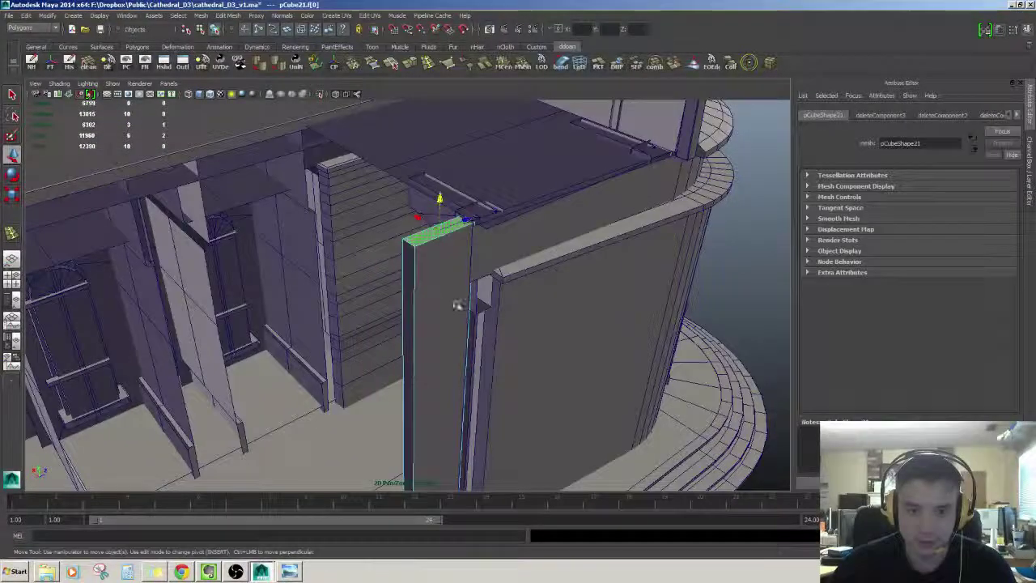
key("Delete")
Step: Select the narrow slab's base vertices and position them on the floor
scroll(455, 306, "down", 4)
left_click_drag(455, 327, 422, 284, "alt")
scroll(420, 295, "up", 4)
left_click_drag(511, 415, 512, 415)
scroll(453, 348, "down", 4)
left_click_drag(429, 323, 735, 334, "alt")
scroll(437, 344, "up", 4)
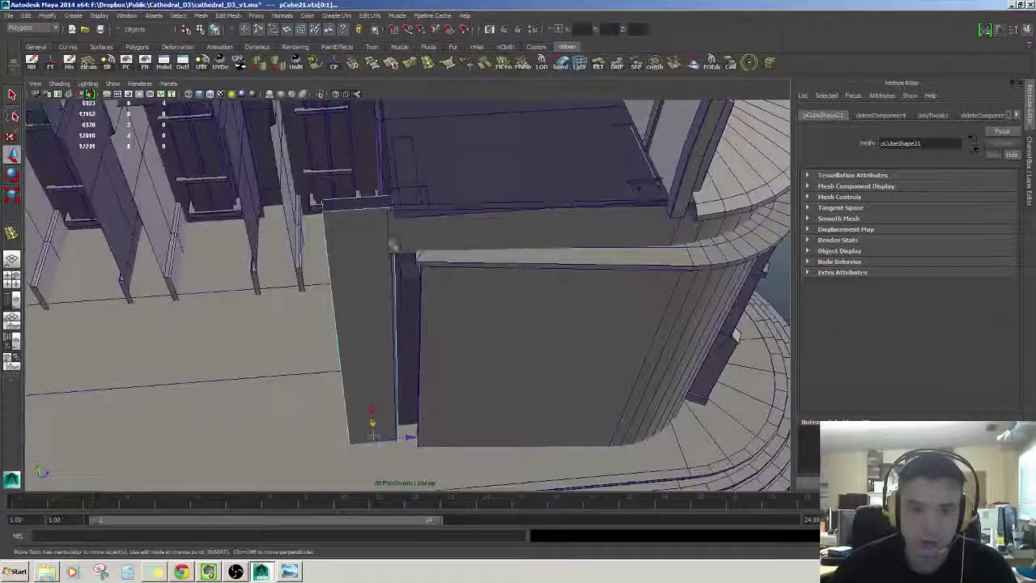
Step: Select the four vertices at the slab's end beside the curved entrance wall and move them in to meet that wall
left_click_drag(431, 238, 442, 203, "alt")
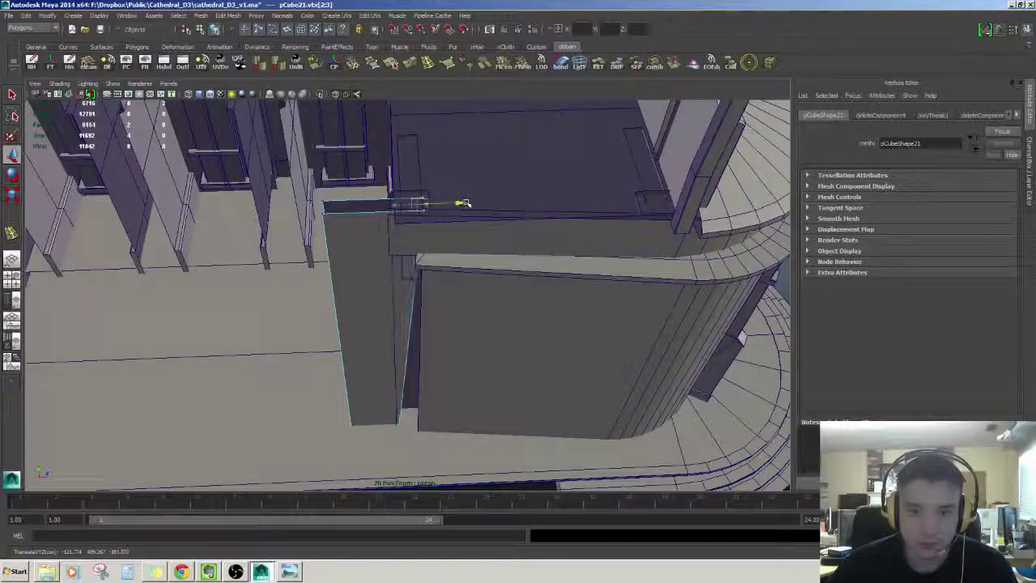
left_click_drag(453, 363, 450, 351, "alt")
key("4")
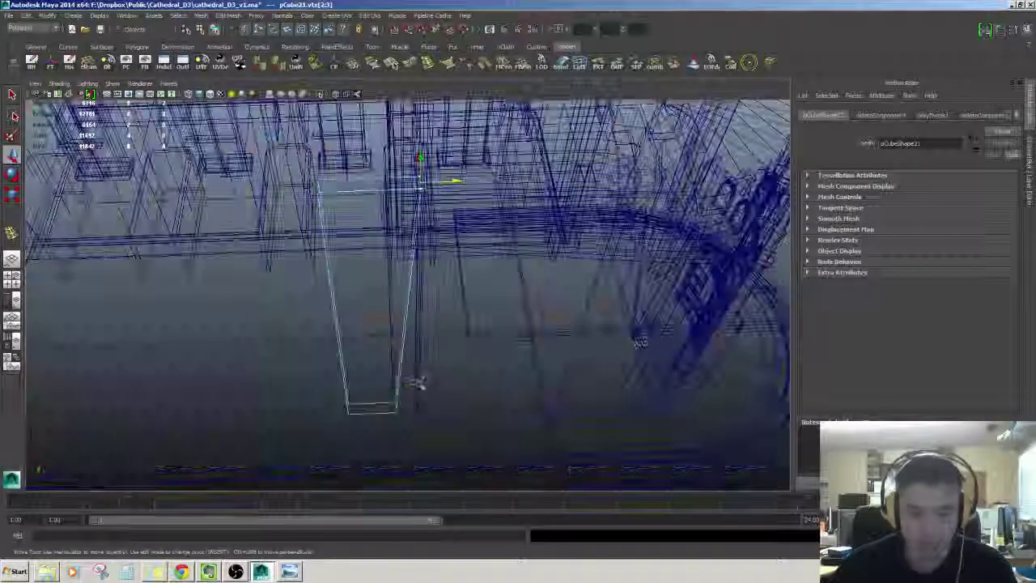
left_click_drag(390, 384, 459, 433)
key("5")
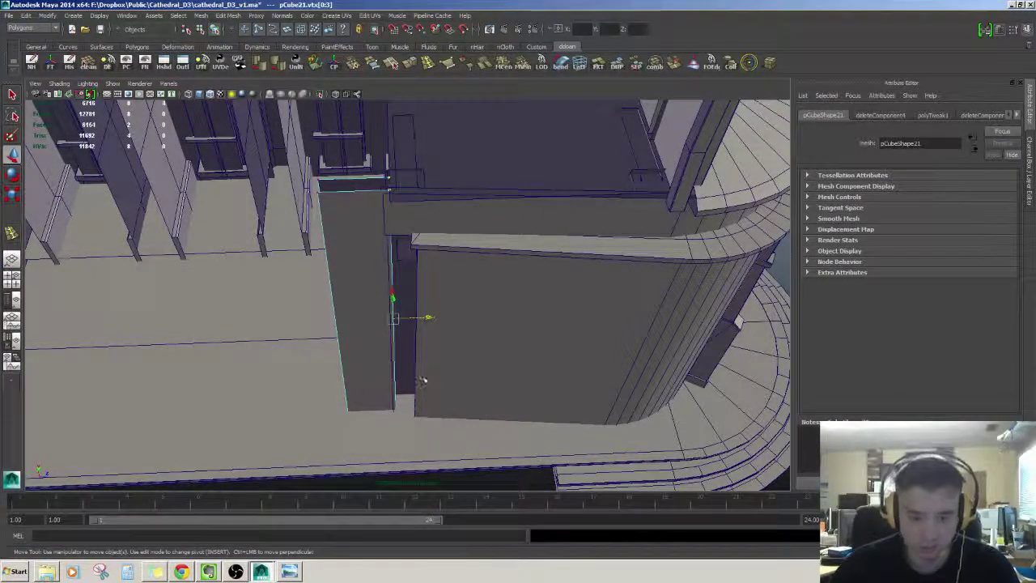
key("4")
key("5")
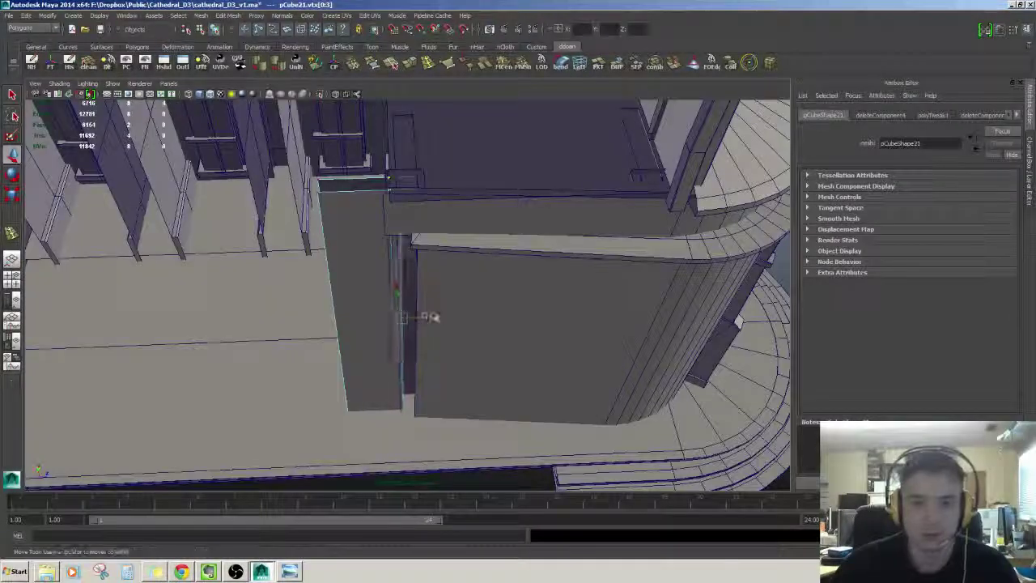
right_click_drag(452, 317, 420, 315, "alt")
Step: Select the four vertices at the slab's opposite end and pull them back along the platform to form a long side wall
left_click_drag(420, 316, 420, 253, "alt")
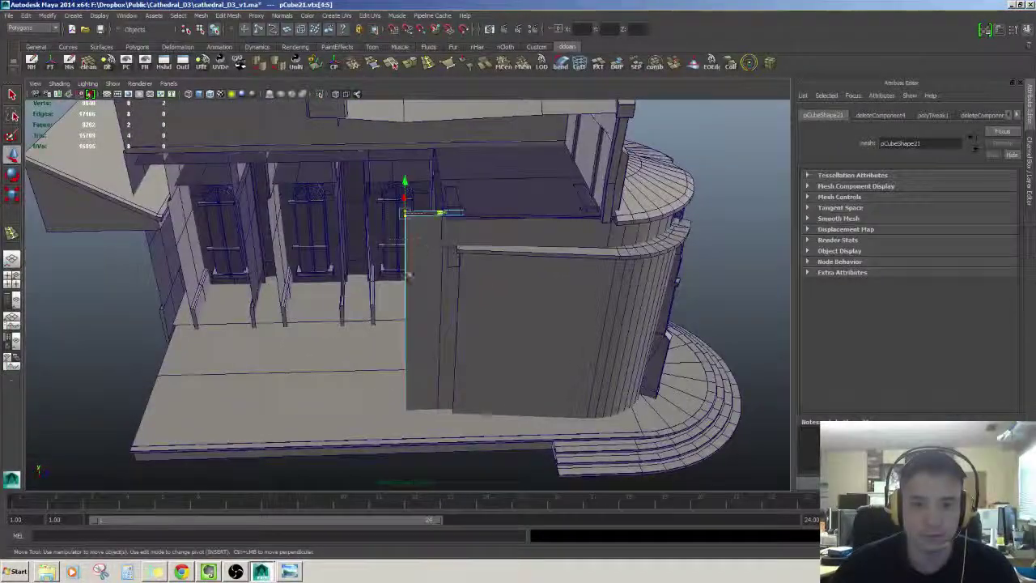
key("4")
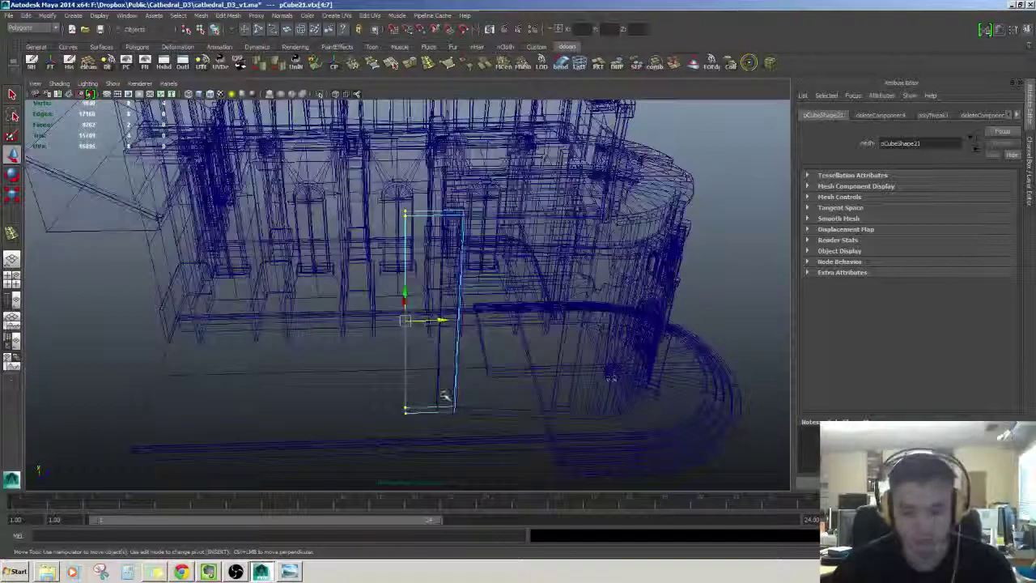
key("5")
left_click_drag(438, 318, 351, 356)
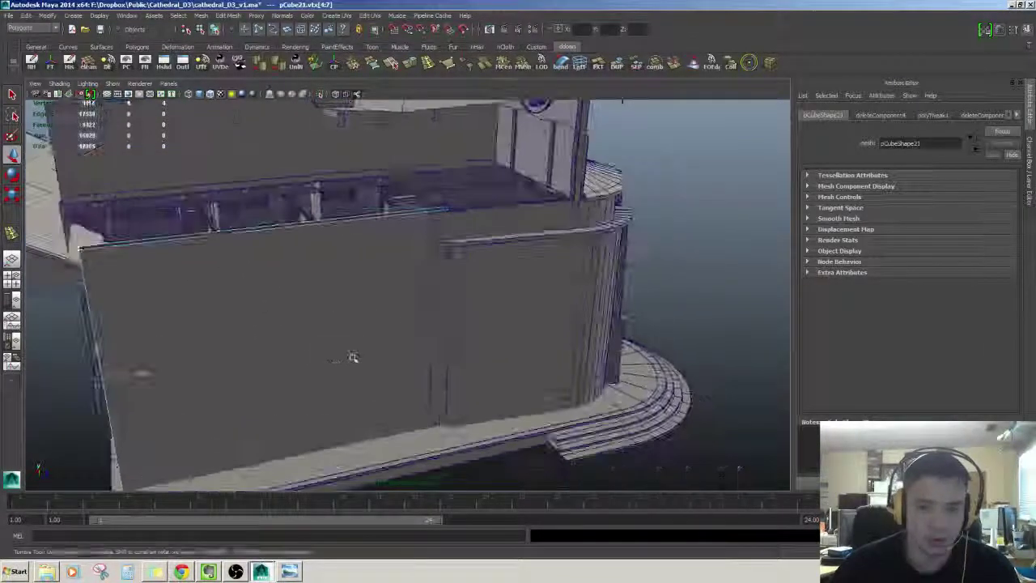
left_click(689, 273)
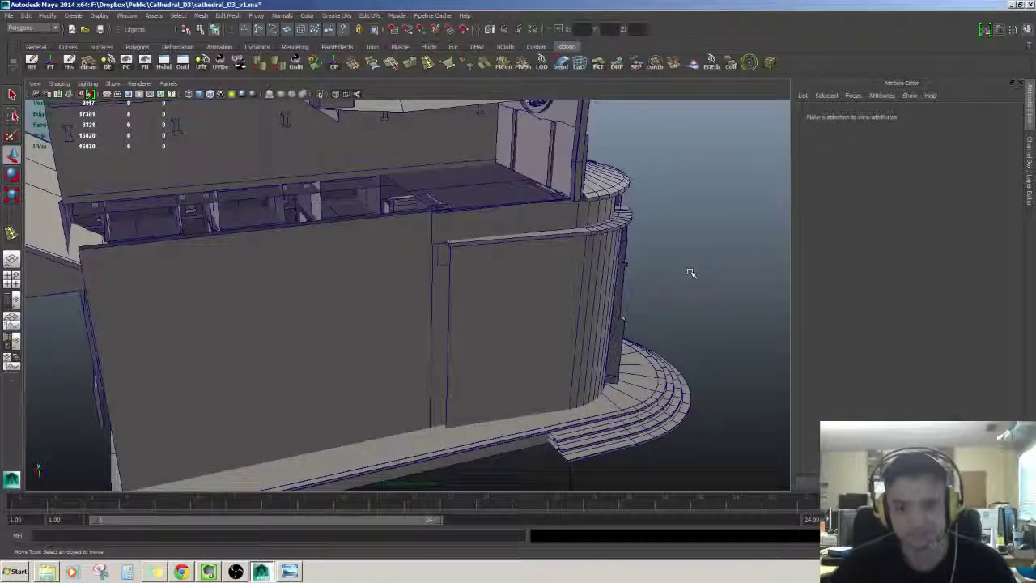
left_click_drag(689, 272, 527, 319, "alt")
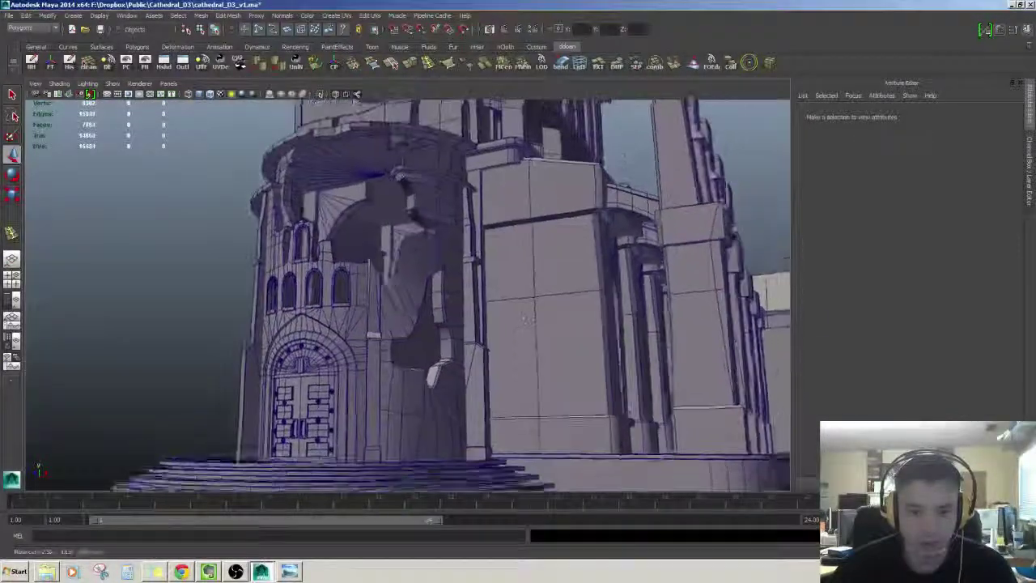
Step: Duplicate the rear inner pillar with its arched brace and move the copies further back along the side wall
left_click(392, 303)
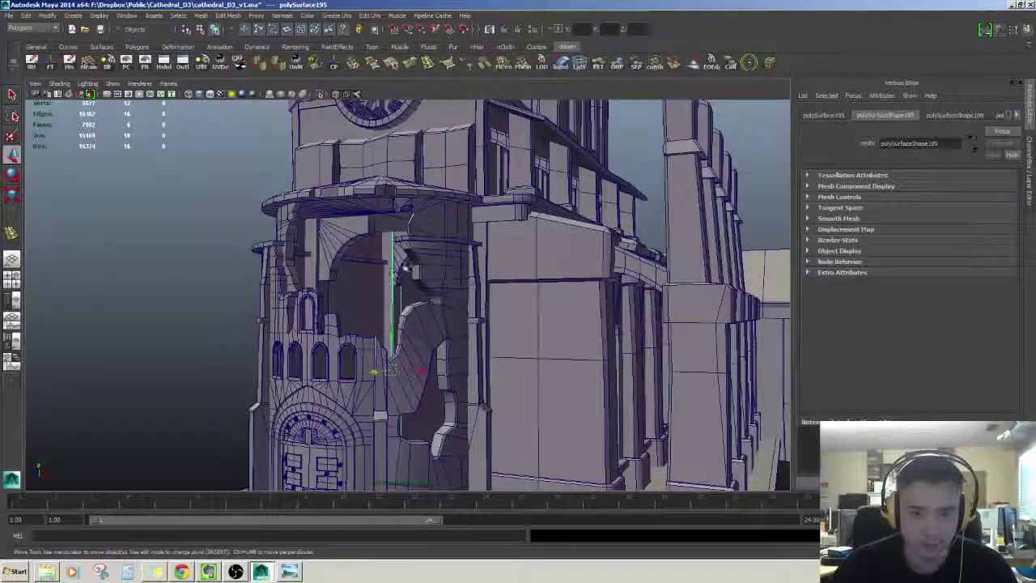
scroll(392, 307, "up", 5)
middle_click_drag(391, 307, 397, 364, "alt")
left_click_drag(397, 364, 454, 326, "alt")
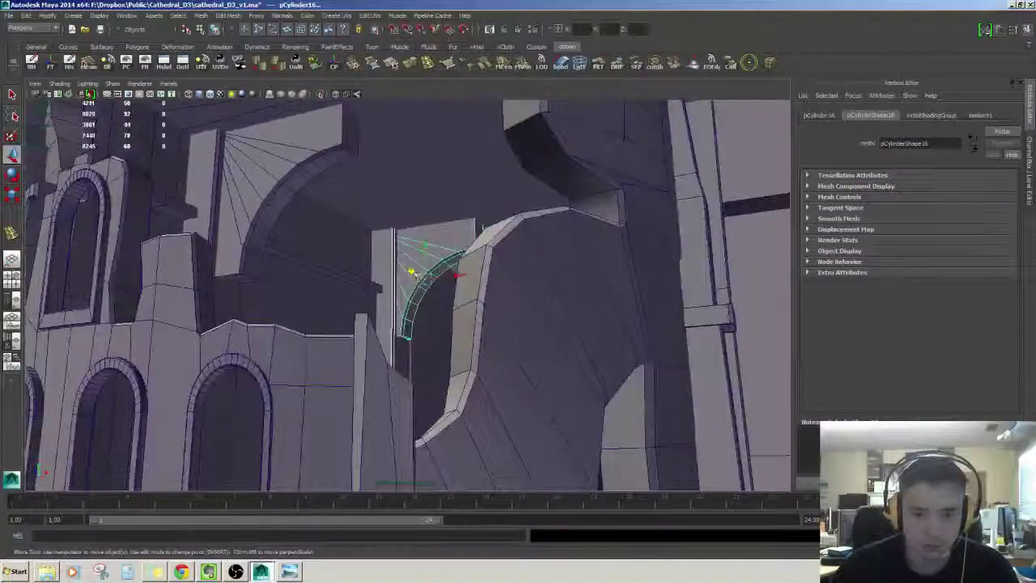
right_click_drag(476, 305, 453, 340, "alt")
left_click_drag(453, 339, 530, 374, "alt")
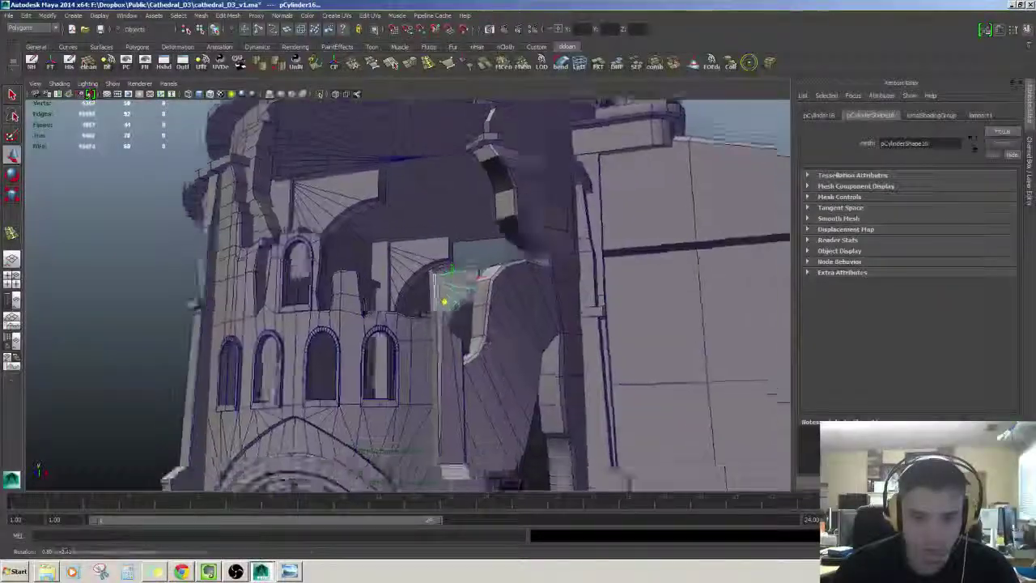
right_click_drag(530, 374, 459, 349, "alt")
mouse_move(458, 350)
left_mouse_down("alt")
mouse_move(460, 361)
mouse_move(443, 362)
left_mouse_up("alt")
left_click(347, 377)
right_click_drag(347, 377, 341, 389, "alt")
left_click_drag(341, 389, 354, 368, "alt")
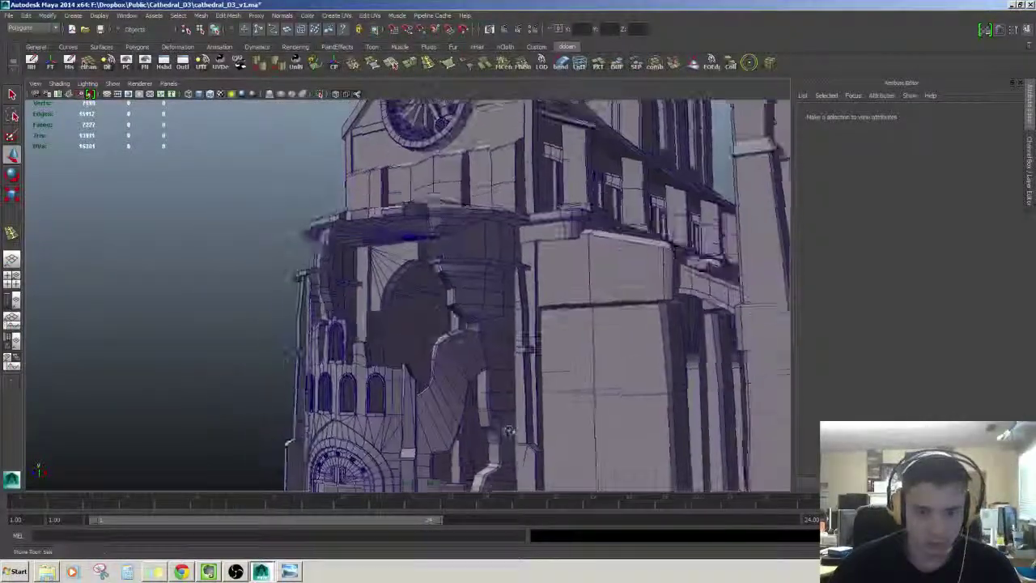
Step: Select the long side wall's top vertices and raise the wall up to the base of the upper windows
left_click_drag(502, 387, 585, 339, "alt")
left_click(453, 319)
left_click_drag(517, 325, 478, 396, "alt")
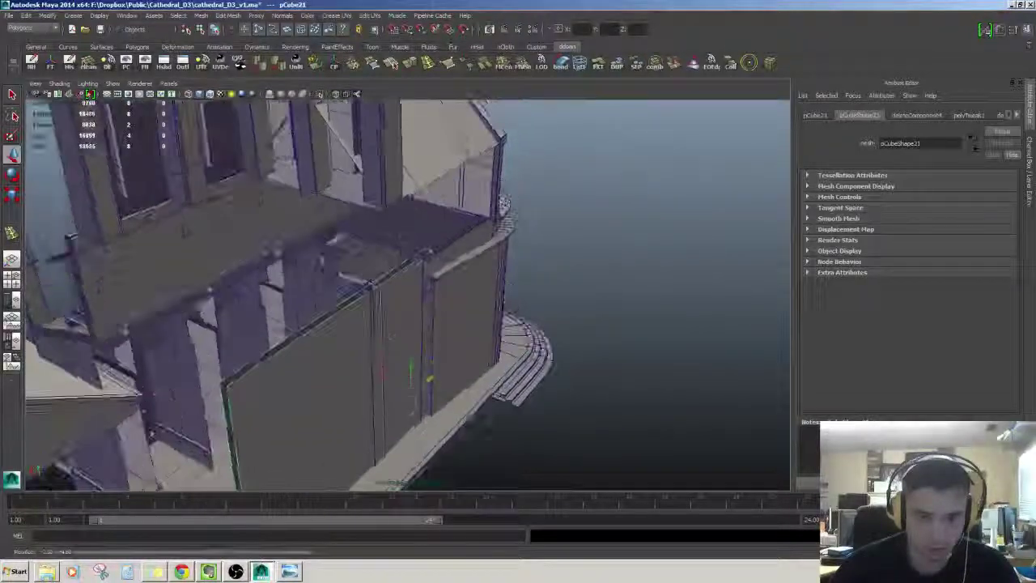
left_click(396, 236)
left_click_drag(396, 236, 411, 241, "alt")
left_click(398, 344)
left_click_drag(398, 343, 360, 298, "alt")
key("w")
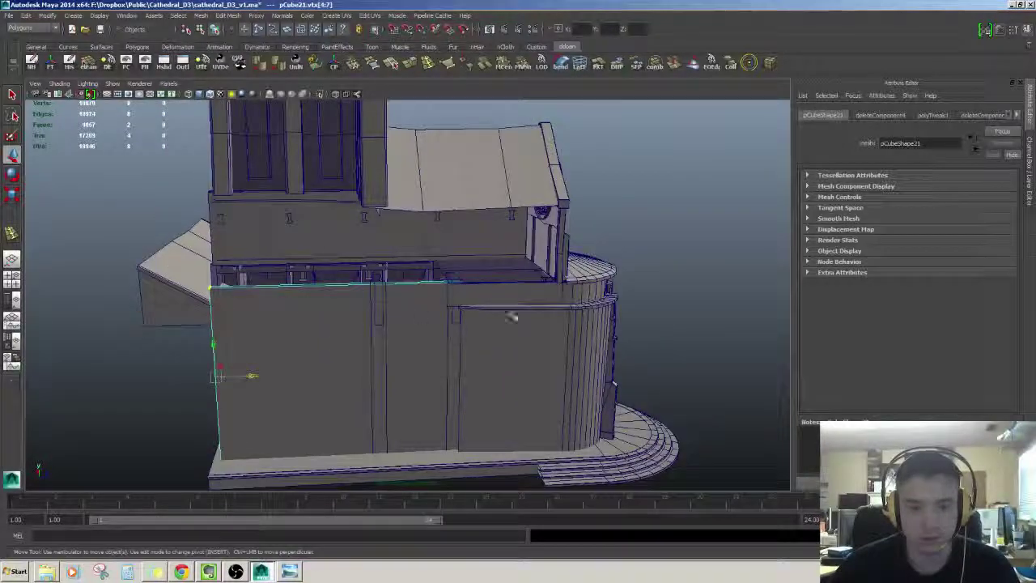
left_click_drag(511, 315, 183, 258)
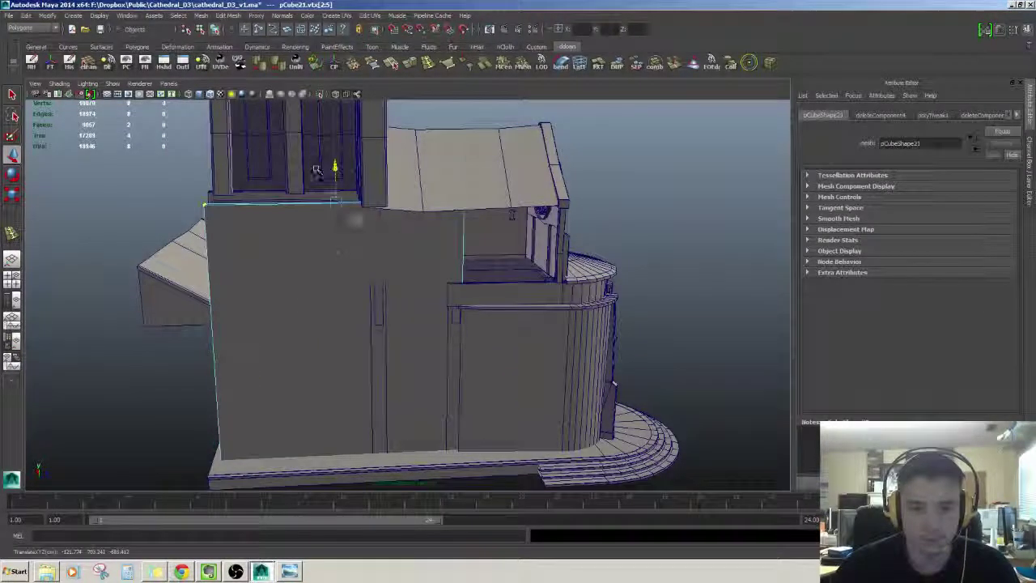
left_click_drag(316, 171, 494, 304, "alt")
left_click(227, 225)
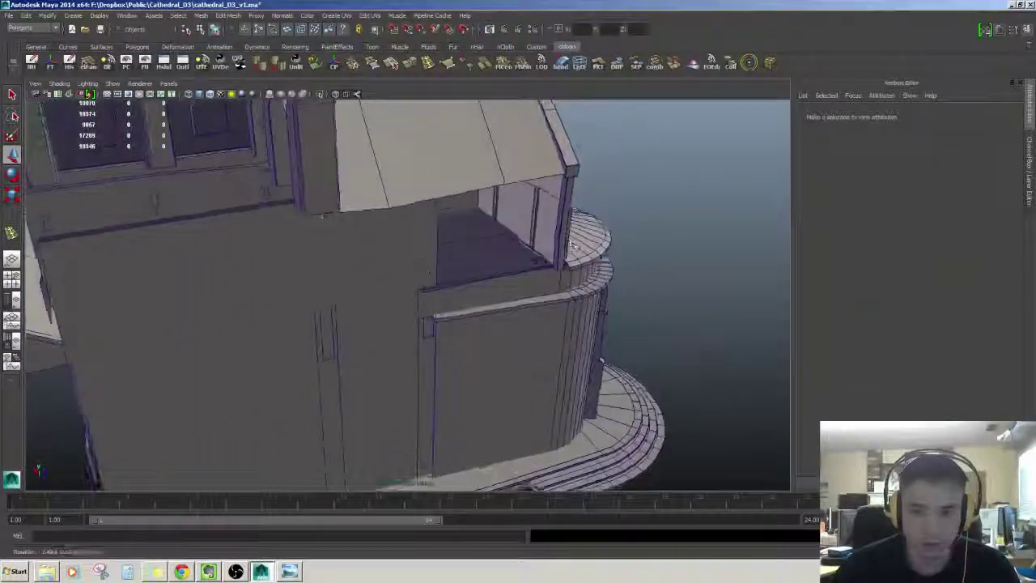
Step: Add a flat ceiling slab over the interior corridor and set its height at the tops of the arched braces
left_click(571, 243)
left_click_drag(572, 242, 451, 350, "alt")
left_click(478, 293)
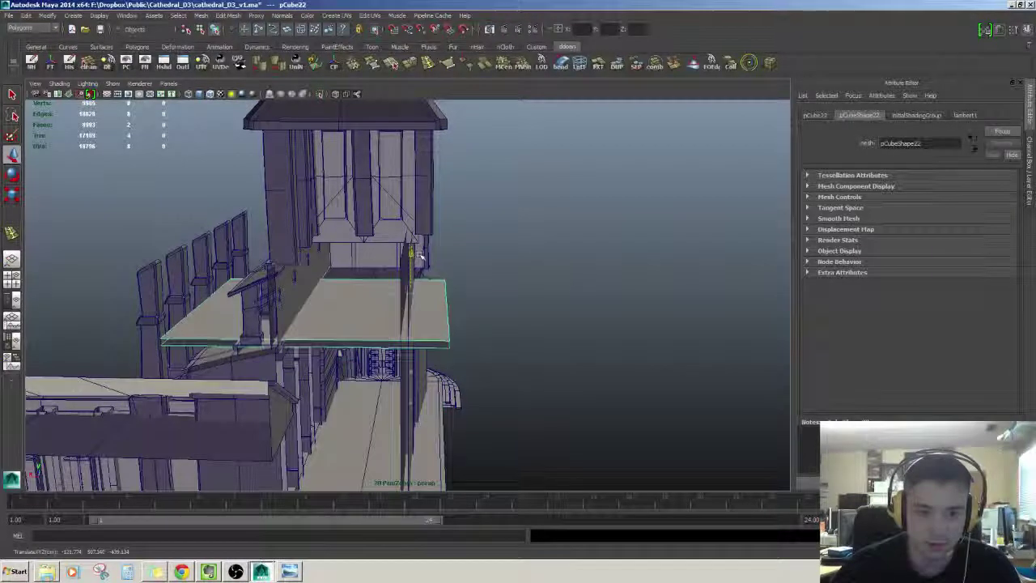
mouse_move(420, 256)
left_mouse_down("alt")
mouse_move(409, 243)
mouse_move(429, 335)
mouse_move(446, 282)
mouse_move(471, 289)
mouse_move(432, 262)
left_mouse_up("alt")
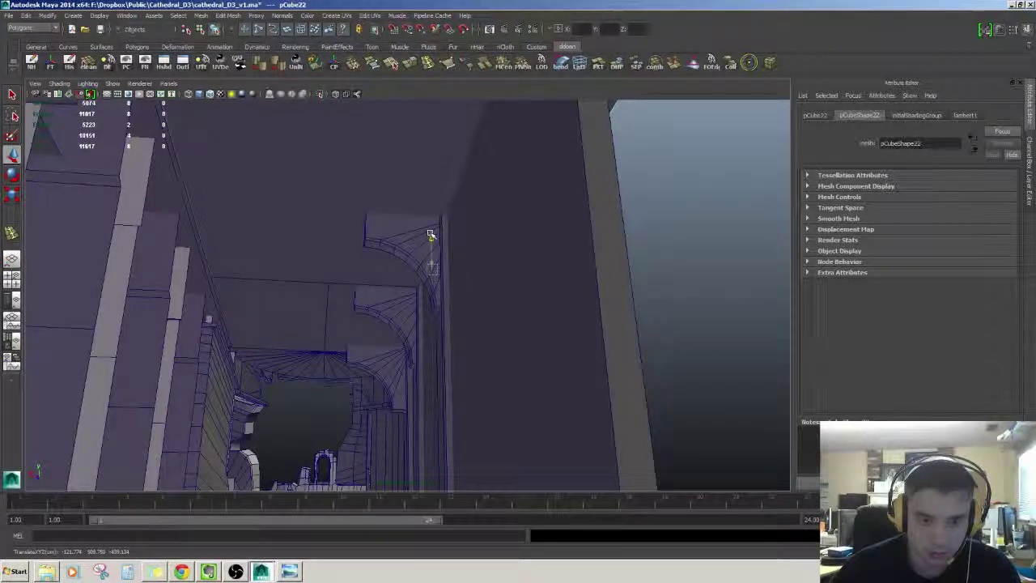
left_click_drag(429, 234, 415, 257, "alt")
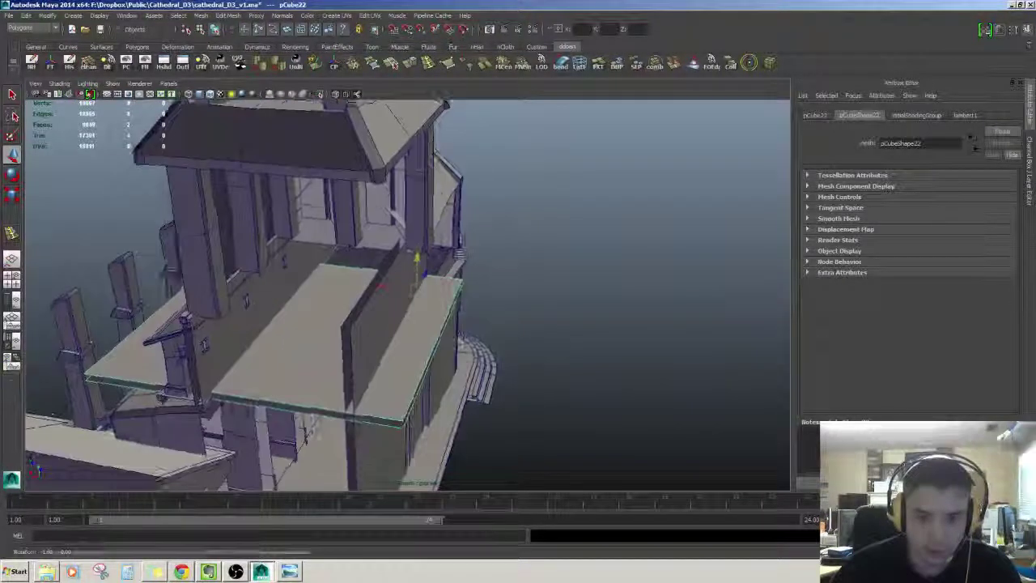
Step: Move the ceiling slab's side vertices inward so it fits between the corridor's two side walls
key("F9")
left_click_drag(428, 312, 441, 279, "alt")
left_click_drag(441, 243, 528, 463)
left_click_drag(477, 348, 212, 279, "alt")
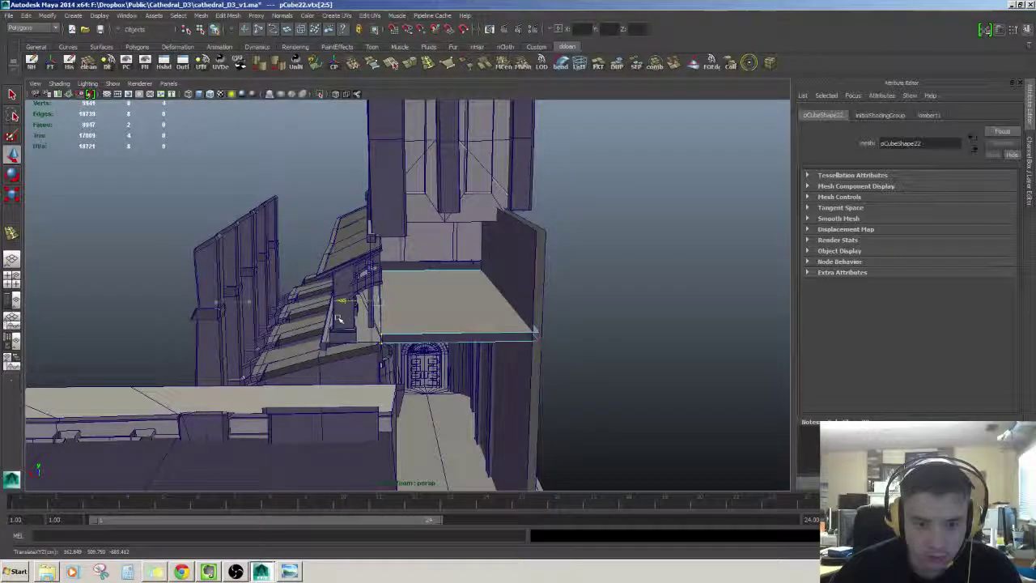
mouse_move(337, 318)
left_mouse_down("alt")
mouse_move(397, 351)
mouse_move(497, 354)
mouse_move(461, 348)
left_mouse_up("alt")
left_click(367, 325)
Step: Duplicate the horizontal trim crossing the gable at the rose window and lower the copy into the entrance tower
left_click_drag(346, 262, 485, 328, "alt")
scroll(349, 275, "down", 5)
scroll(485, 328, "up", 5)
left_click(398, 149)
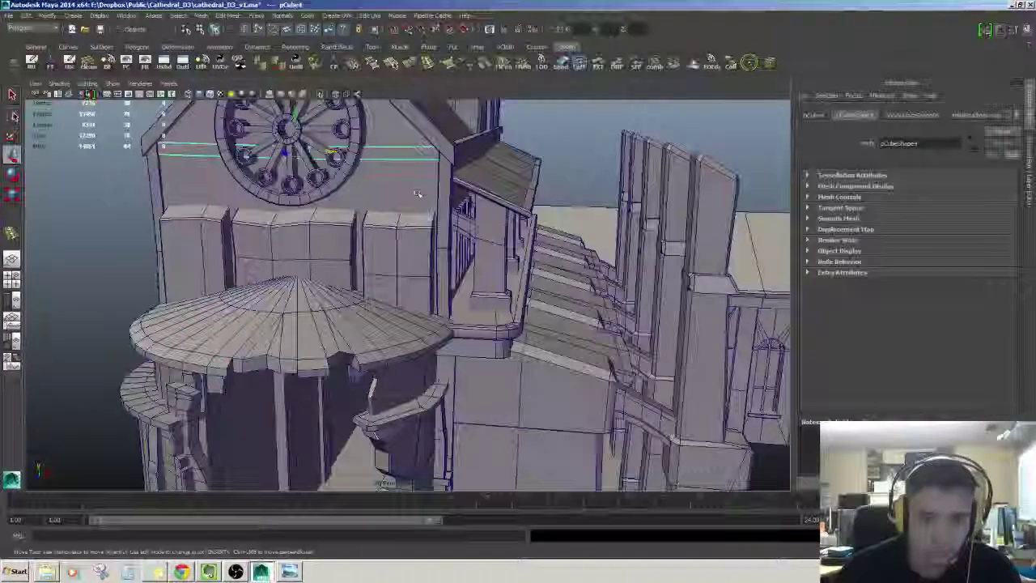
scroll(418, 194, "down", 4)
left_click_drag(485, 284, 530, 315, "alt")
left_click(309, 160)
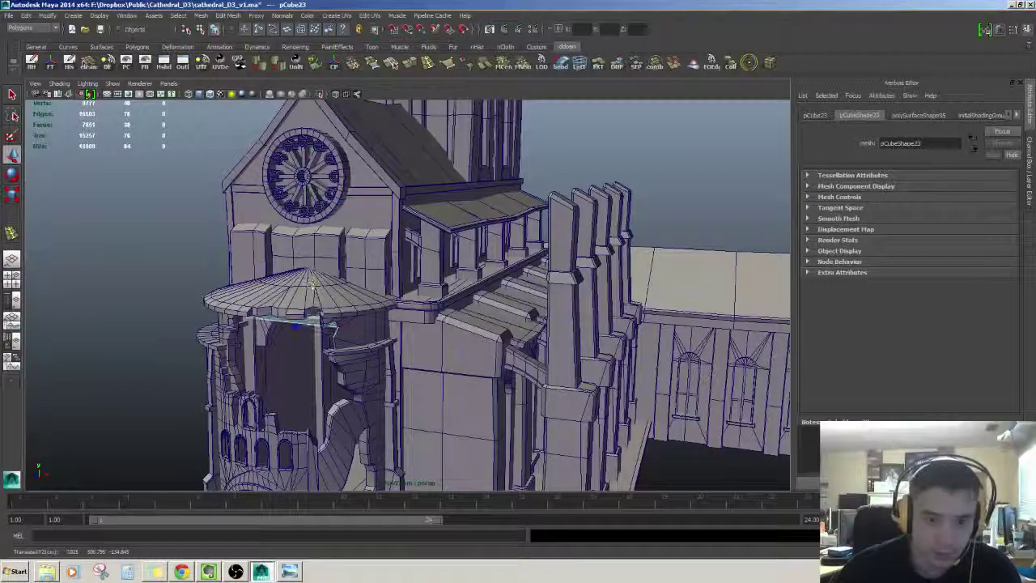
Step: Move the copied trim back inside the corridor and place it under the ceiling beside the arched brace's top
left_click_drag(296, 327, 346, 319, "alt")
key("f")
left_click_drag(377, 280, 608, 354, "alt")
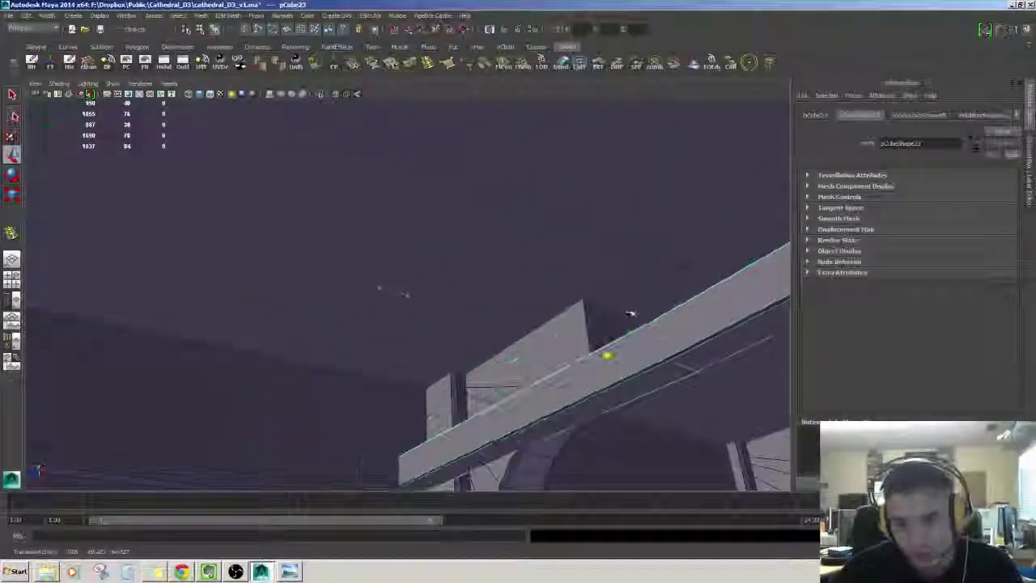
left_click_drag(502, 340, 446, 148, "alt")
key("f")
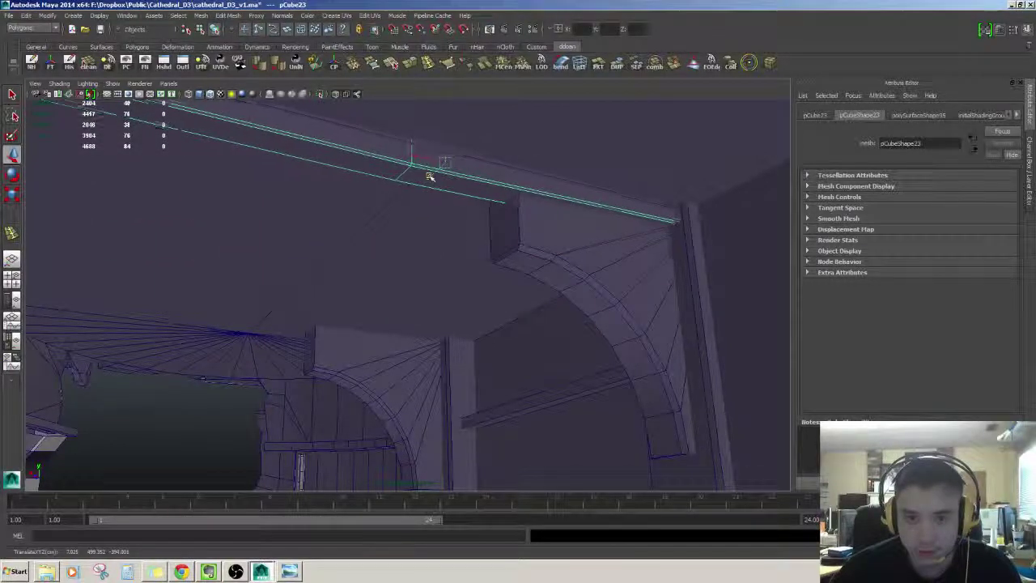
left_click_drag(436, 161, 518, 342, "alt")
left_click_drag(550, 344, 328, 251, "alt")
right_click_drag(328, 250, 226, 235, "alt")
left_click(717, 169)
Step: Examine the entrance tower and its interior through the broken wall from the front and side at several heights
left_click_drag(572, 352, 599, 317, "alt")
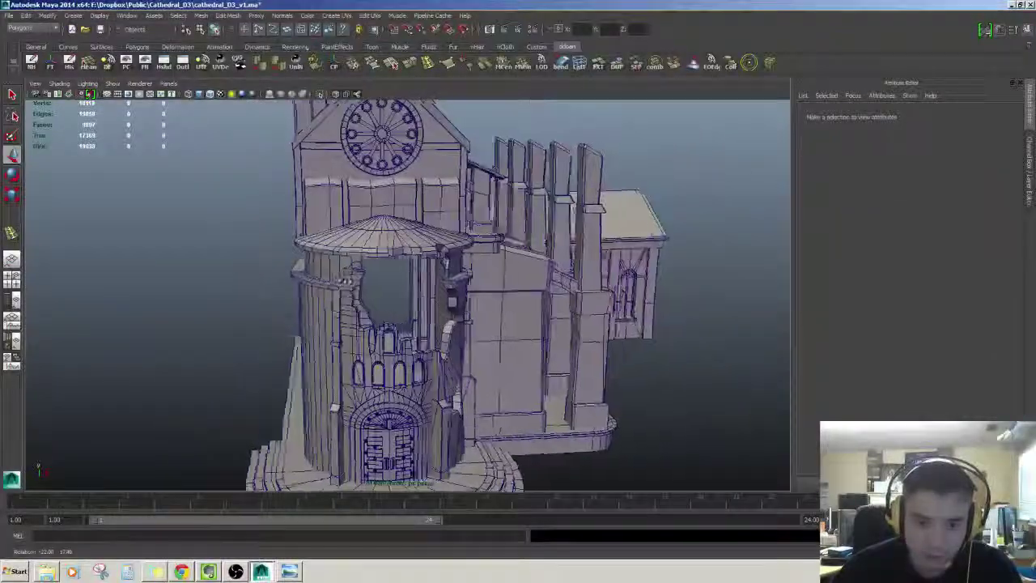
left_click_drag(325, 386, 351, 282, "alt")
right_click_drag(352, 282, 353, 277, "alt")
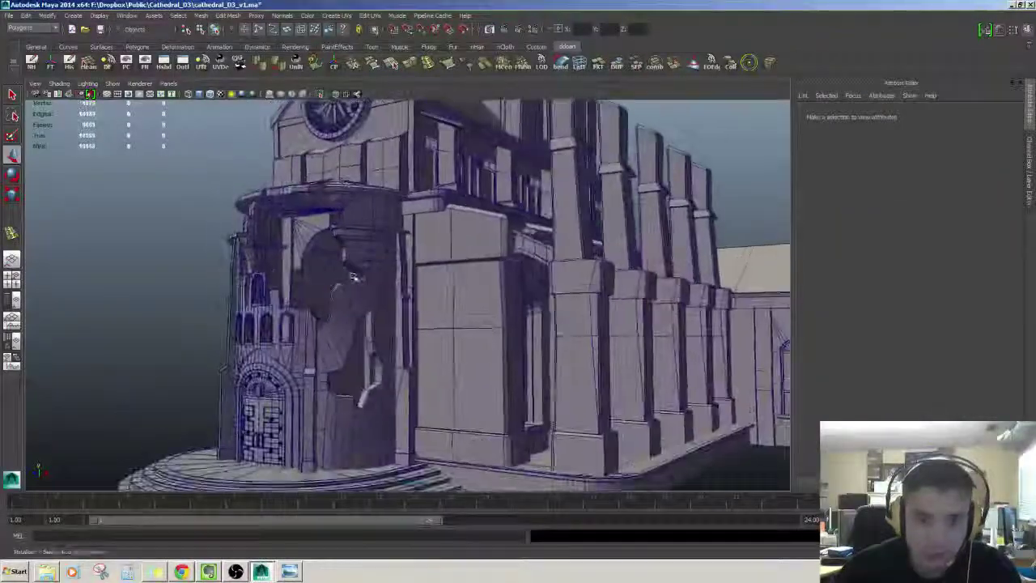
left_click_drag(354, 278, 433, 324, "alt")
right_click_drag(433, 324, 394, 294, "alt")
left_click_drag(419, 305, 402, 243, "alt")
right_click_drag(402, 243, 441, 263, "alt")
left_click_drag(441, 263, 421, 270, "alt")
right_click_drag(421, 269, 398, 279, "alt")
left_click_drag(398, 280, 417, 291, "alt")
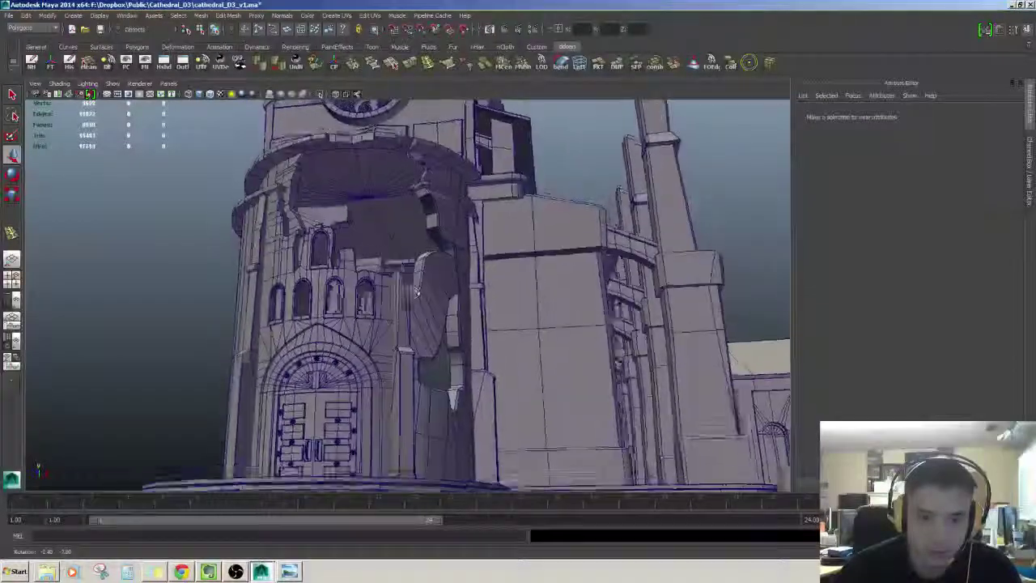
Step: Examine the cathedral's broken entrance tower and buttressed side from low, high and oblique angles
right_click_drag(417, 292, 404, 289, "alt")
left_click_drag(405, 289, 412, 328, "alt")
right_click_drag(412, 328, 291, 307, "alt")
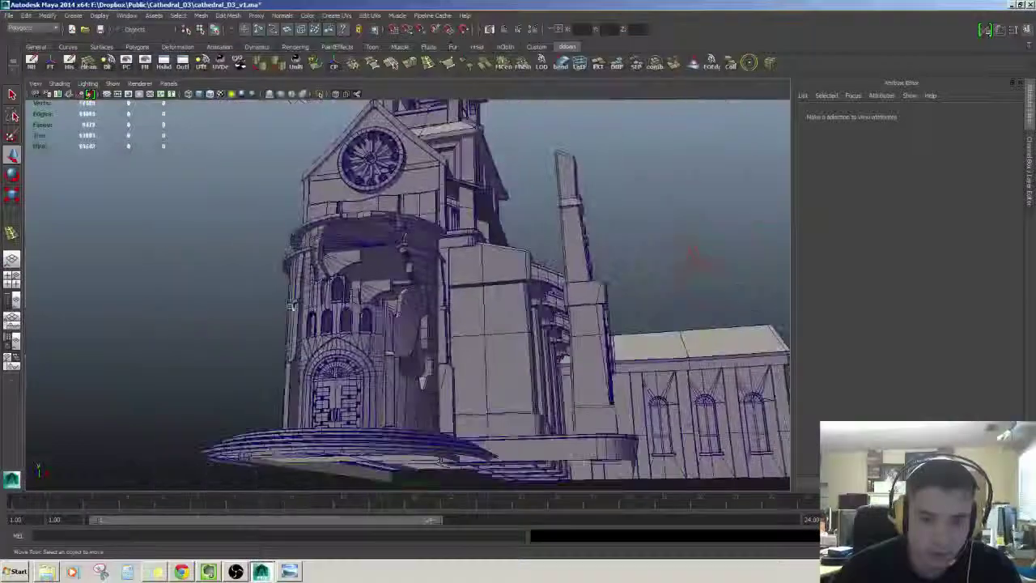
left_click_drag(216, 329, 264, 300, "alt")
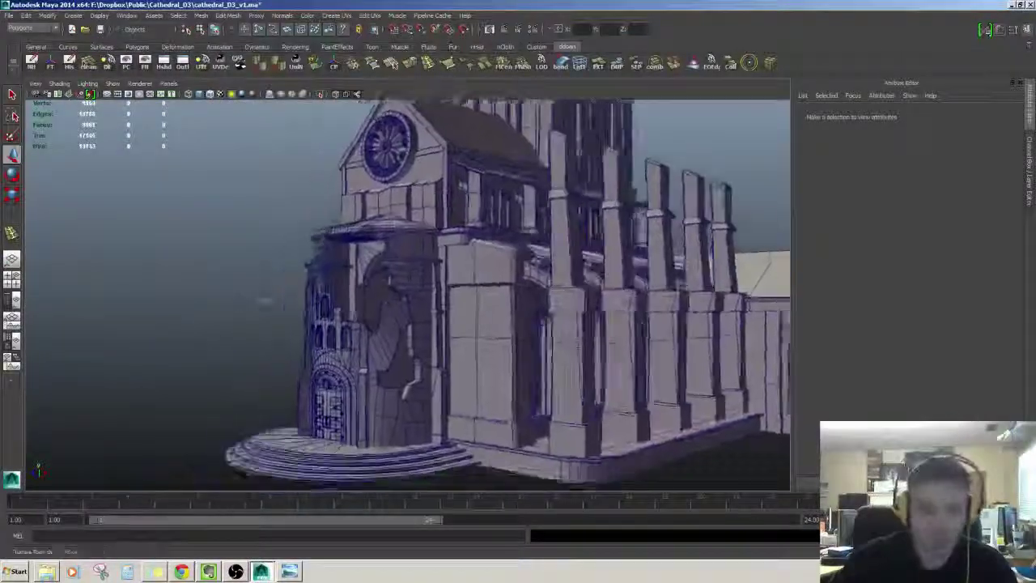
right_click_drag(263, 300, 302, 302, "alt")
left_click_drag(301, 303, 477, 325, "alt")
right_click_drag(477, 325, 443, 322, "alt")
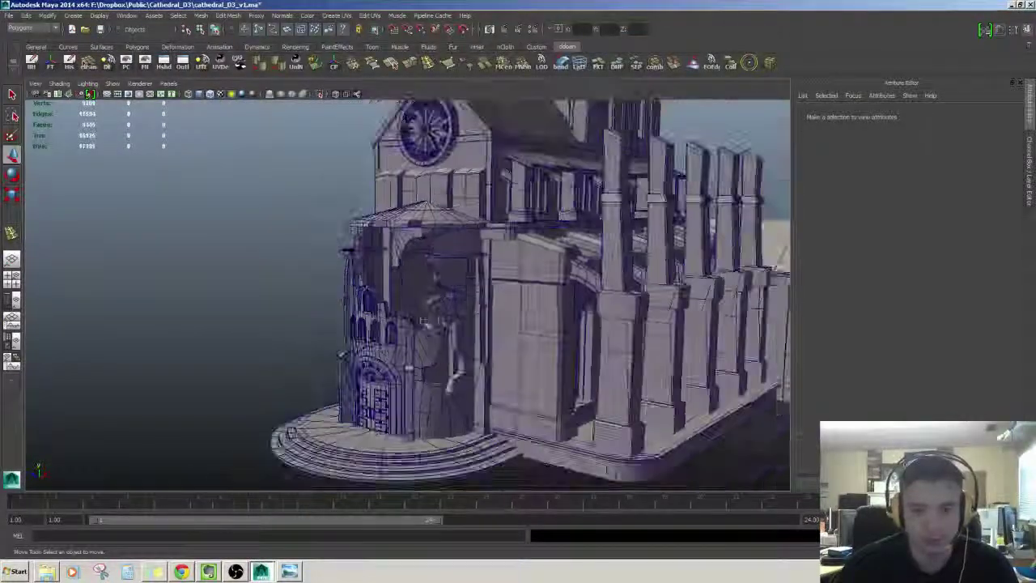
left_click_drag(443, 322, 419, 279, "alt")
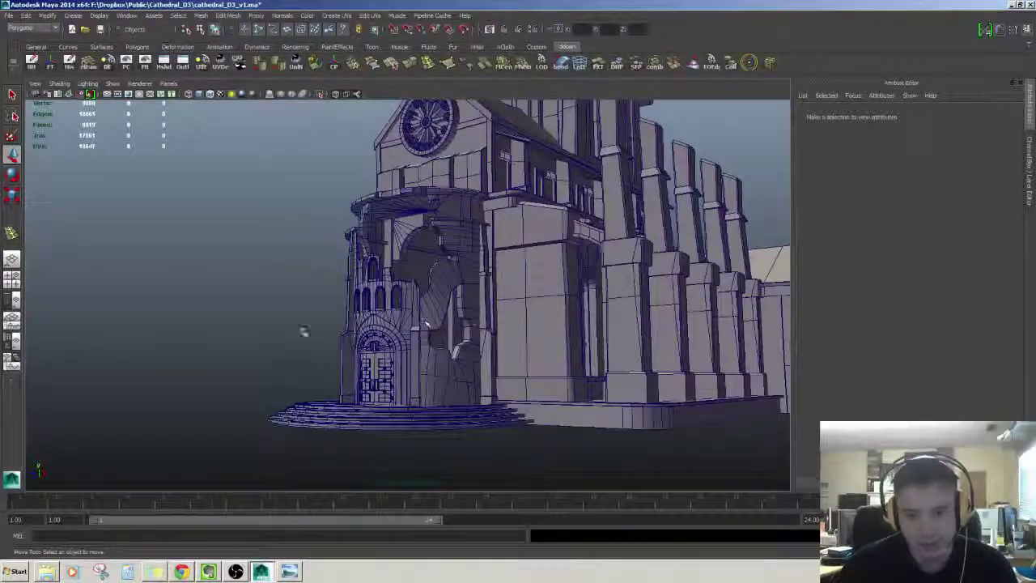
left_click_drag(304, 331, 248, 331, "alt")
right_click_drag(248, 331, 256, 314, "alt")
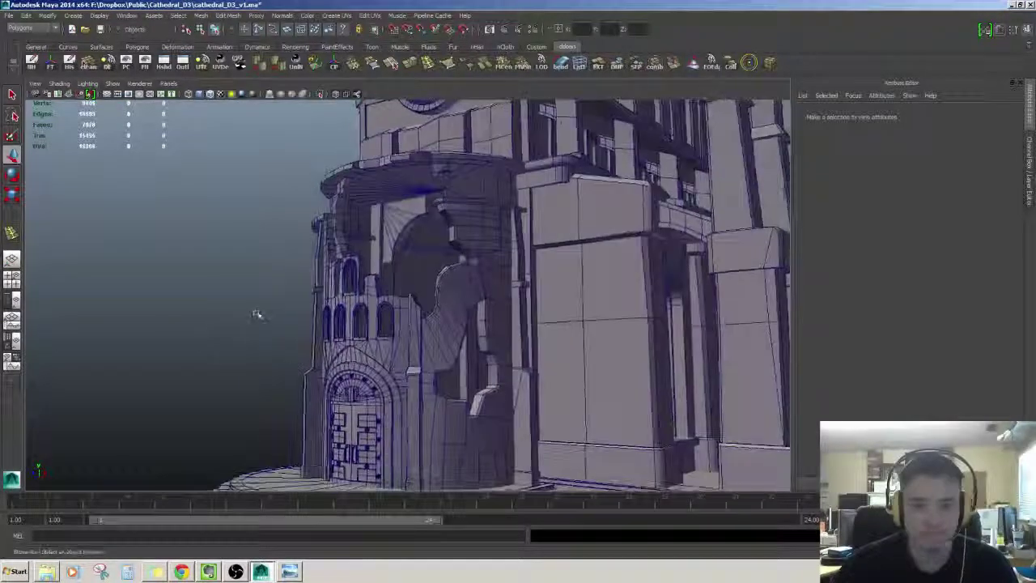
Step: Frame the whole cathedral and save the scene
scroll(318, 369, "down", 6)
left_click_drag(316, 342, 316, 348, "alt")
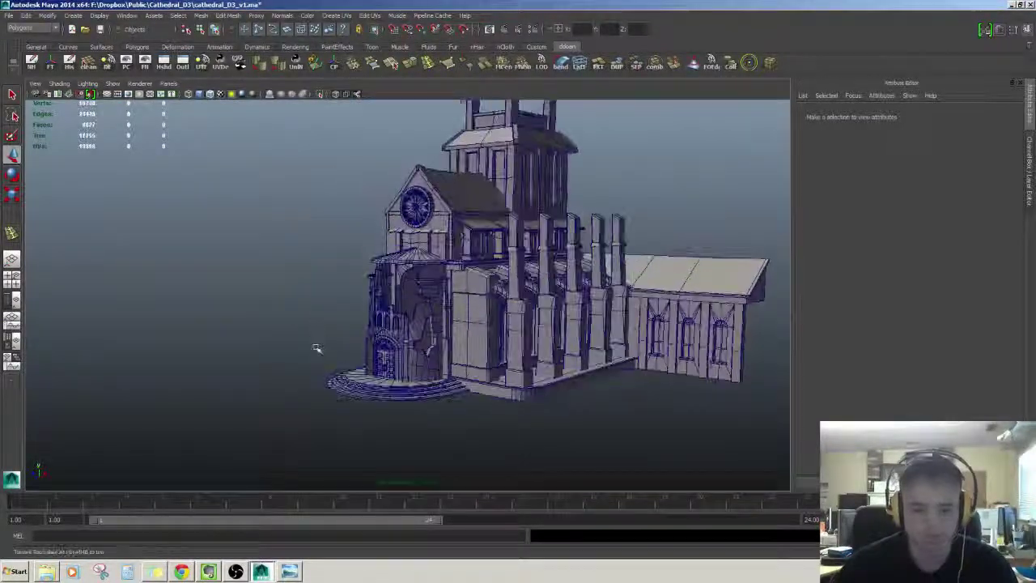
key("ctrl+s")
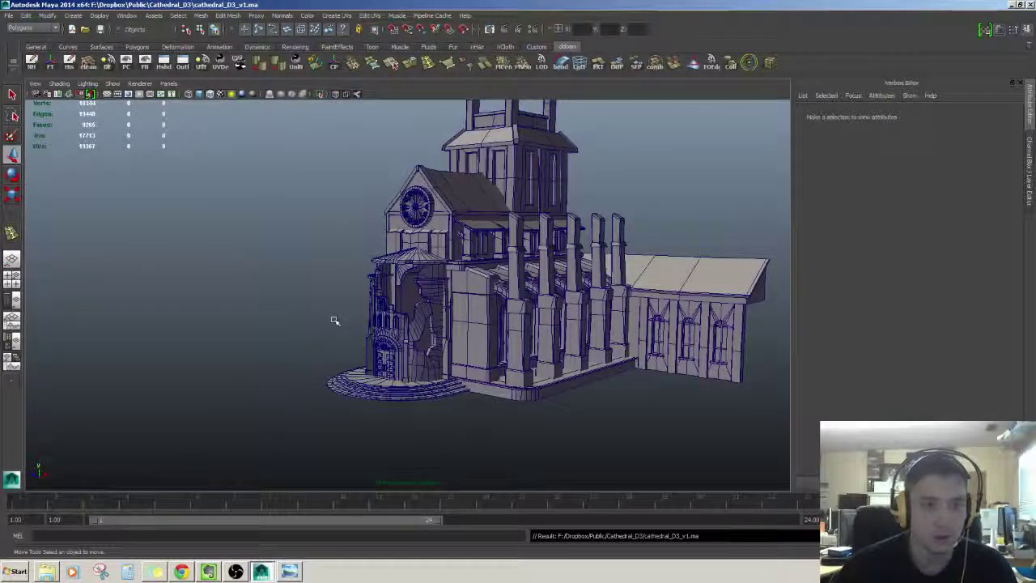
Step: Switch to Windows Photo Viewer and study the concept image's rose-window gable and broken entrance tower up close
left_click(291, 571)
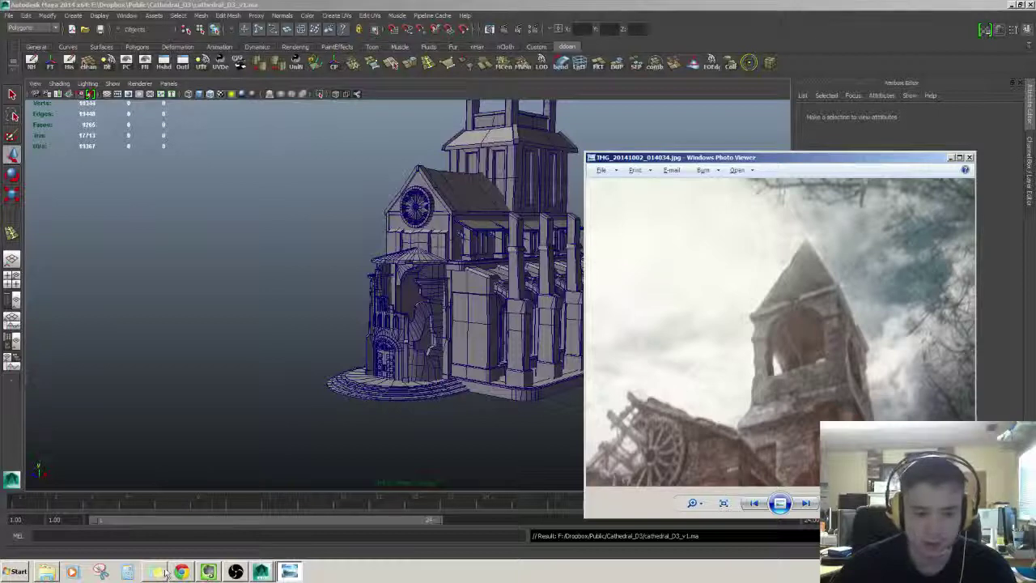
scroll(757, 332, "up", 8)
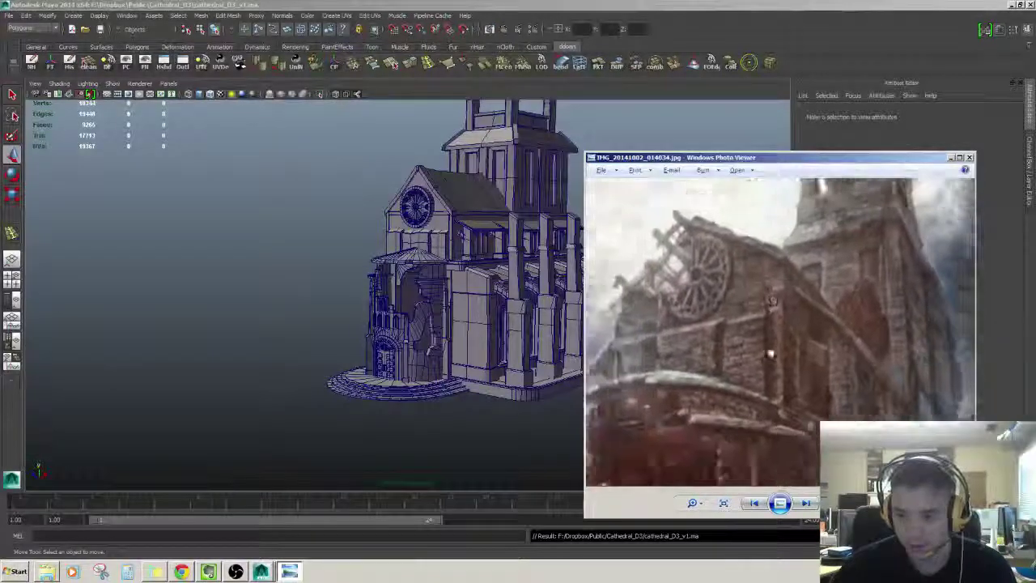
scroll(757, 331, "down", 3)
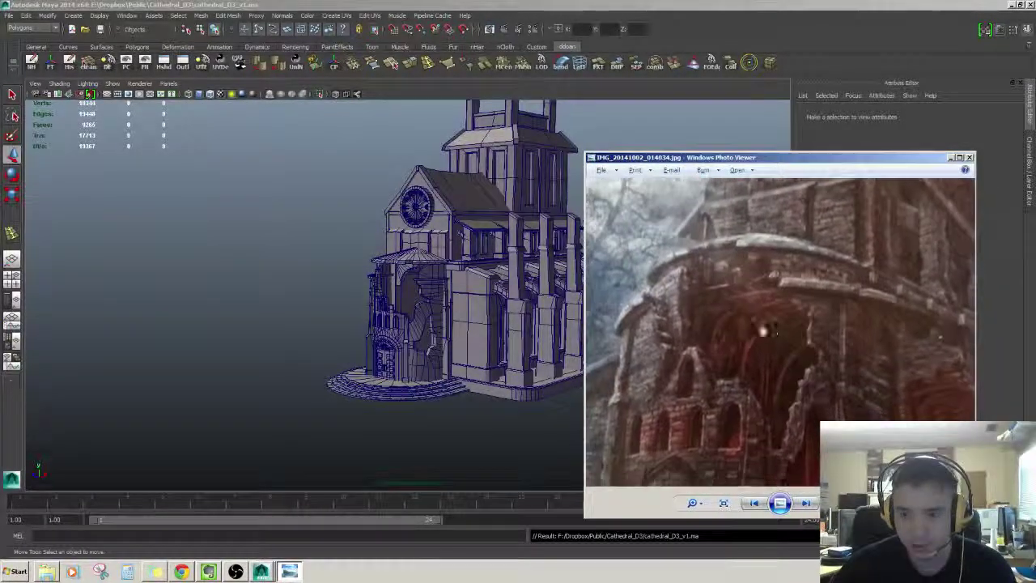
scroll(756, 346, "up", 3)
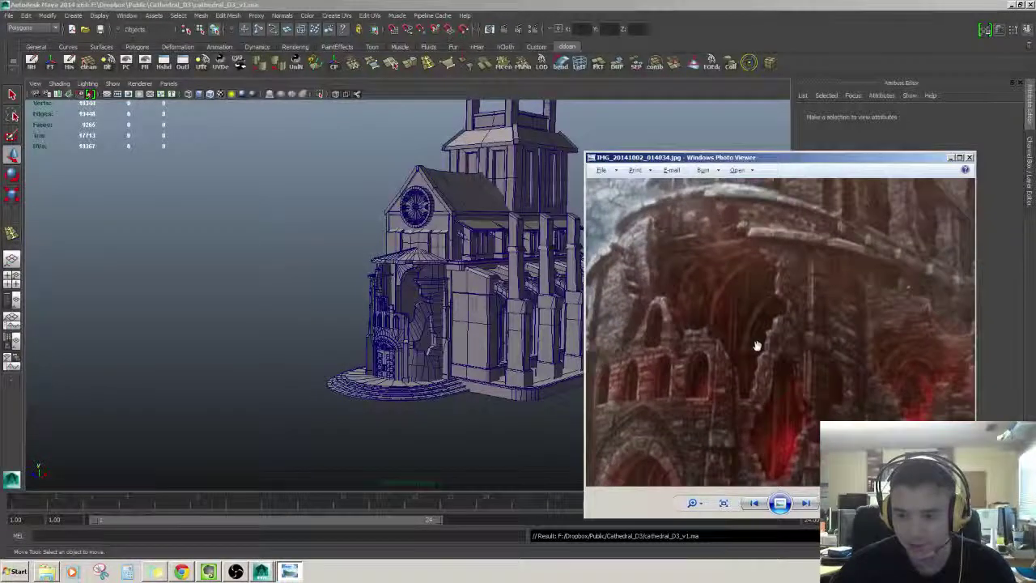
left_click_drag(752, 353, 726, 304)
Step: Compare the modelled entrance tower in Maya with the concept image's wall breaches, arched windows and interior arches
right_click_drag(252, 406, 289, 381, "alt")
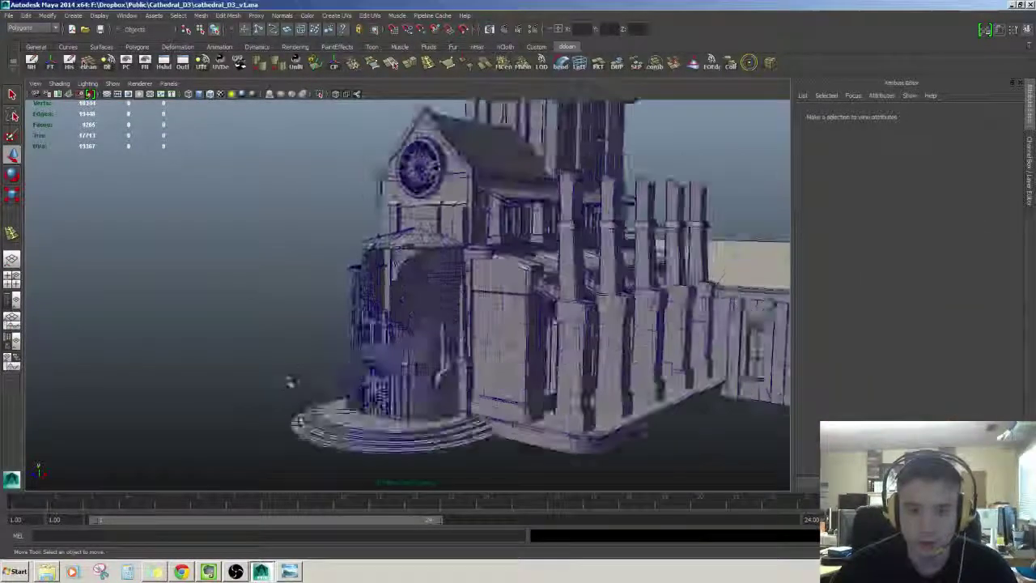
left_click_drag(289, 381, 322, 324, "alt")
scroll(301, 324, "down", 5)
scroll(307, 335, "up", 7)
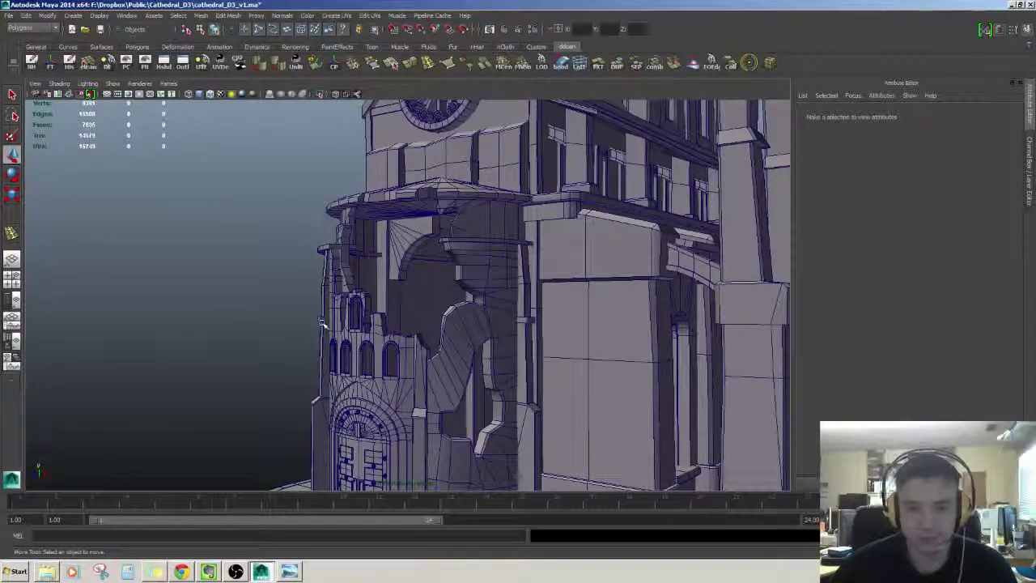
left_click(293, 573)
left_click_drag(788, 235, 777, 351)
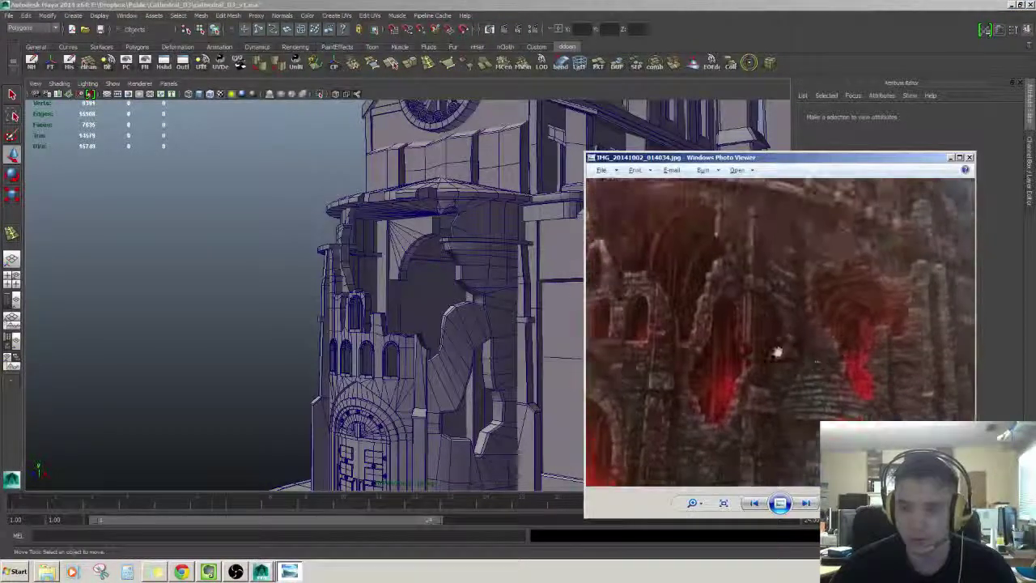
left_click_drag(660, 346, 771, 387)
left_click_drag(744, 230, 738, 256)
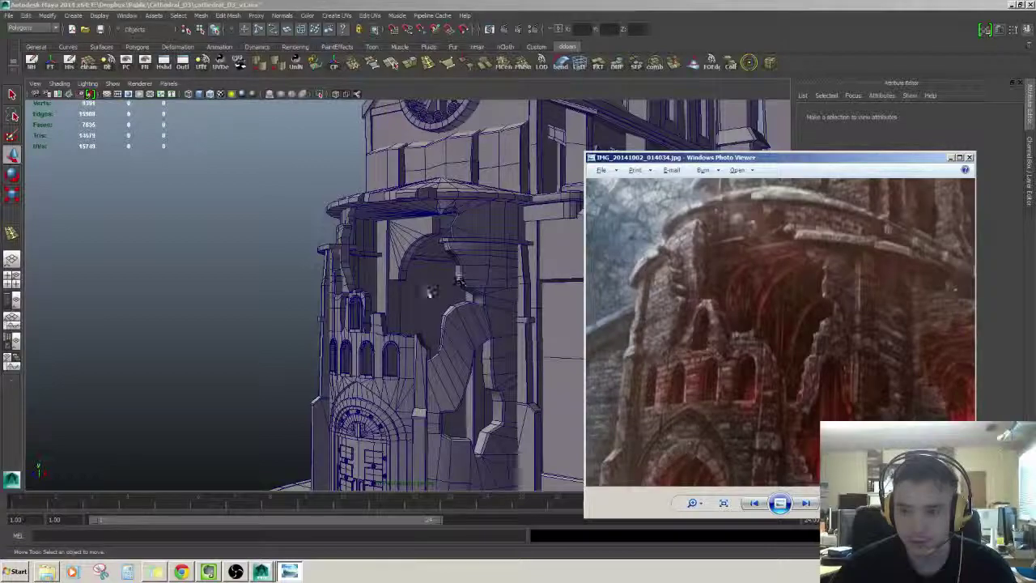
Step: Return to Maya and inspect the bell tower's roof up close, then the full cathedral
right_click_drag(417, 293, 386, 261, "alt")
left_click_drag(394, 260, 373, 241, "alt")
middle_click_drag(374, 241, 318, 301, "alt")
left_click_drag(242, 333, 356, 333, "alt")
left_click(424, 185)
key("f")
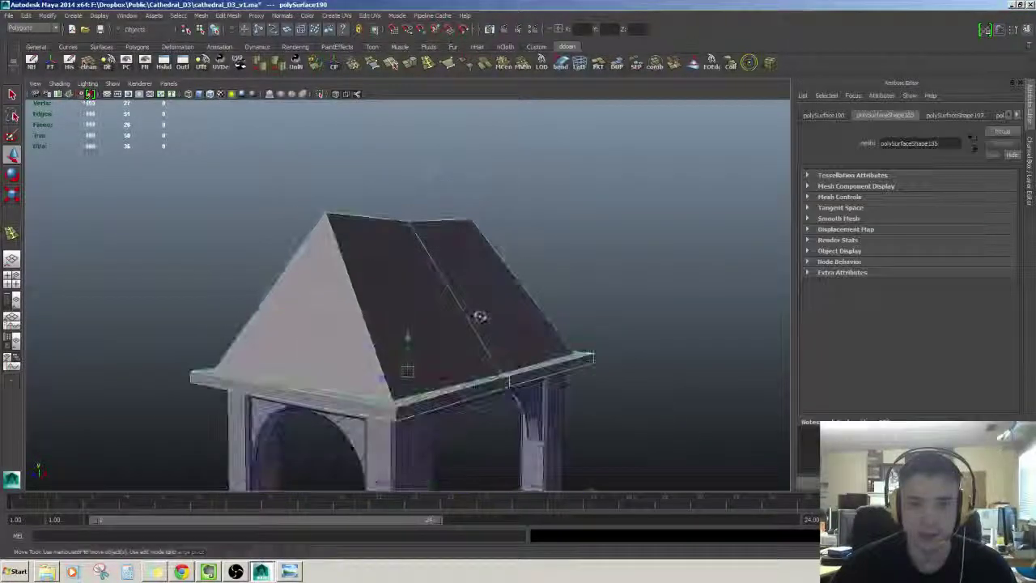
left_click_drag(507, 300, 525, 294, "alt")
left_click(525, 294)
right_click_drag(524, 293, 306, 416, "alt")
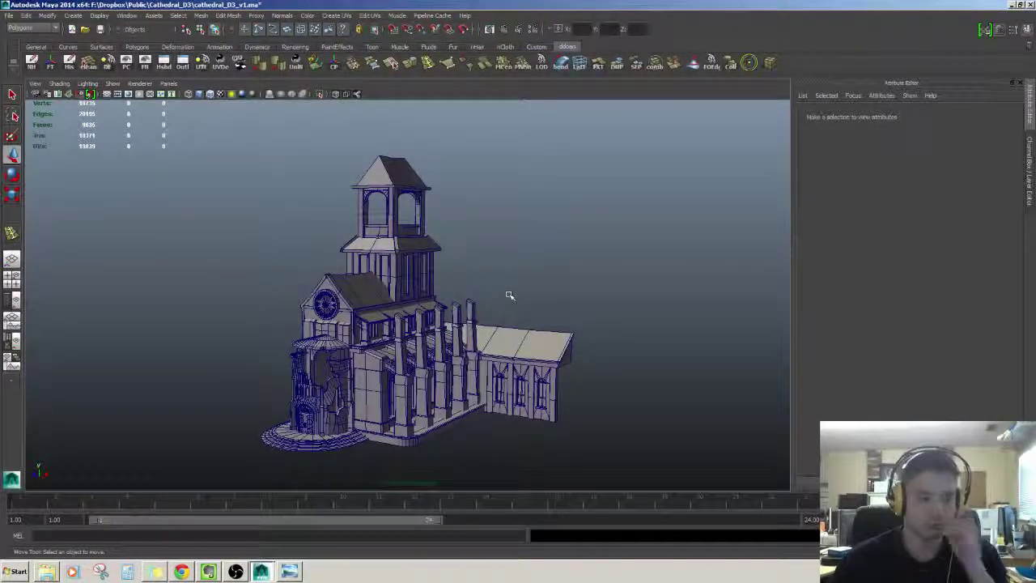
Step: Inspect the rose-window gable's sloping trim up close and the entrance tower below it
left_click(357, 315)
key("f")
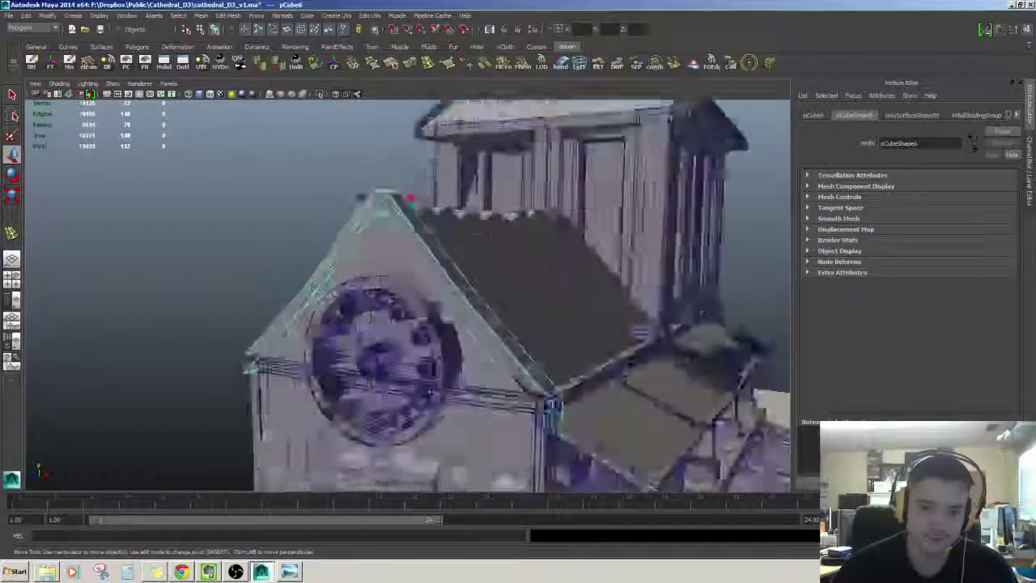
right_click_drag(550, 267, 482, 236, "alt")
left_click_drag(482, 236, 489, 267, "alt")
right_click_drag(489, 267, 550, 279, "alt")
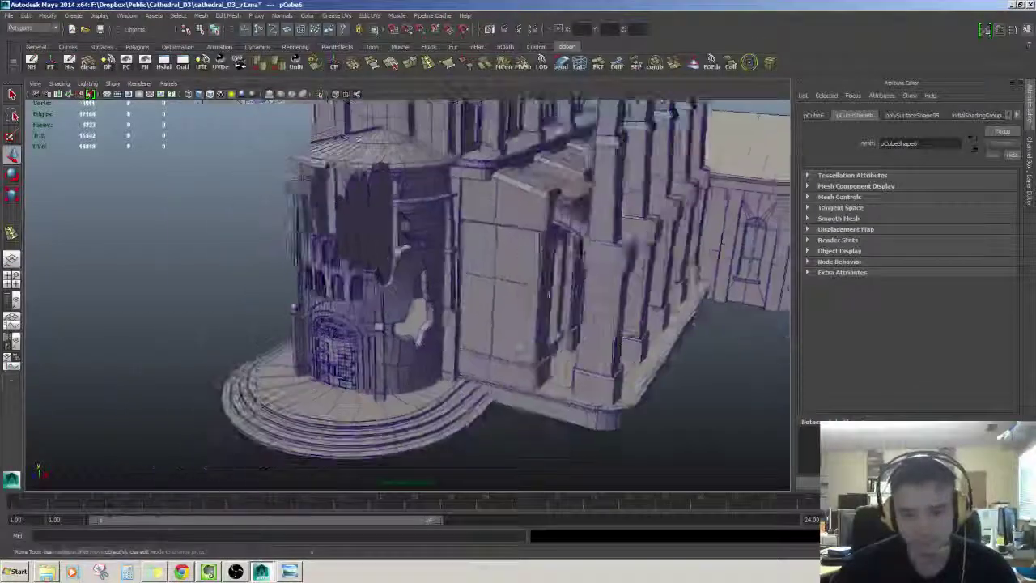
left_click_drag(485, 283, 453, 267, "alt")
Step: Examine the entrance tower's broken wall and the circular steps at its base
left_click(406, 320)
left_click_drag(406, 320, 405, 315, "alt")
key("f")
right_click_drag(405, 315, 364, 312, "alt")
left_click_drag(364, 312, 324, 297, "alt")
left_click_drag(495, 319, 468, 311, "alt")
left_click(454, 405)
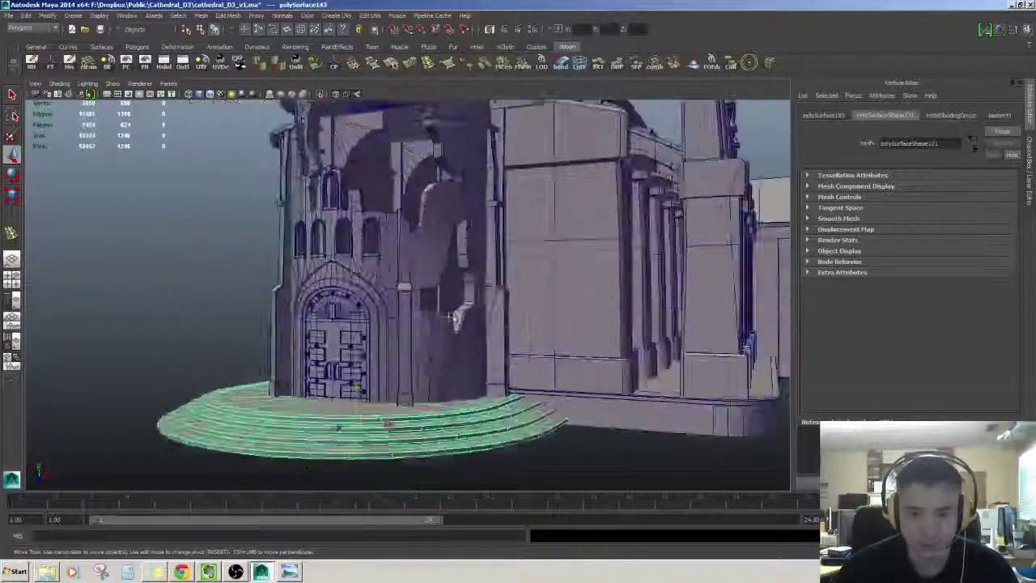
left_click_drag(588, 277, 364, 348, "alt")
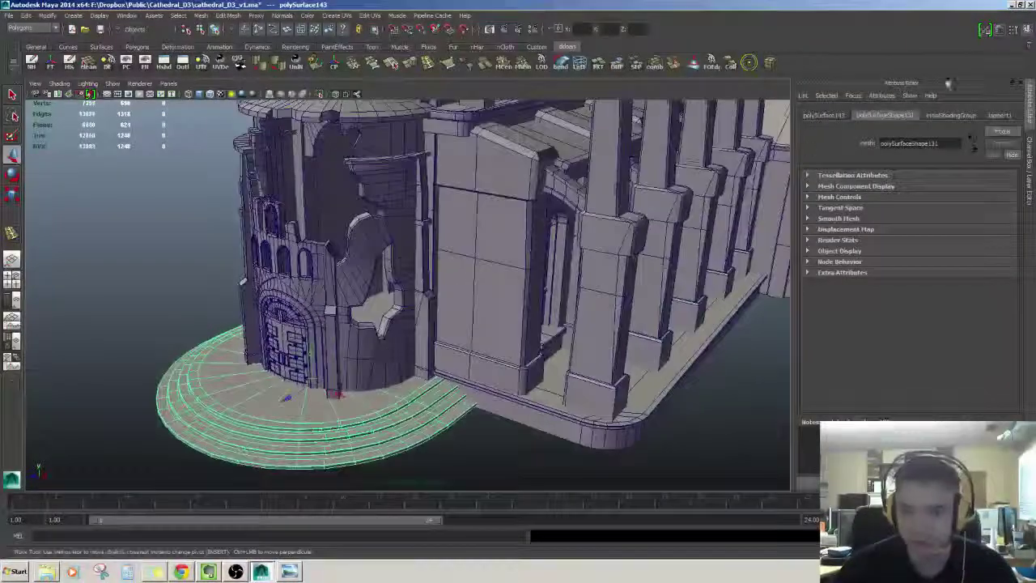
Step: Show the Channel Box and inspect the front buttress pillar, its connecting arch and the full cathedral
left_click(1027, 30)
mouse_move(489, 306)
left_mouse_down("alt")
mouse_move(525, 311)
mouse_move(492, 299)
mouse_move(462, 324)
left_mouse_up("alt")
left_click(539, 313)
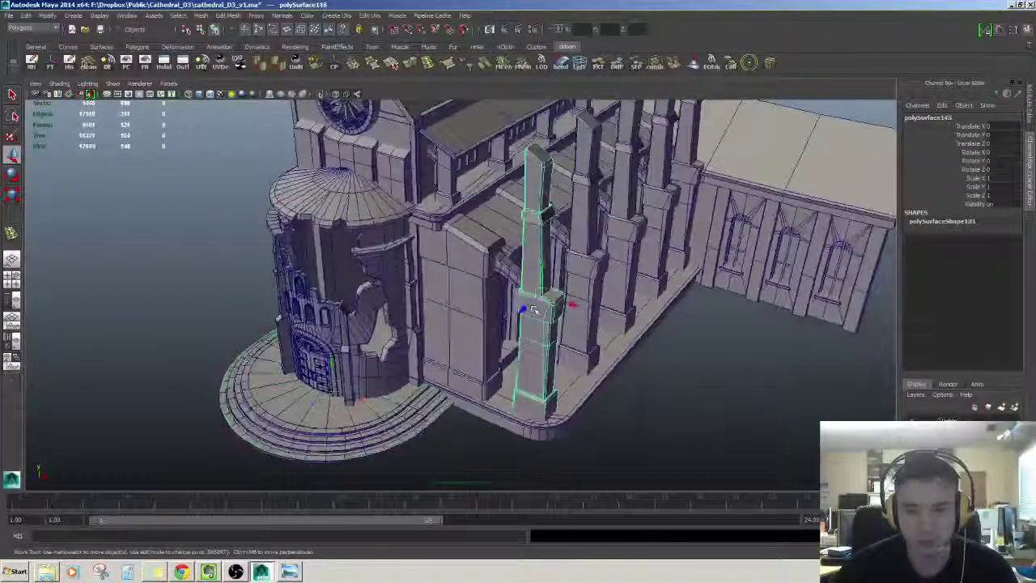
left_click_drag(538, 309, 412, 299, "alt")
left_click(531, 249)
key("f")
scroll(457, 284, "down", 2)
scroll(457, 284, "down", 8)
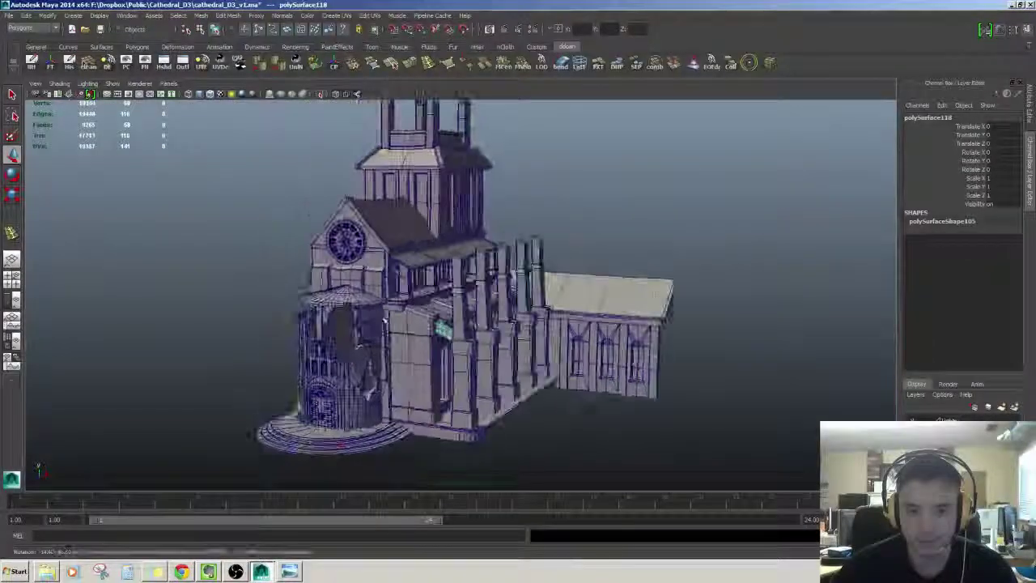
scroll(410, 309, "down", 3)
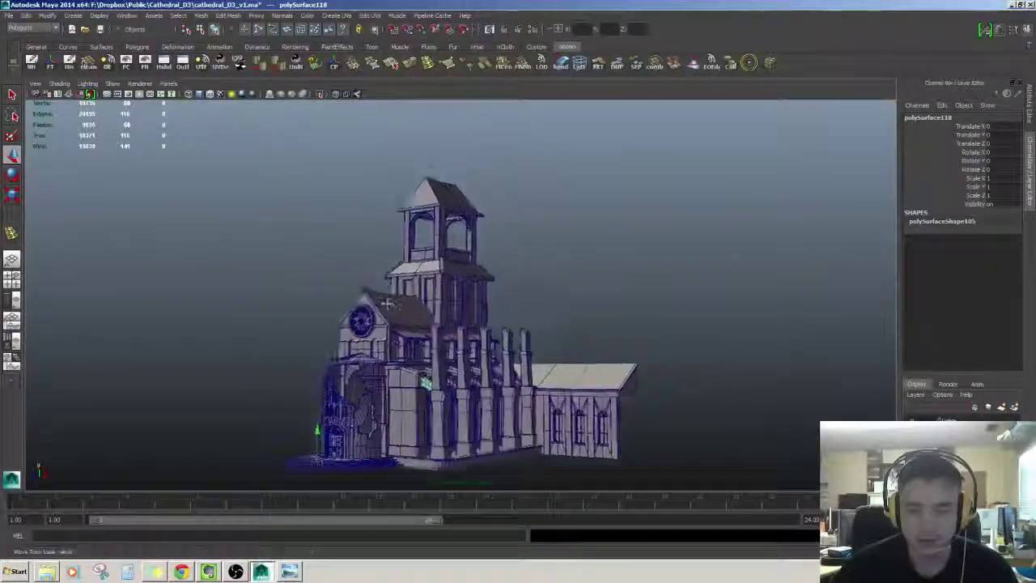
left_click_drag(398, 263, 436, 242, "alt")
right_click_drag(434, 241, 447, 258, "alt")
Step: Check the concept image in Windows Photo Viewer again and return to the Maya scene
left_click(292, 573)
left_click_drag(897, 246, 693, 373)
left_click(237, 309)
Step: View the cathedral from a low front corner angle and save the scene again
middle_click_drag(530, 212, 484, 258, "alt")
right_click_drag(484, 257, 506, 233, "alt")
mouse_move(506, 234)
left_mouse_down("alt")
mouse_move(497, 244)
mouse_move(507, 231)
left_mouse_up("alt")
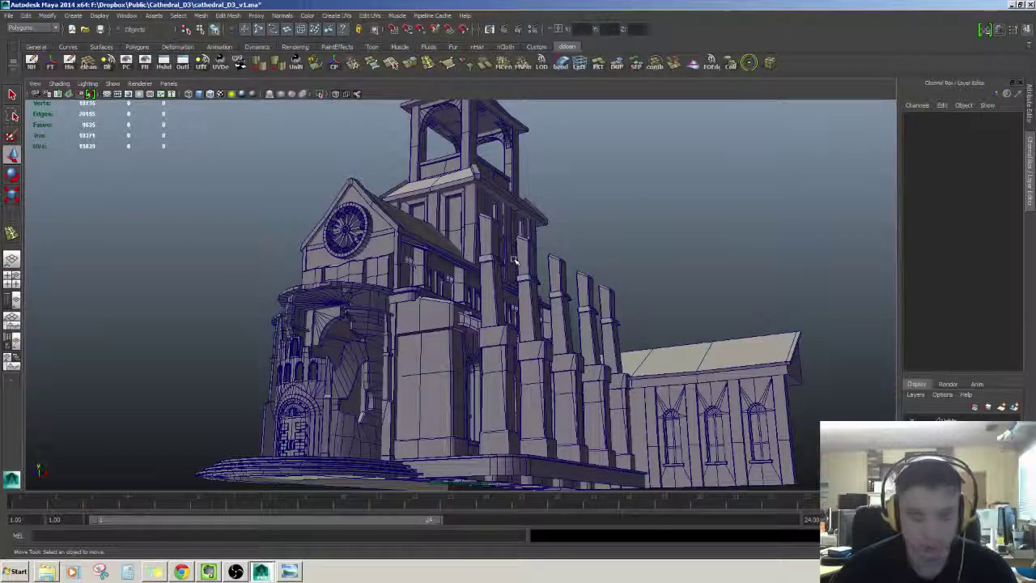
key("ctrl+s")
left_click_drag(513, 261, 503, 293, "alt")
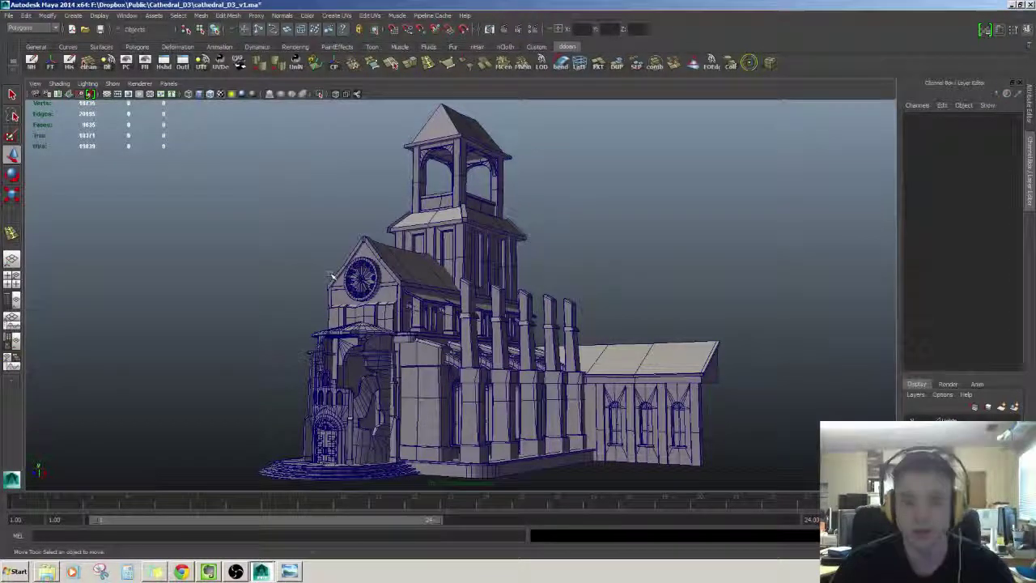
left_click(362, 278)
left_click(629, 250)
scroll(583, 254, "up", 3)
scroll(550, 257, "down", 2)
scroll(534, 257, "up", 3)
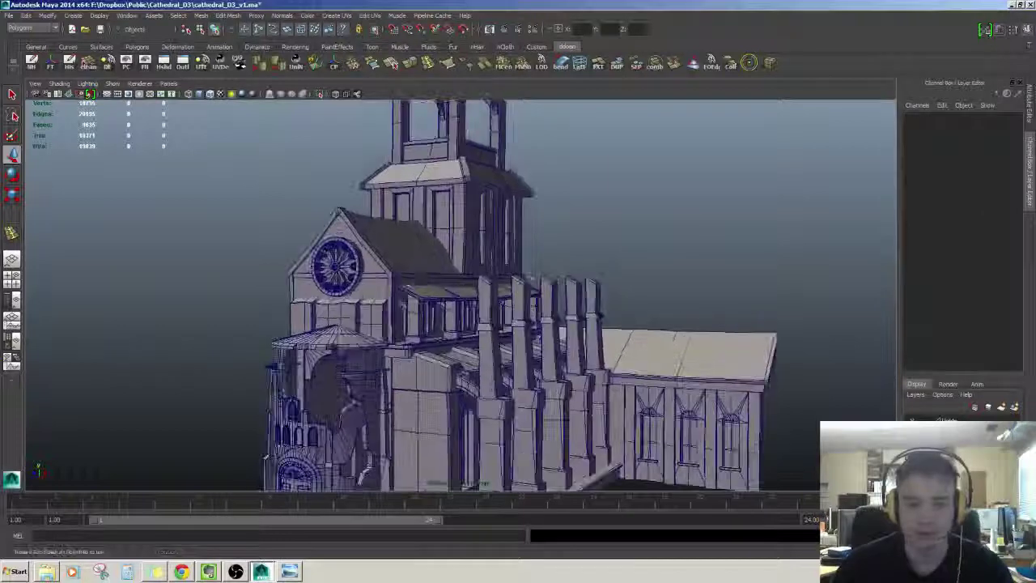
scroll(509, 257, "down", 4)
left_click_drag(495, 254, 488, 262, "alt")
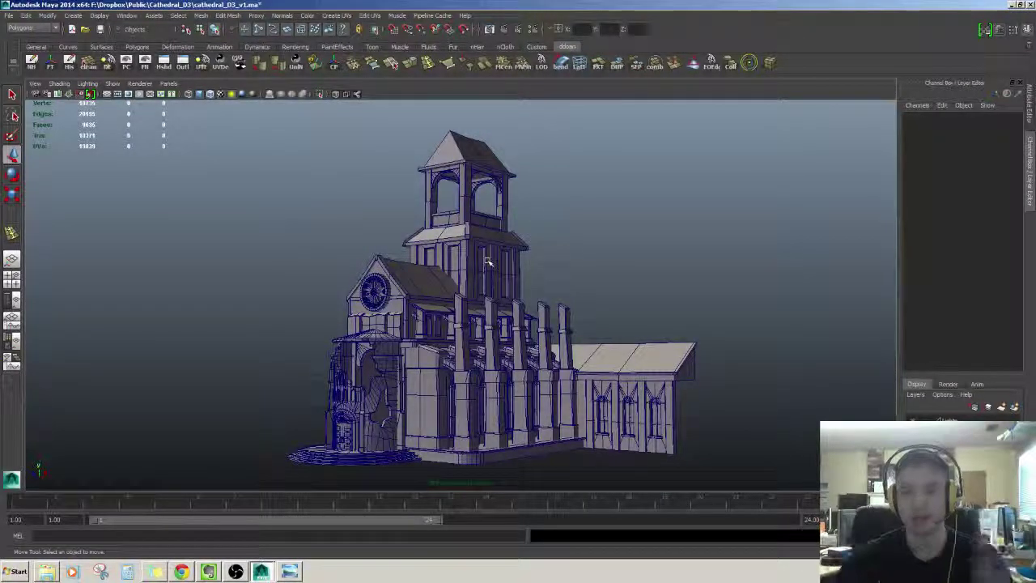
middle_click_drag(500, 288, 508, 293, "alt")
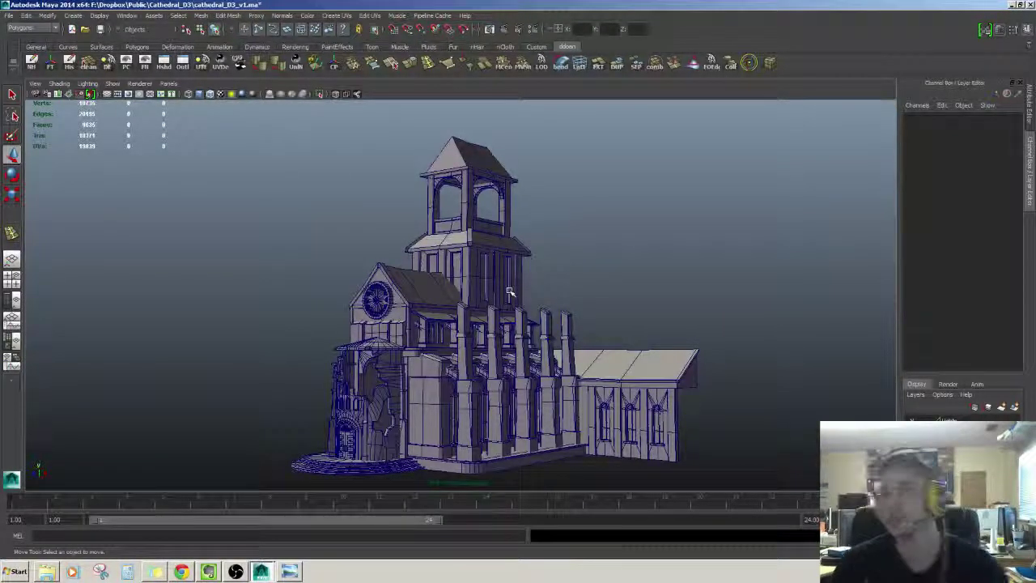
left_click(508, 291)
left_click(586, 286)
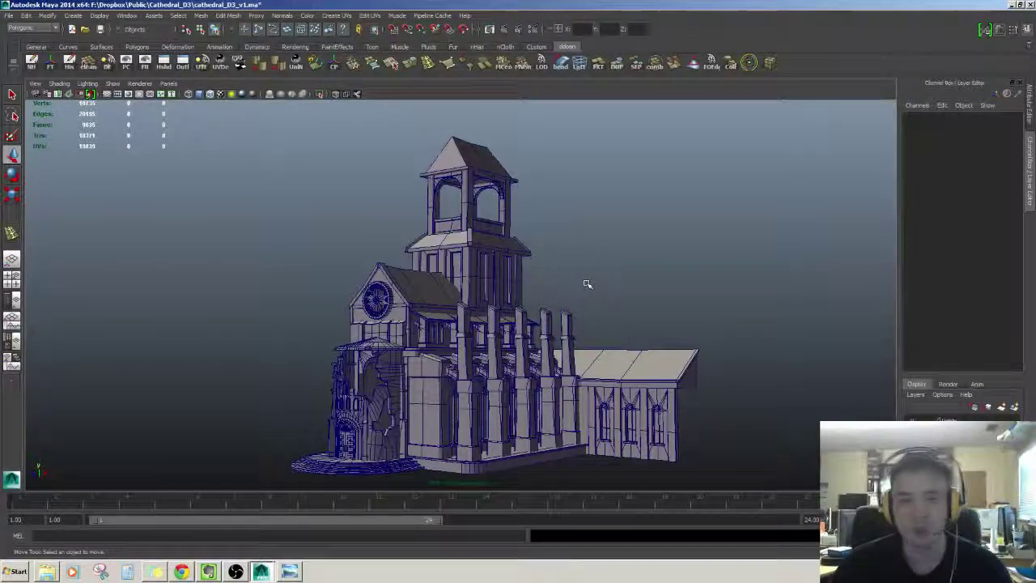